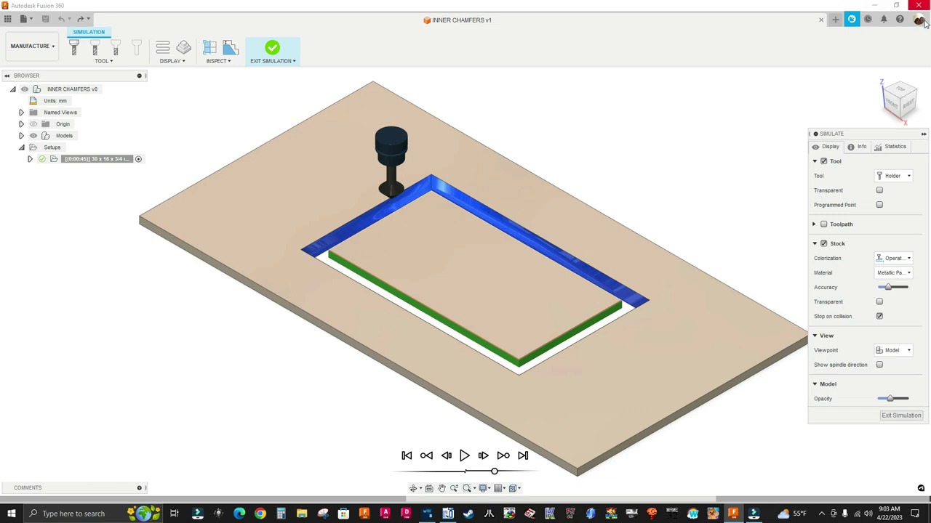
Step: Exit the toolpath simulation and delete the existing 30 x 16 x 3/4 melamine setup
click(902, 91)
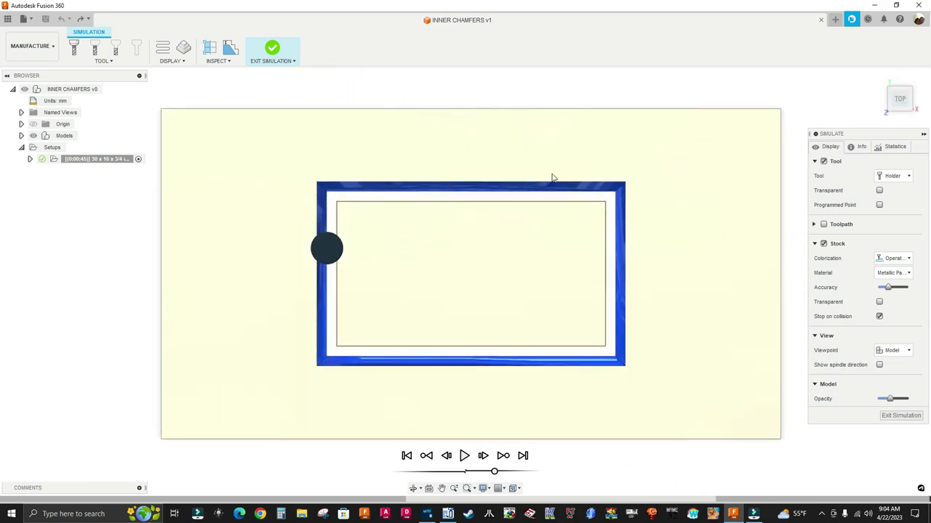
middle_drag(694, 227, 573, 231)
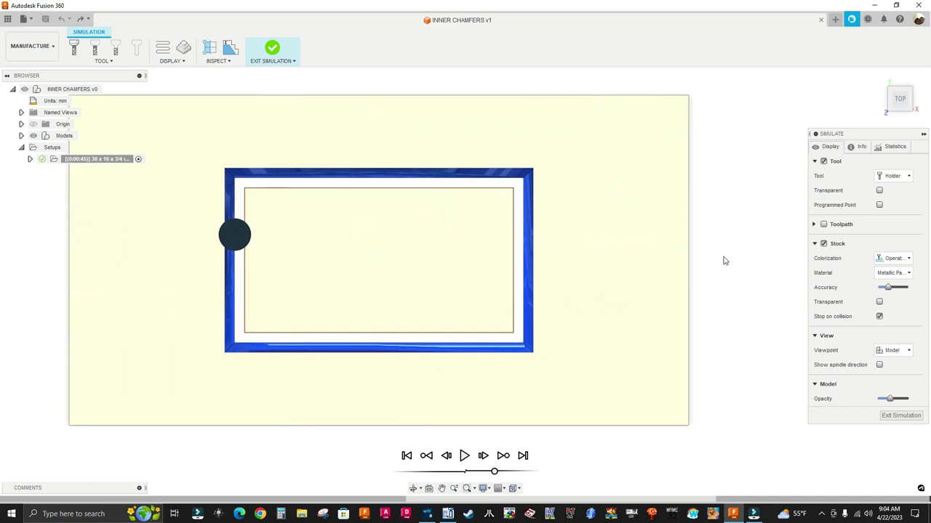
key(Escape)
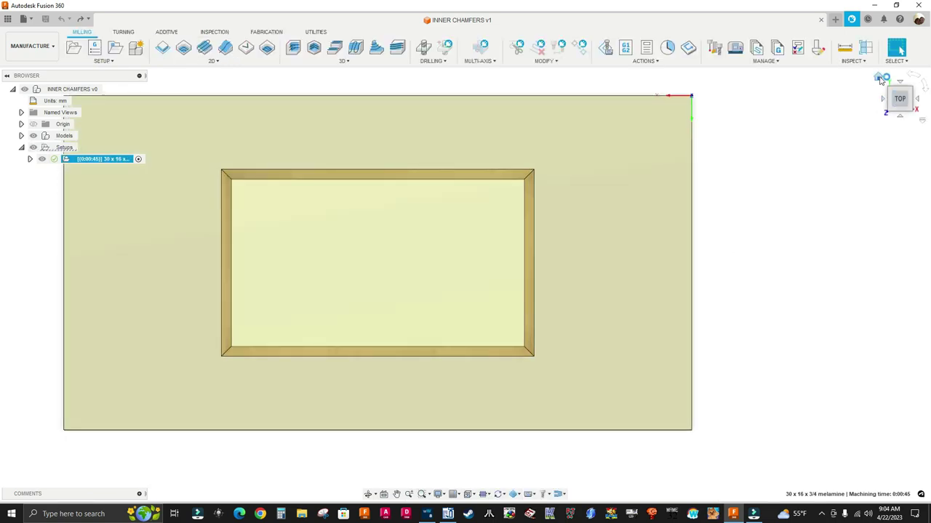
click(881, 80)
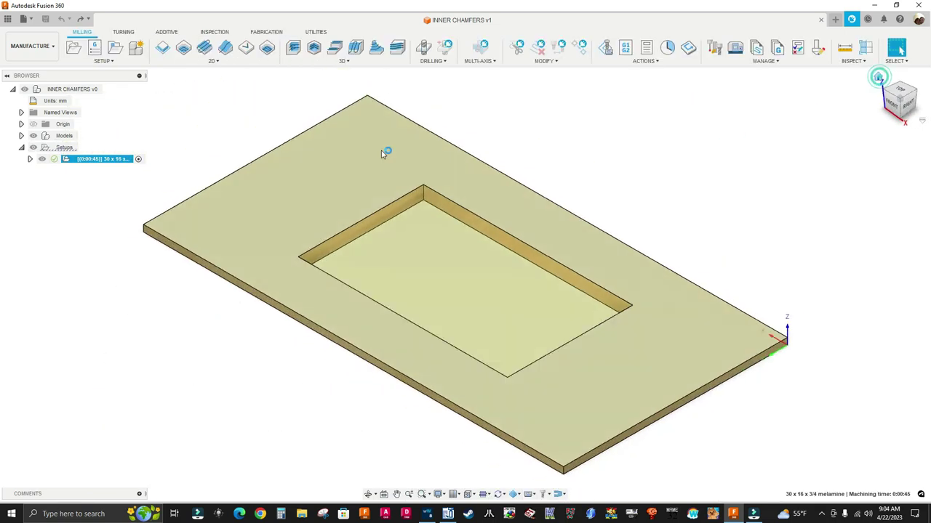
right_click(78, 163)
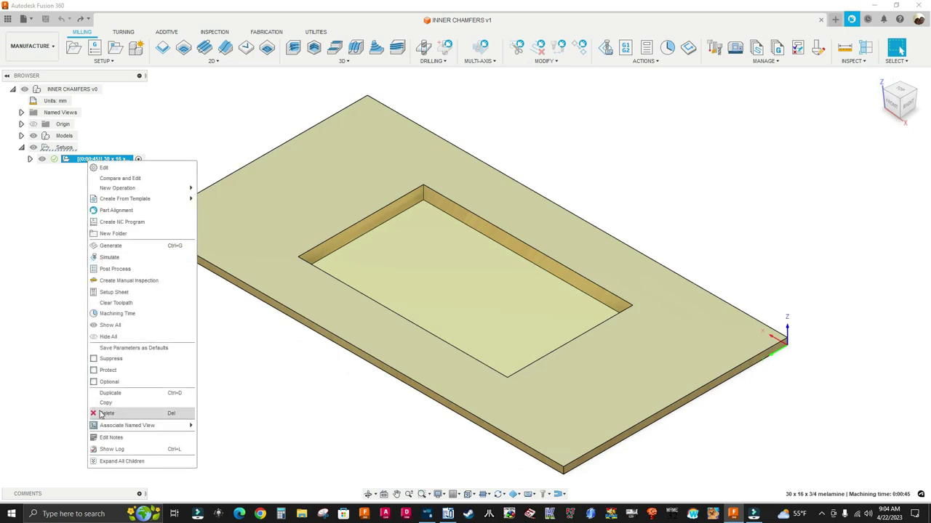
click(106, 413)
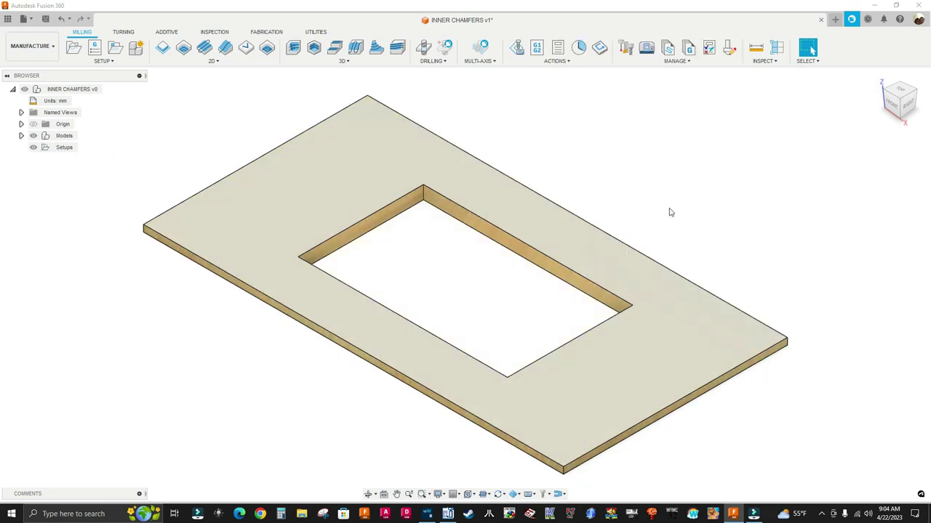
Step: Create a new milling setup with the Z axis from the panel's top face and the Y axis from its short bottom edge
click(74, 48)
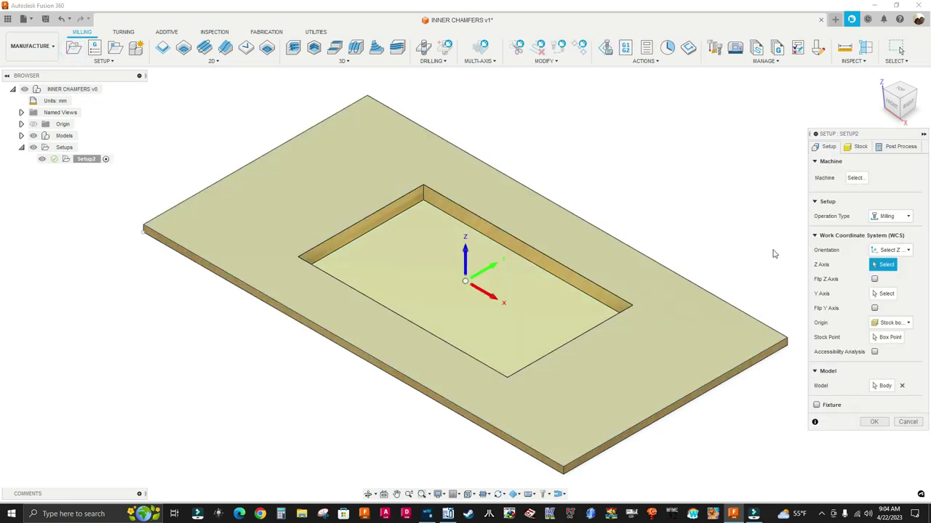
scroll(765, 410, up, 1)
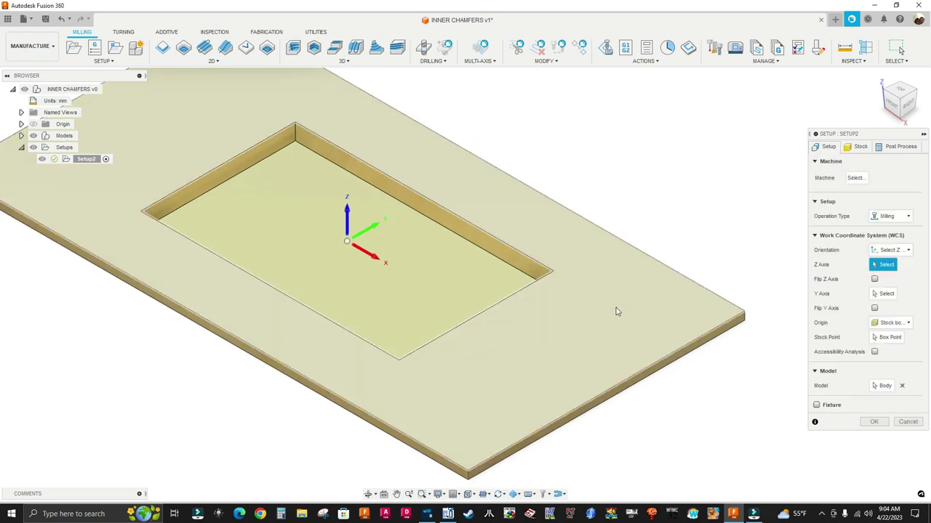
click(618, 311)
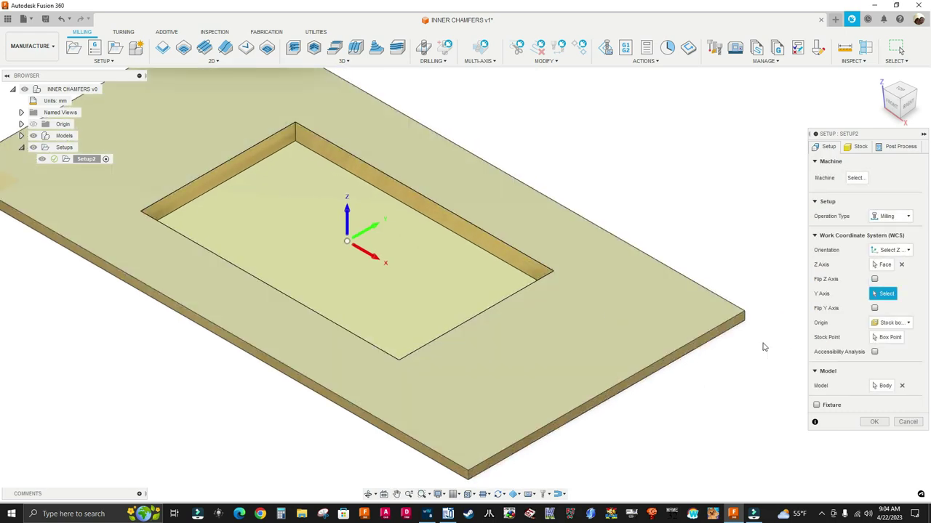
middle_drag(702, 368, 632, 341)
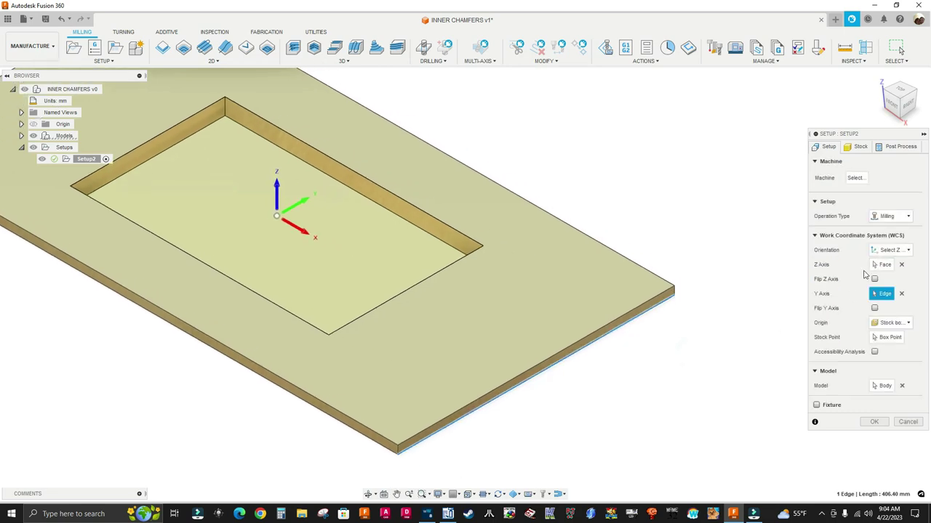
Step: Place the setup origin at the stock box point on the bottom back-right corner and flip the Y axis
click(889, 323)
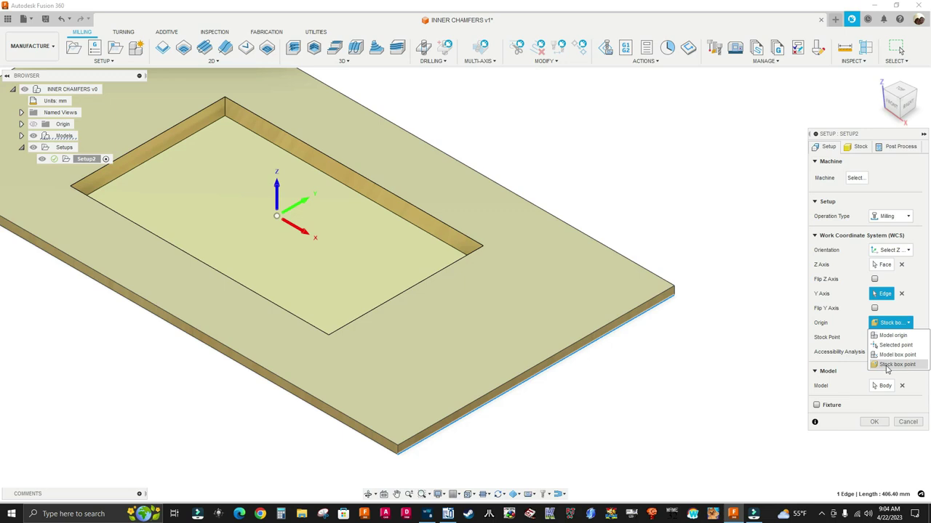
click(886, 365)
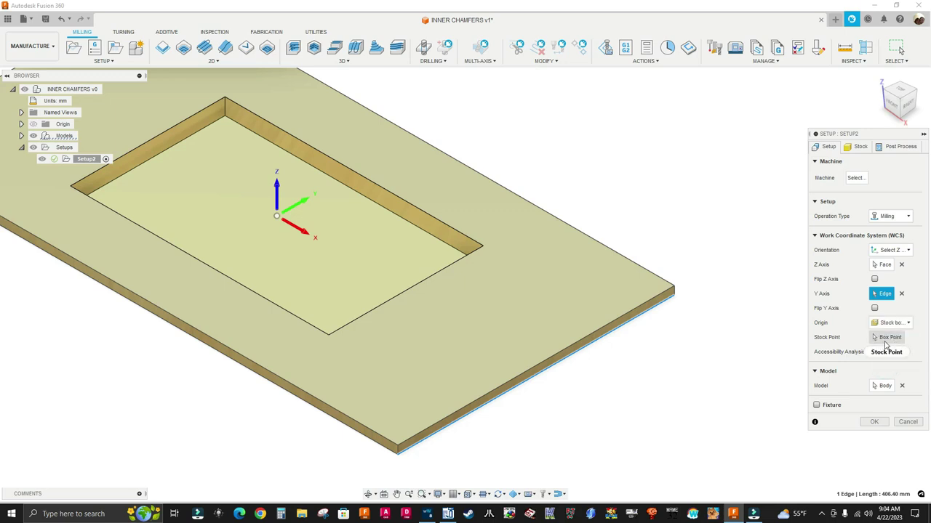
click(887, 338)
scroll(646, 285, up, 5)
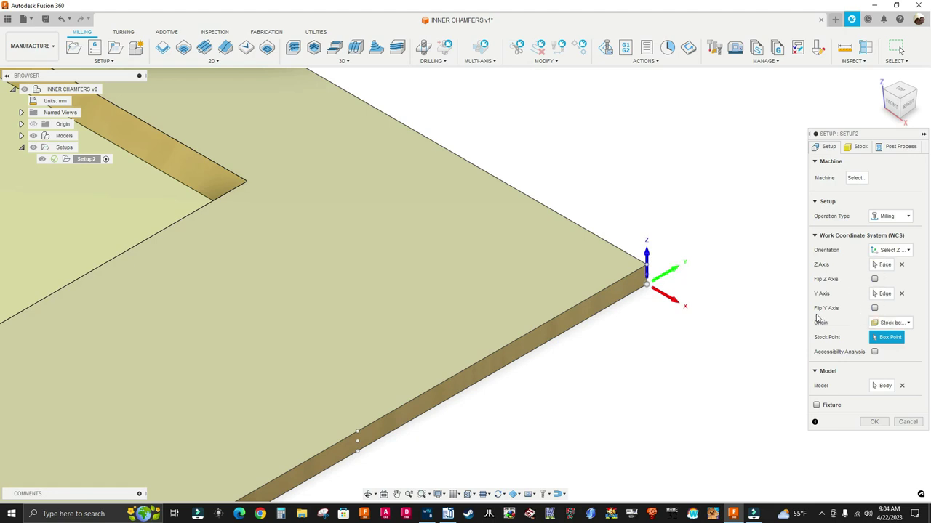
click(874, 308)
scroll(700, 304, down, 5)
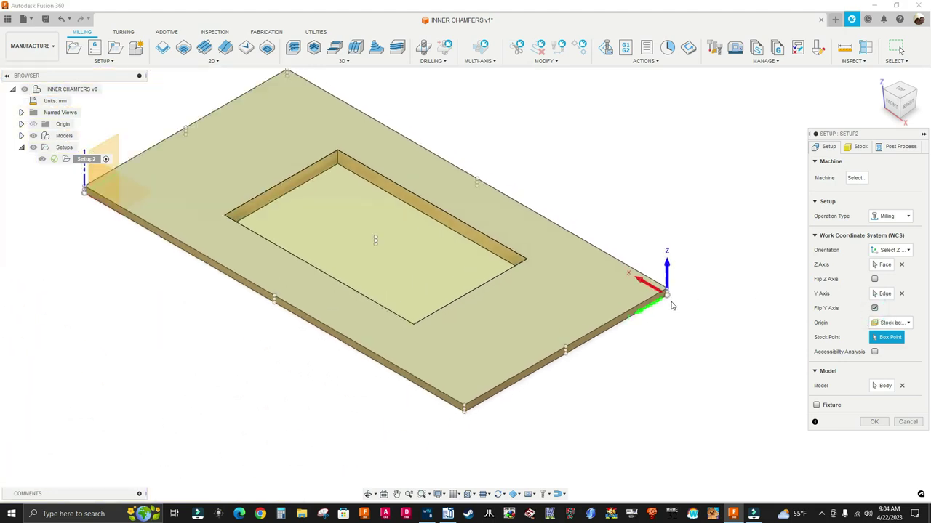
scroll(669, 264, up, 2)
scroll(676, 284, up, 4)
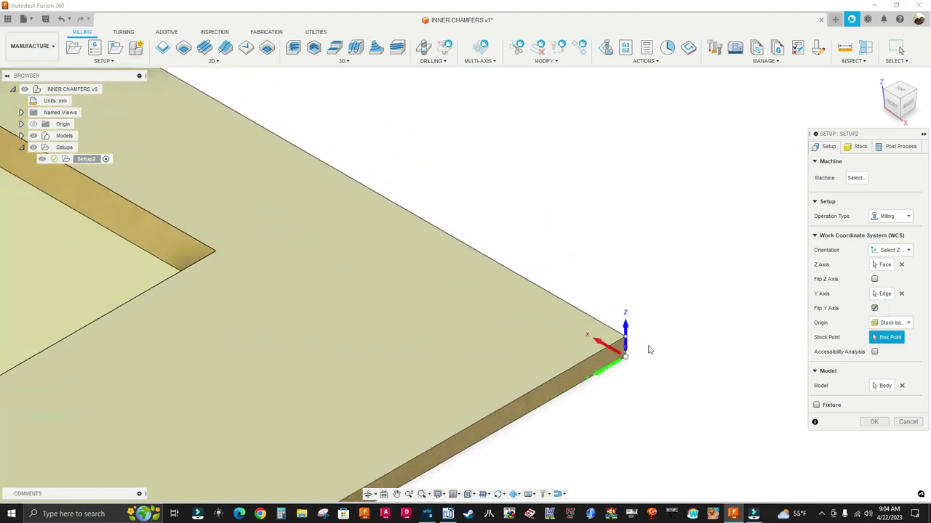
scroll(629, 364, down, 5)
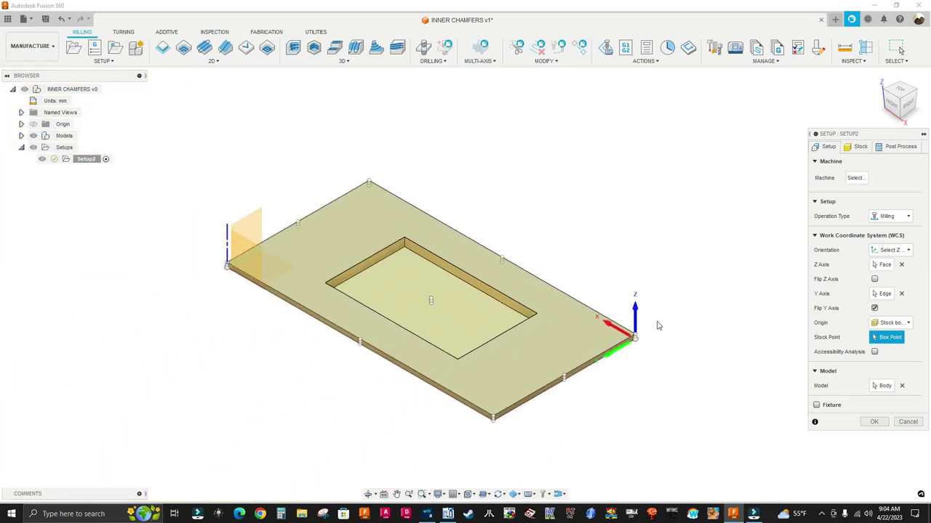
scroll(636, 365, up, 3)
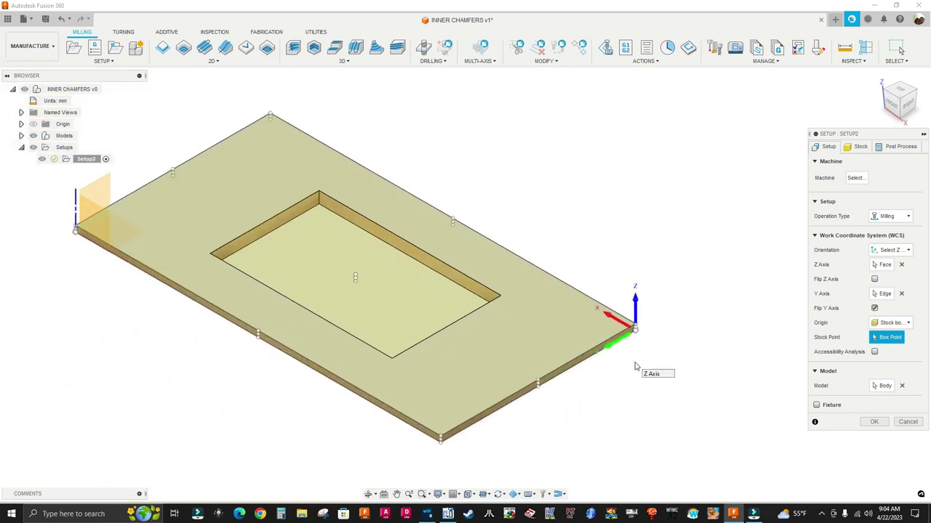
scroll(640, 351, down, 3)
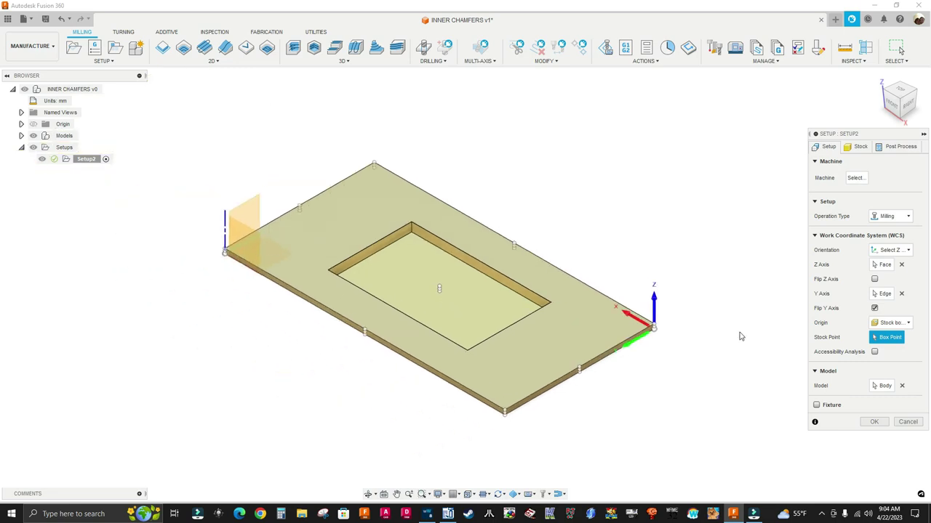
Step: Check the setup's model body, name the program INNER_CHAMFERS, and accept the setup
click(877, 386)
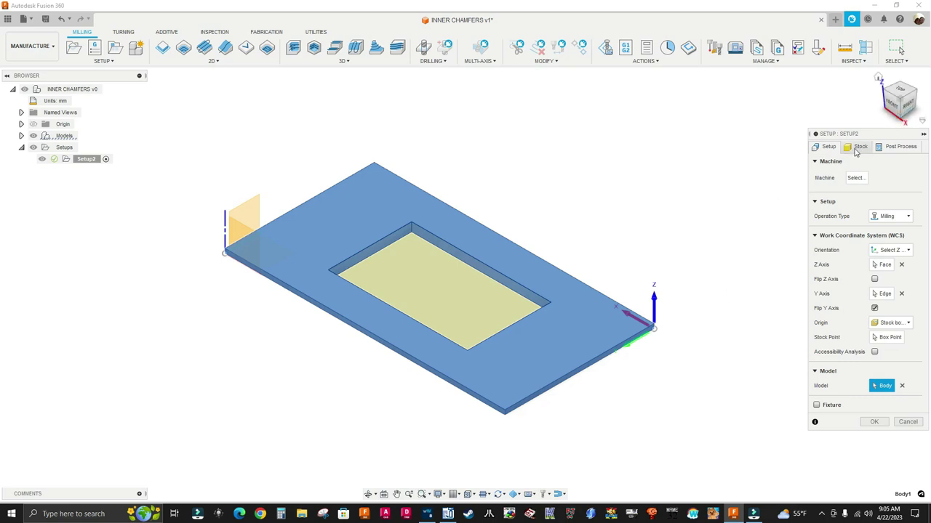
click(901, 148)
double_click(894, 175)
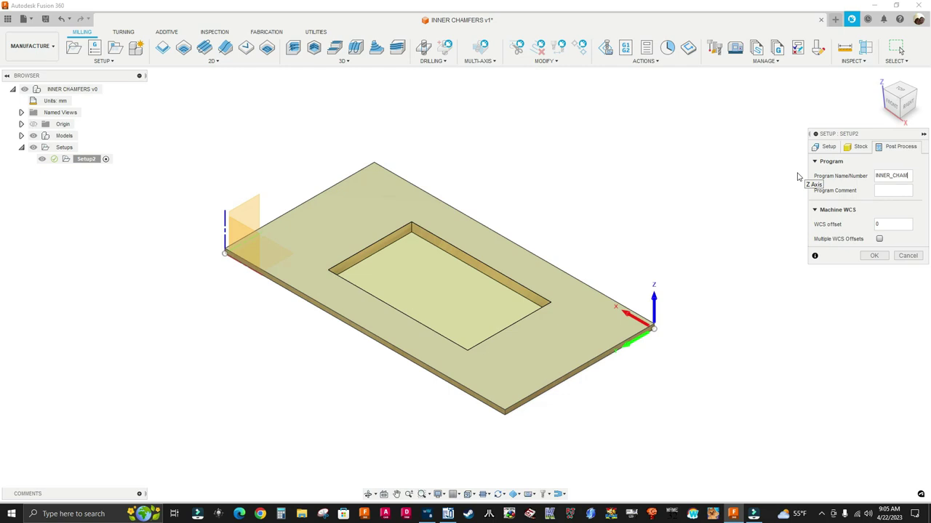
text(ERS)
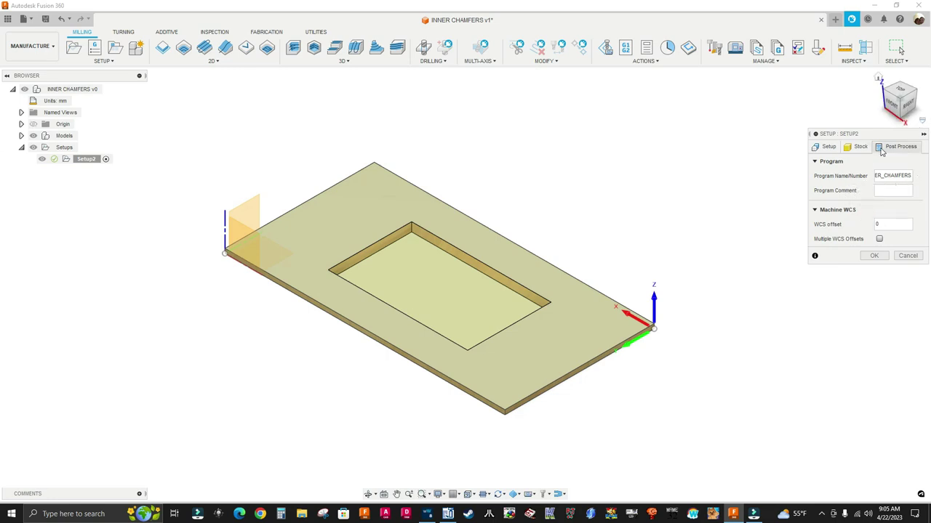
click(874, 255)
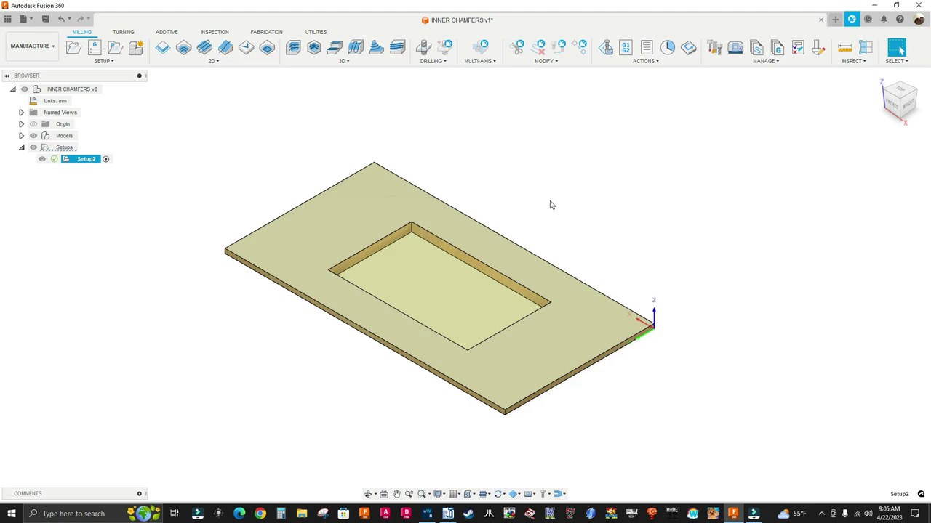
Step: Start a 2D Contour with the 9 mm 46367-K flat end mill from the WEEKE CNC WOOD FLAT ENDMILLS library
scroll(322, 250, up, 3)
scroll(269, 245, down, 3)
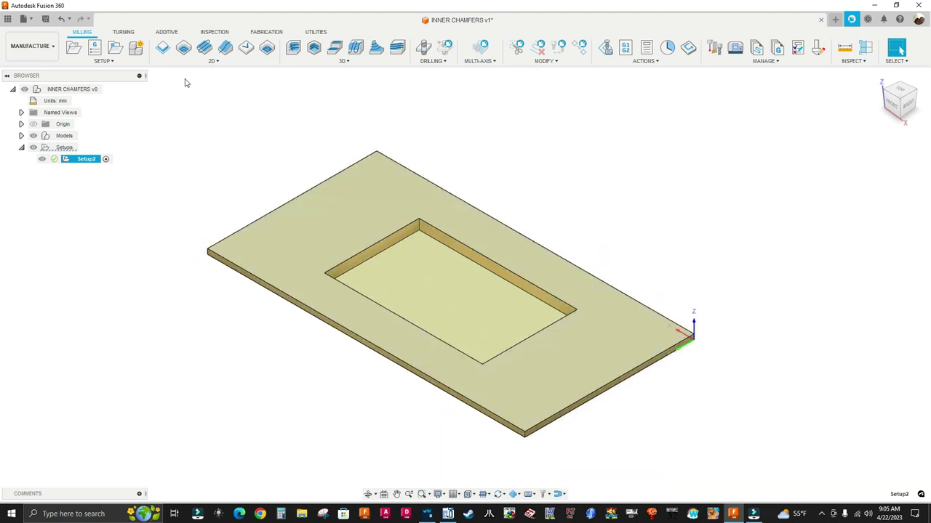
click(165, 51)
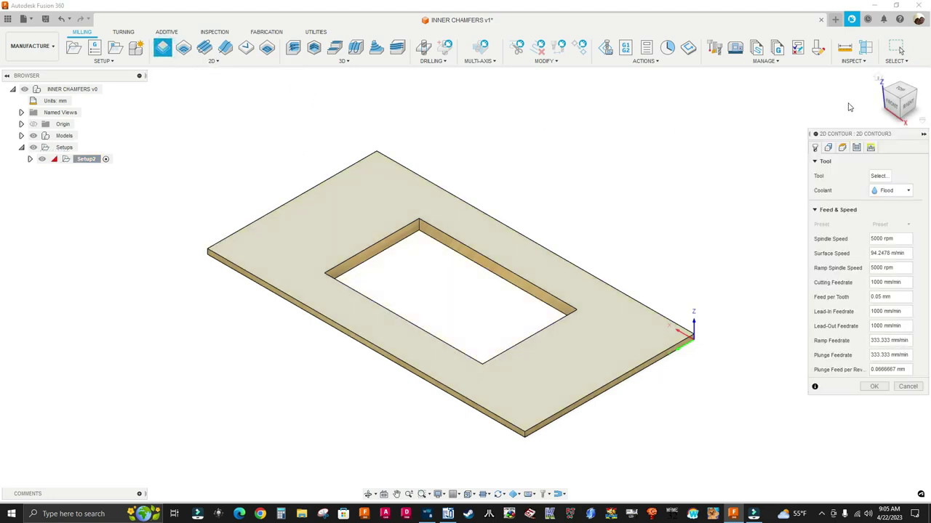
click(879, 175)
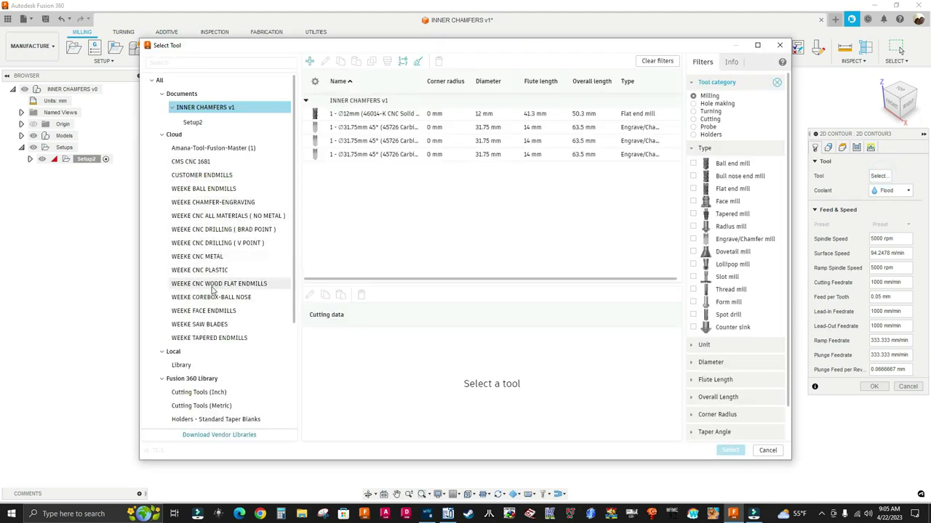
click(215, 285)
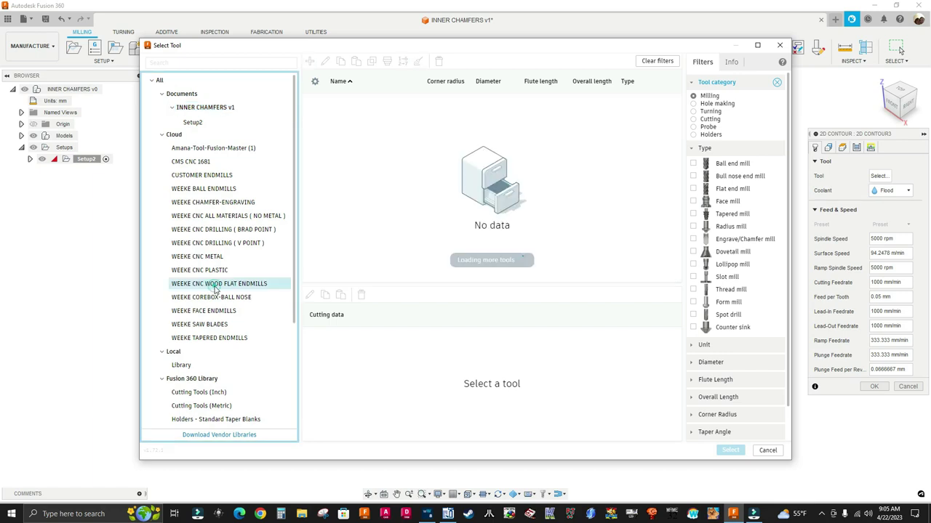
scroll(385, 146, down, 3)
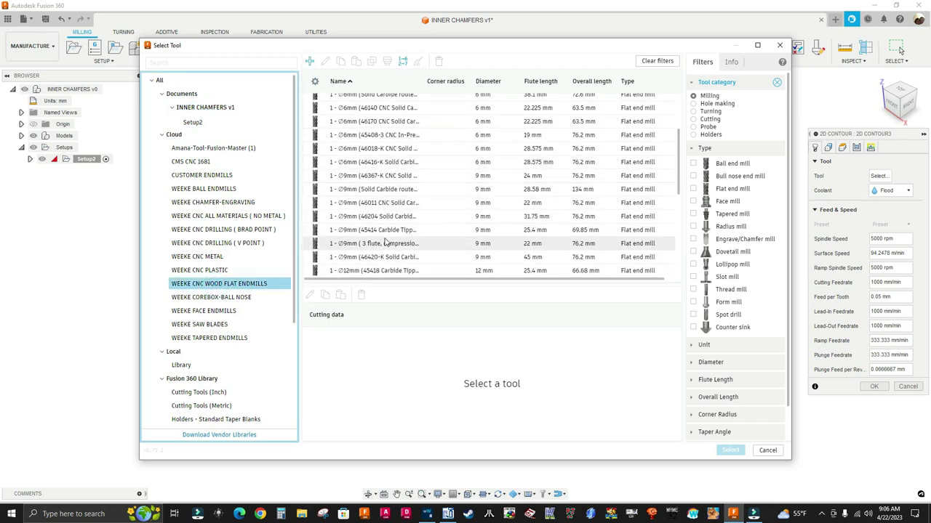
scroll(386, 242, down, 1)
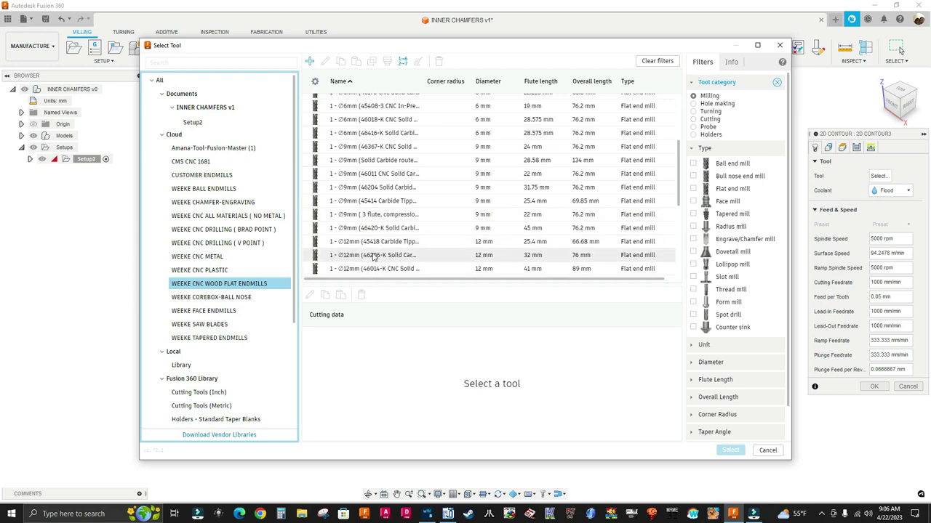
scroll(374, 208, down, 2)
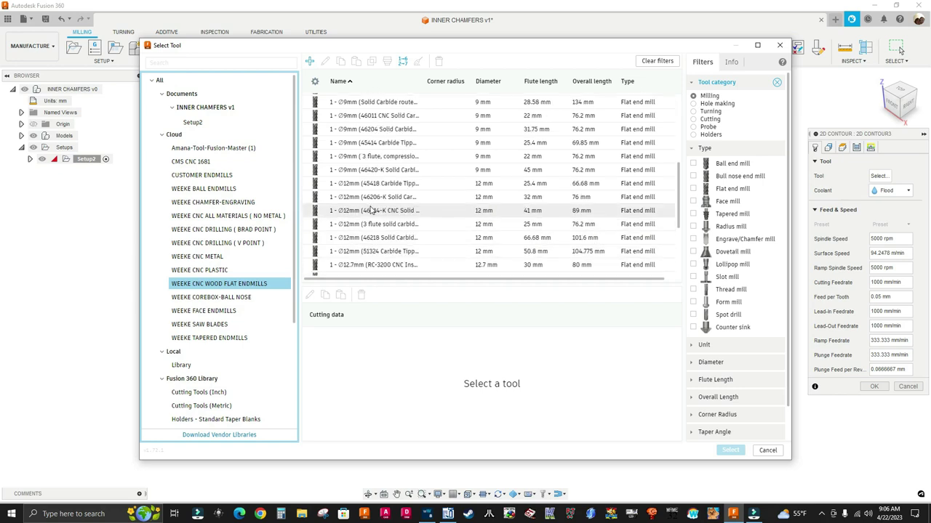
scroll(378, 219, up, 1)
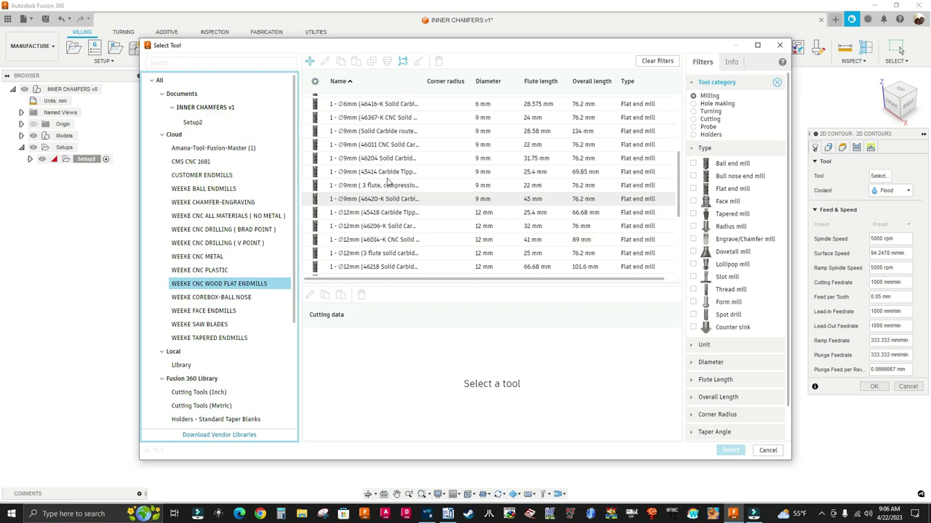
click(369, 118)
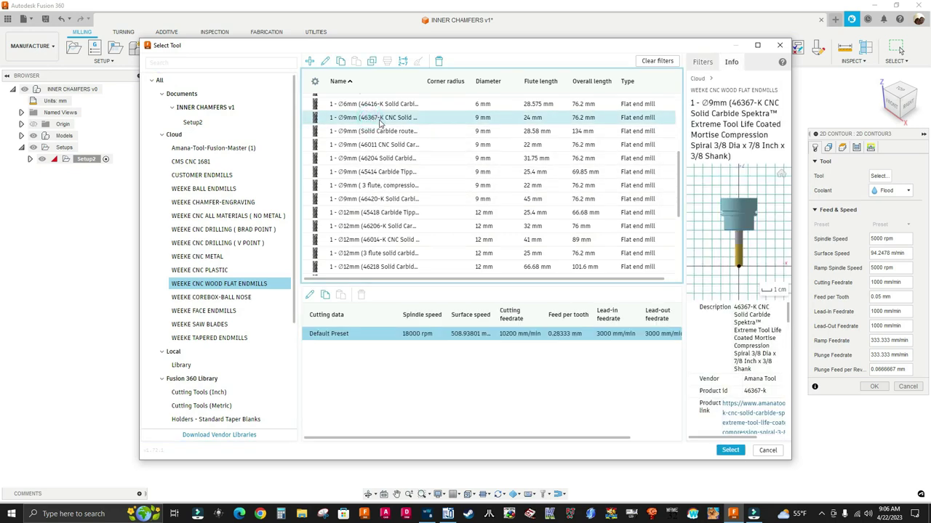
click(729, 451)
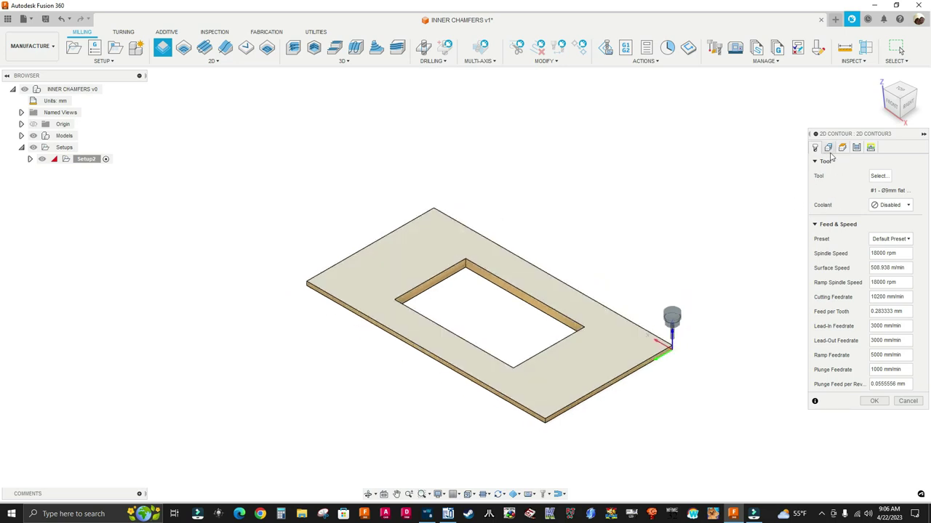
Step: Select the bottom inner edge chain of the rectangular opening as the contour to machine
click(827, 148)
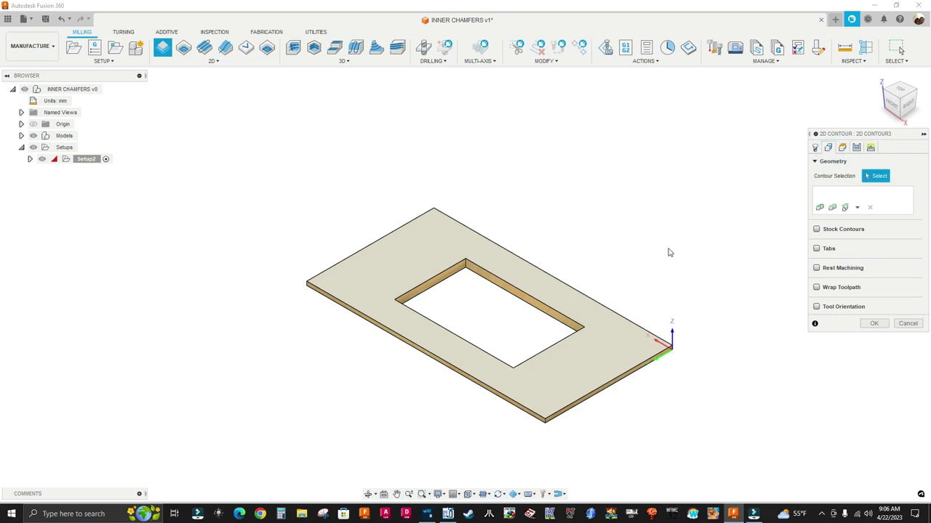
scroll(574, 282, up, 5)
scroll(555, 297, up, 3)
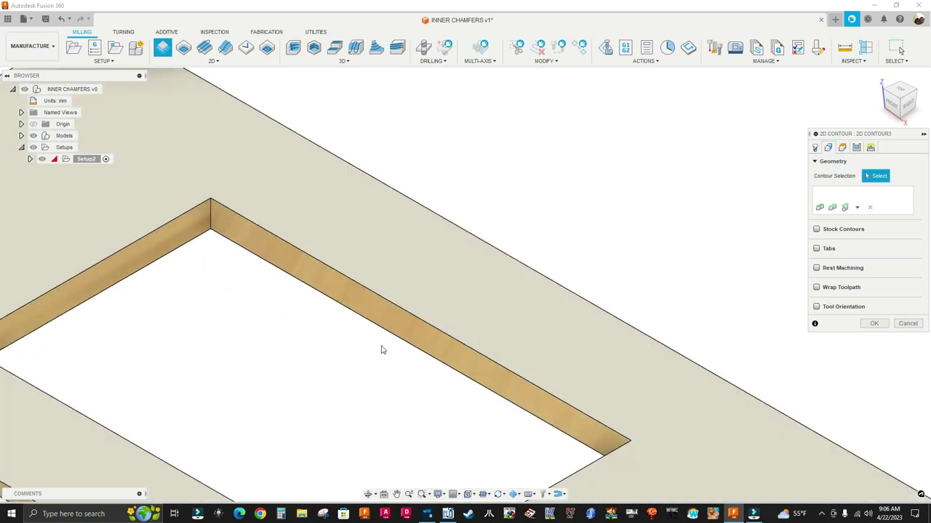
scroll(410, 313, down, 5)
scroll(399, 310, up, 5)
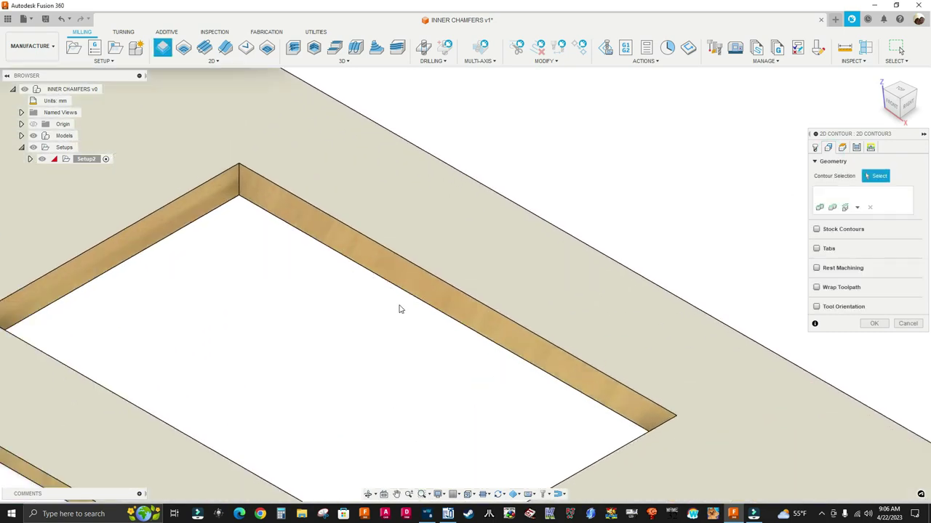
scroll(422, 305, down, 3)
click(425, 309)
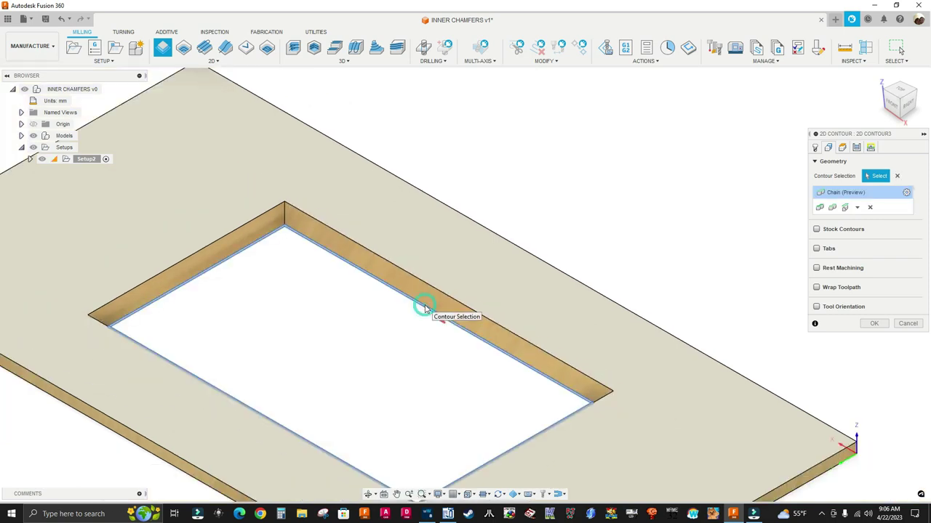
scroll(373, 325, down, 5)
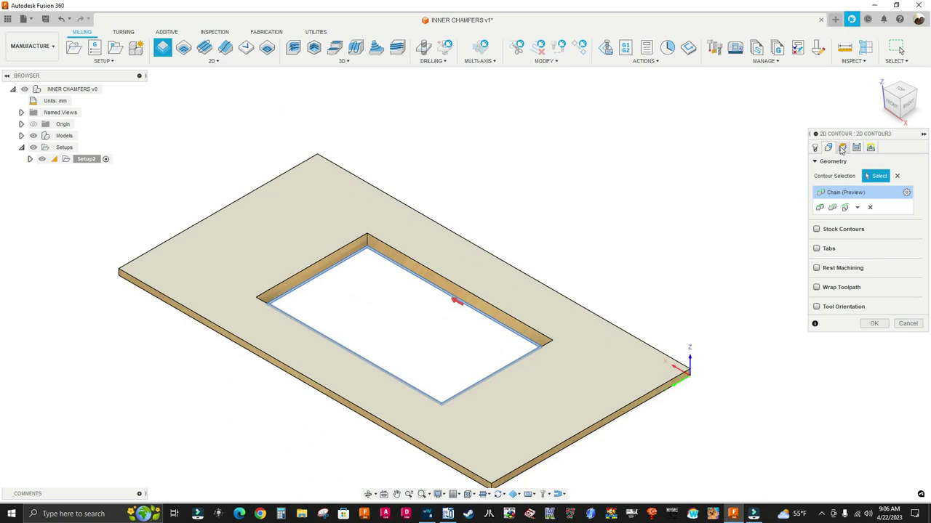
Step: Offset the bottom height -.1 mm from the selected contour and set the outer corner mode to keep sharp corners
click(843, 148)
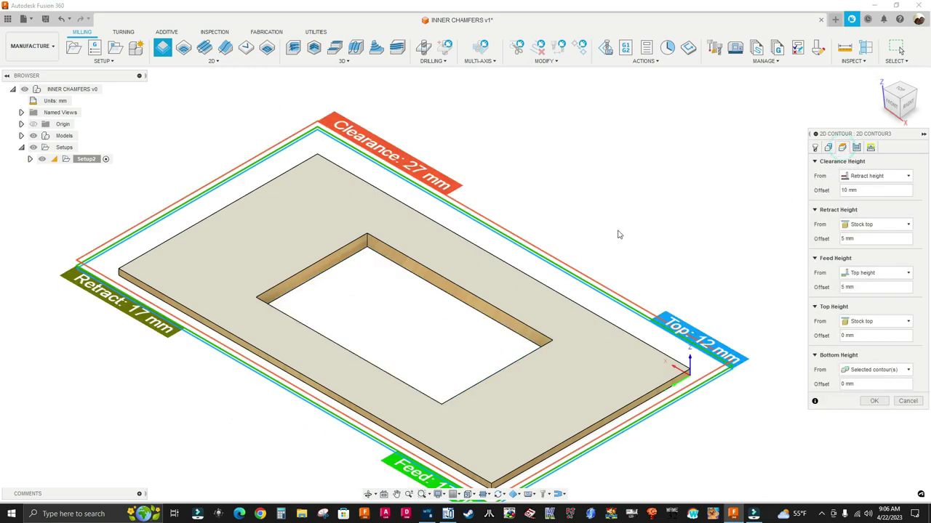
double_click(843, 385)
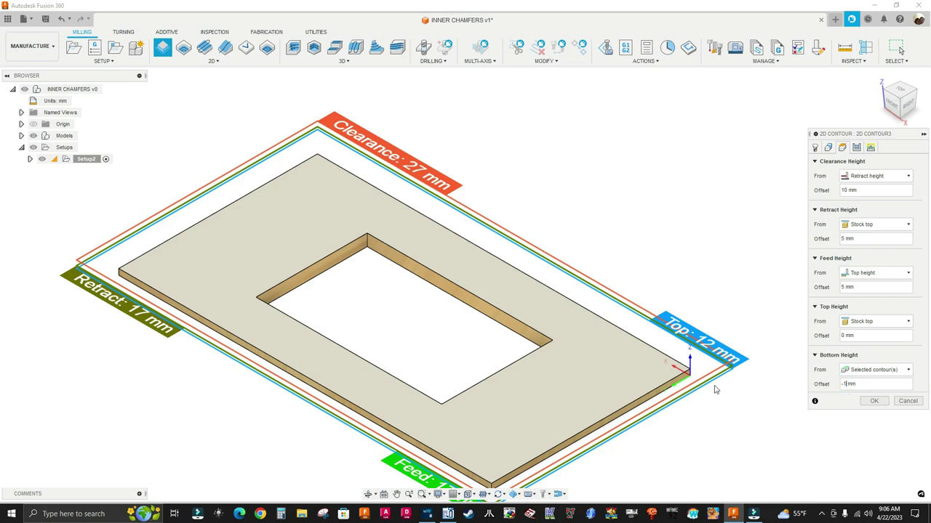
click(857, 148)
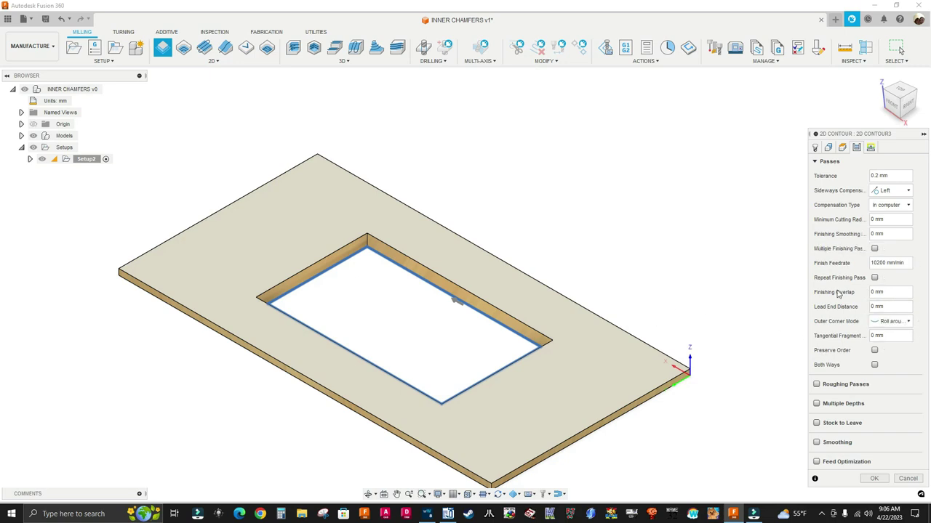
click(891, 321)
click(862, 343)
Step: Examine the back inner corner of the opening where the selected contour changes direction
scroll(359, 236, up, 5)
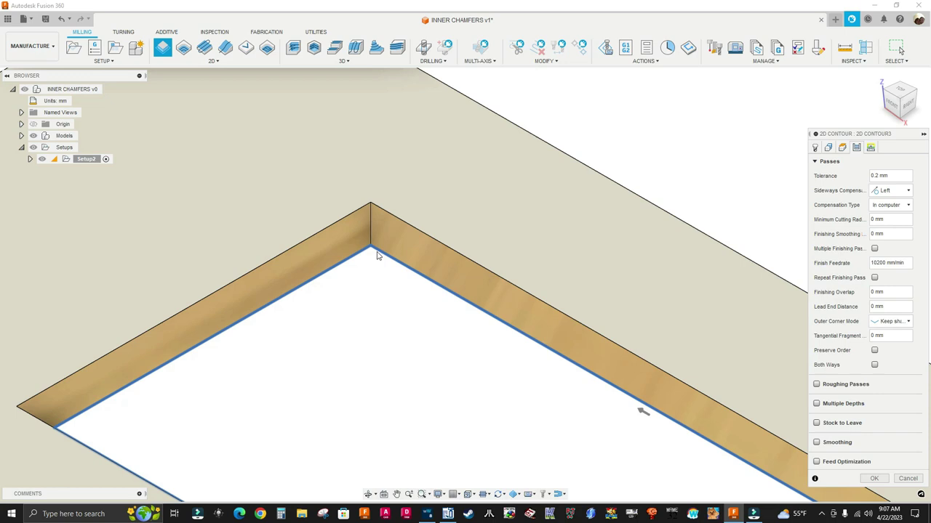
scroll(376, 254, down, 5)
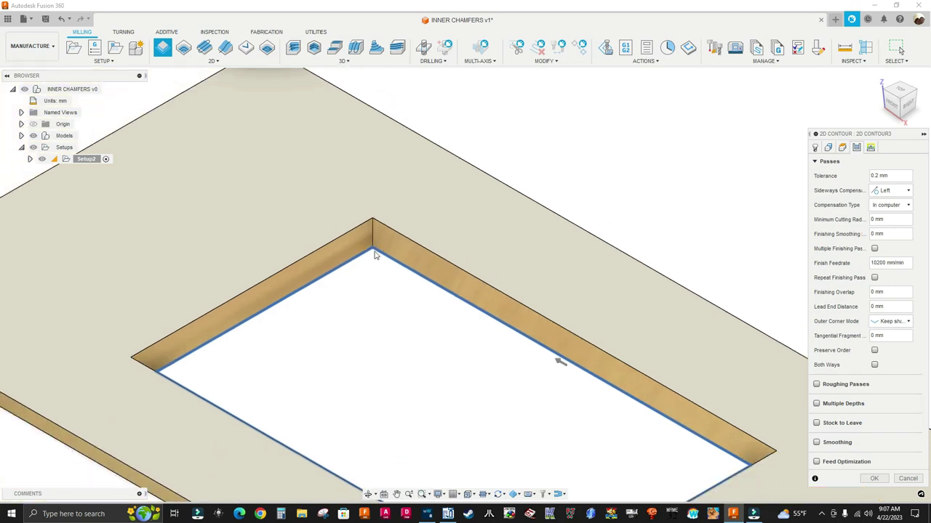
scroll(378, 256, up, 5)
scroll(380, 254, down, 3)
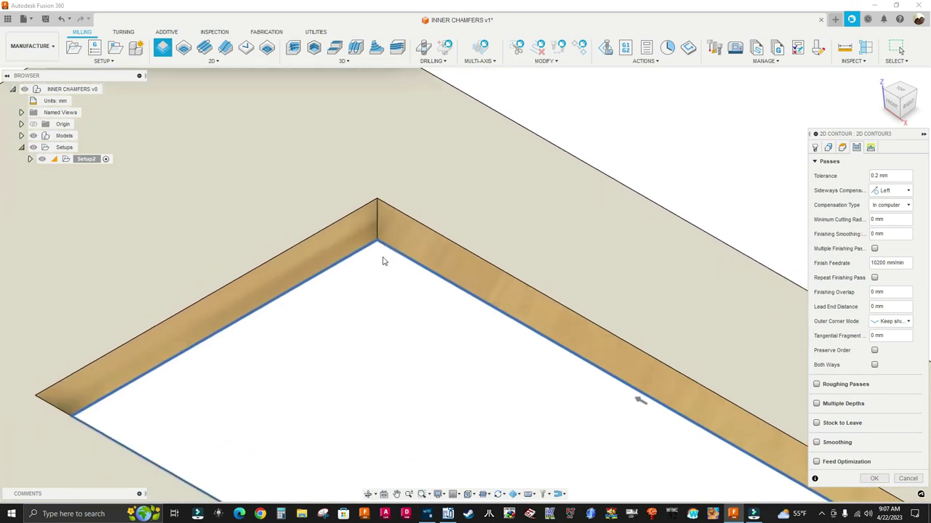
scroll(414, 281, down, 2)
scroll(393, 269, up, 3)
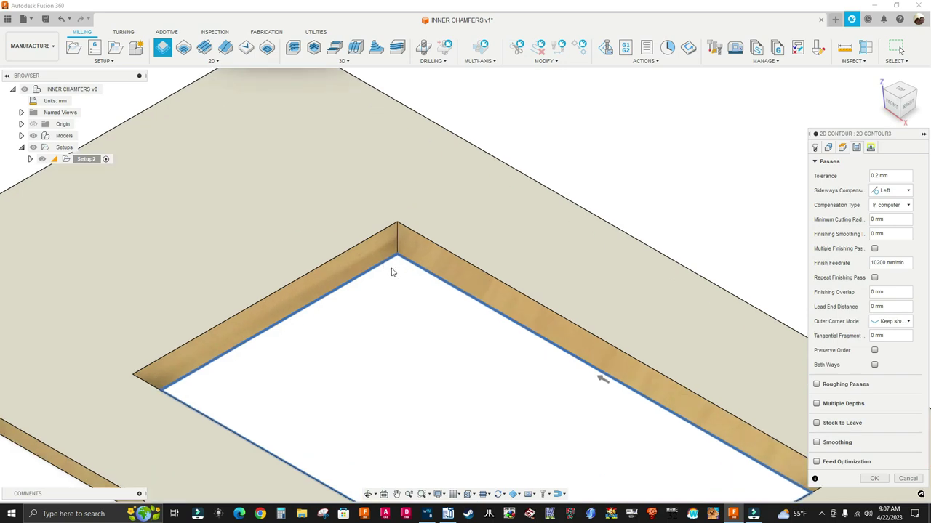
scroll(391, 269, down, 4)
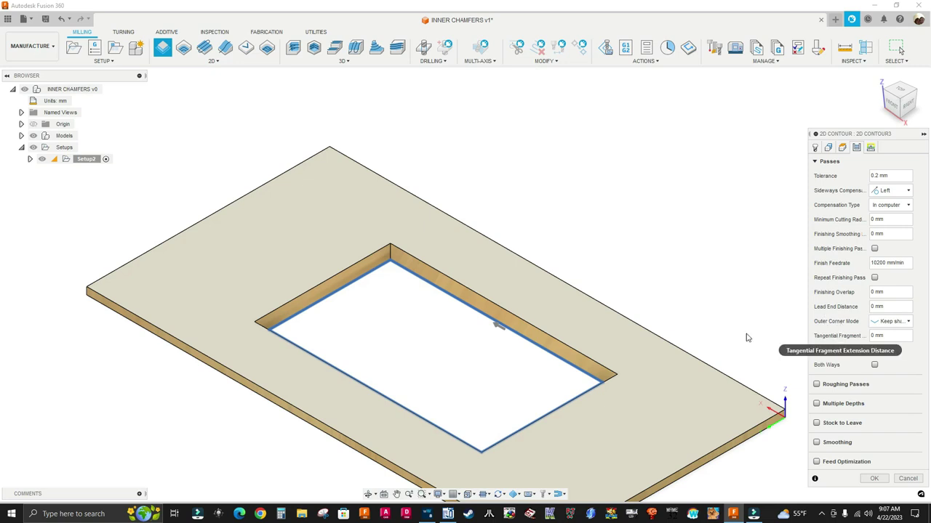
scroll(663, 298, down, 1)
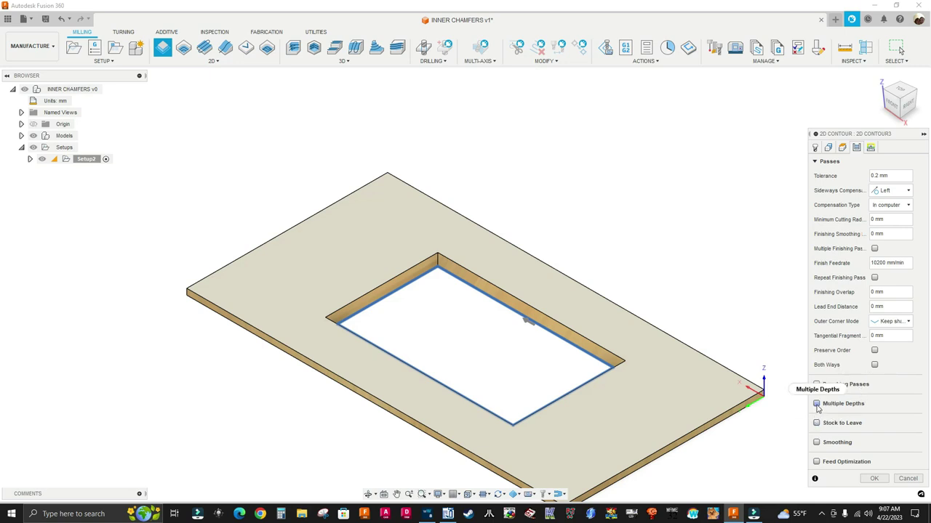
Step: Enable multiple depths with a maximum roughing stepdown of tool_diameter*.60
mouse_move(819, 409)
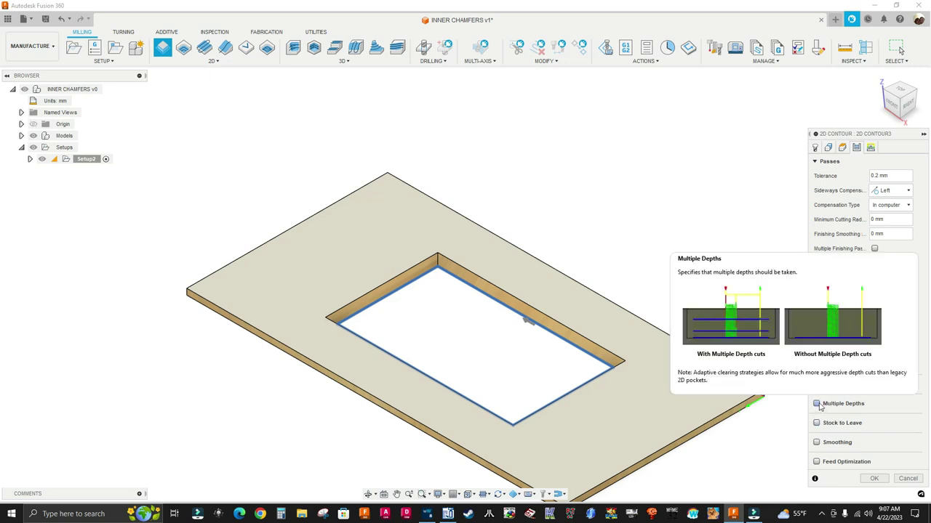
click(818, 404)
scroll(899, 389, down, 1)
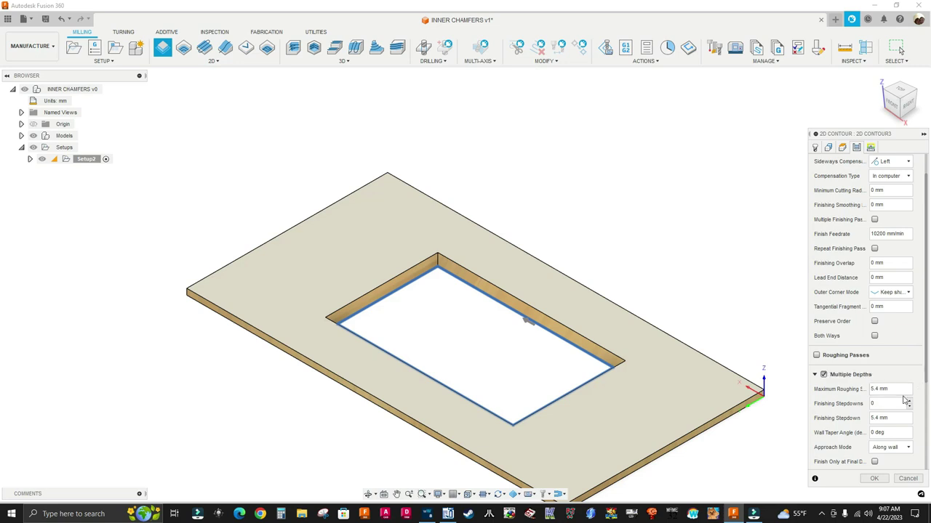
click(918, 390)
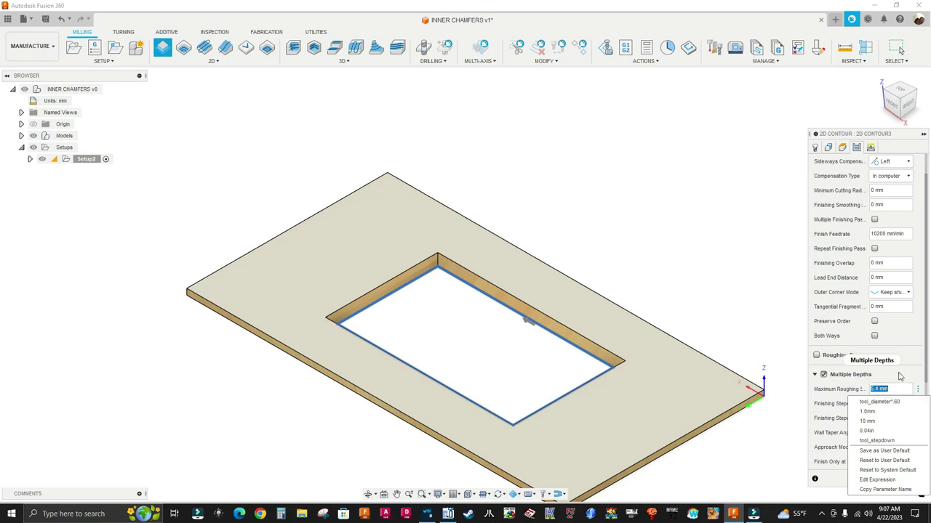
click(893, 403)
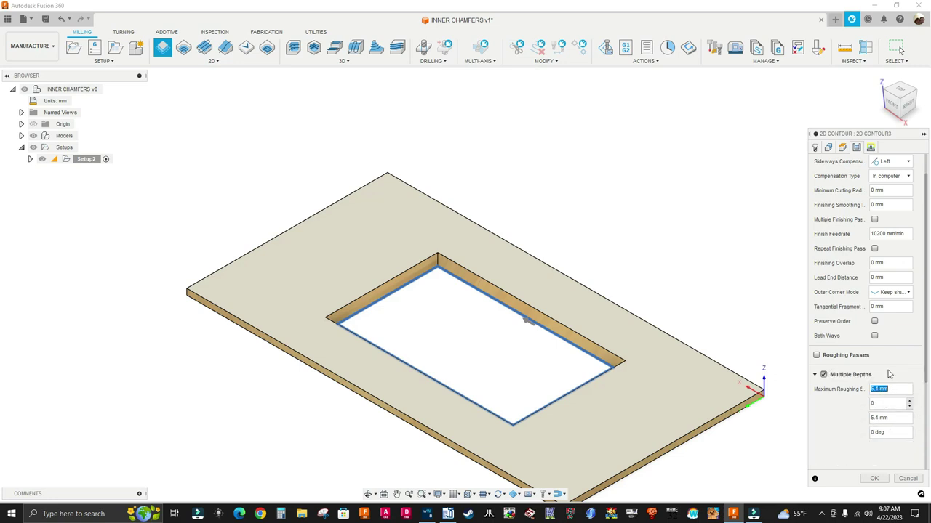
Step: Turn off Rough Final and Order by Islands in the multiple depths settings
scroll(888, 374, down, 1)
scroll(912, 443, down, 3)
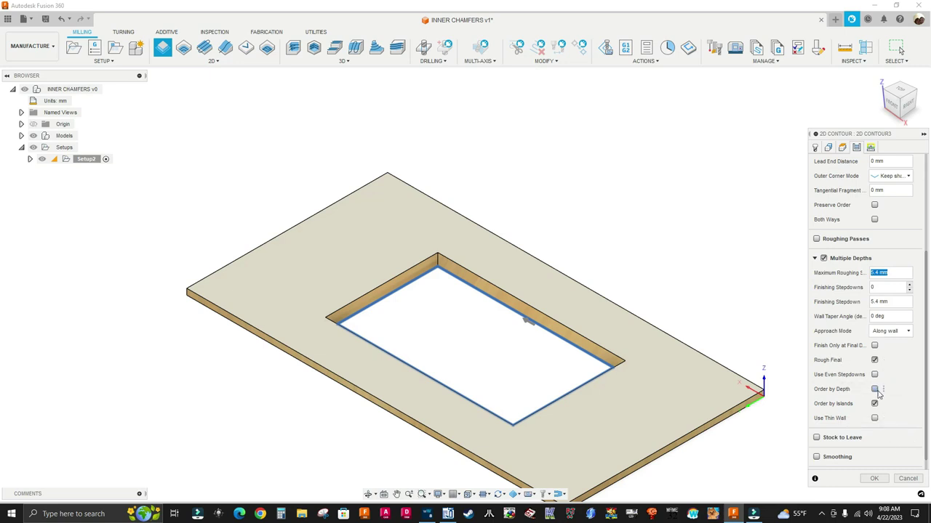
click(874, 360)
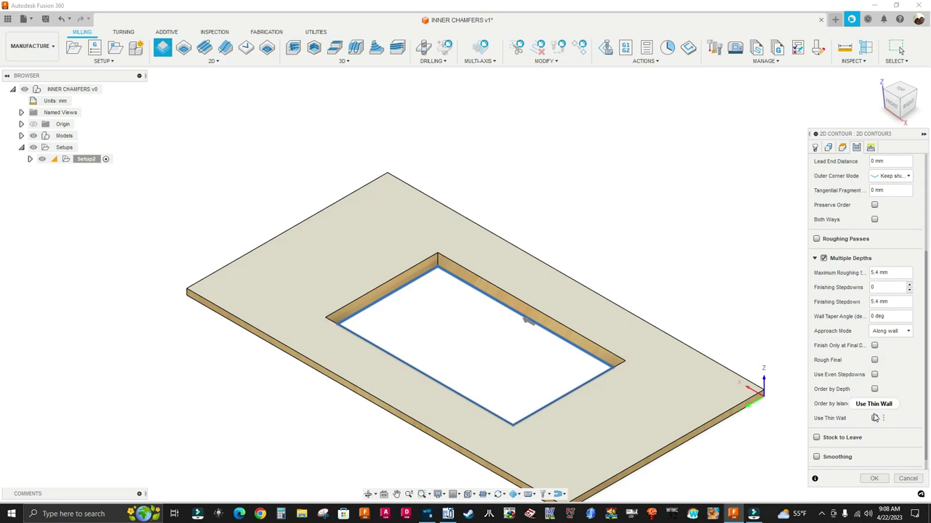
click(874, 404)
scroll(905, 398, down, 1)
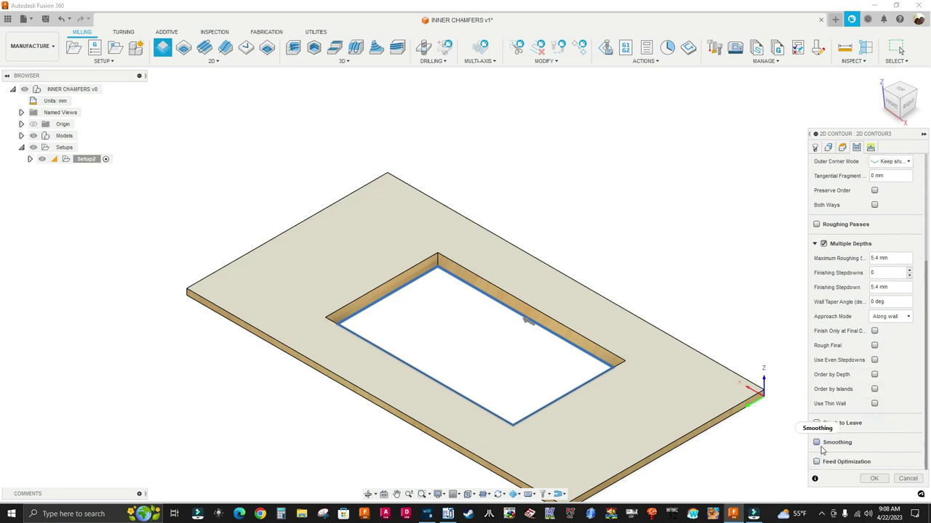
mouse_move(863, 447)
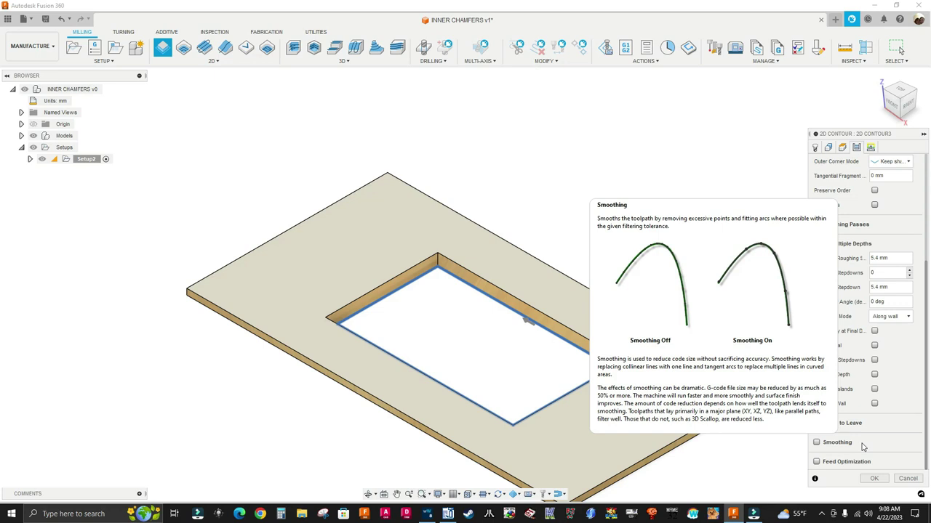
scroll(489, 287, up, 3)
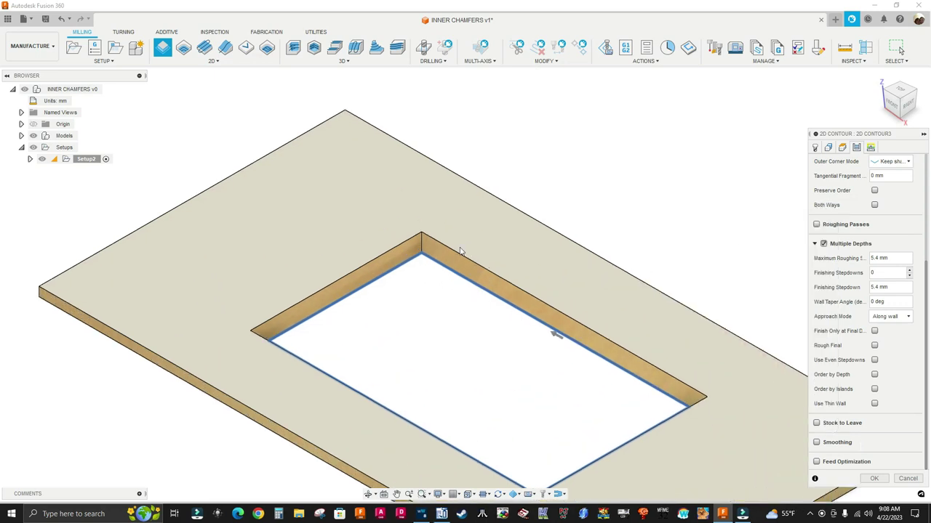
scroll(459, 251, down, 2)
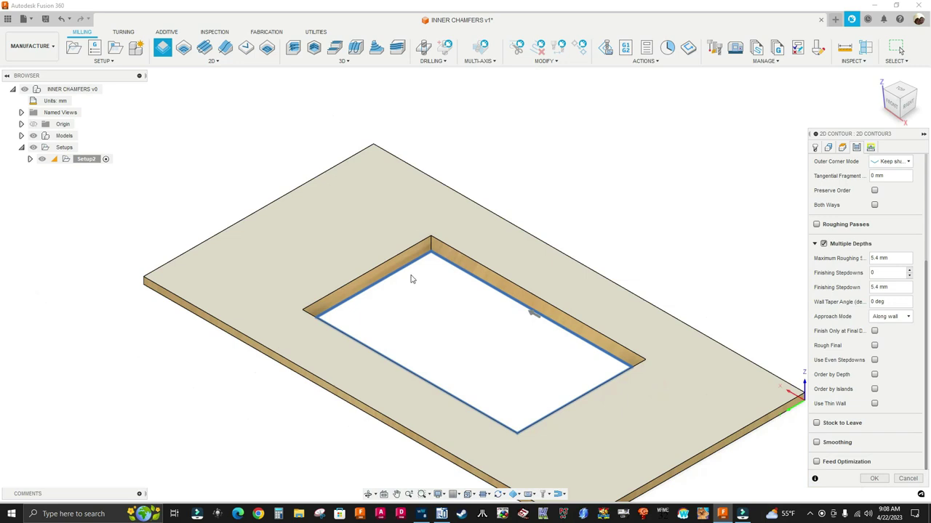
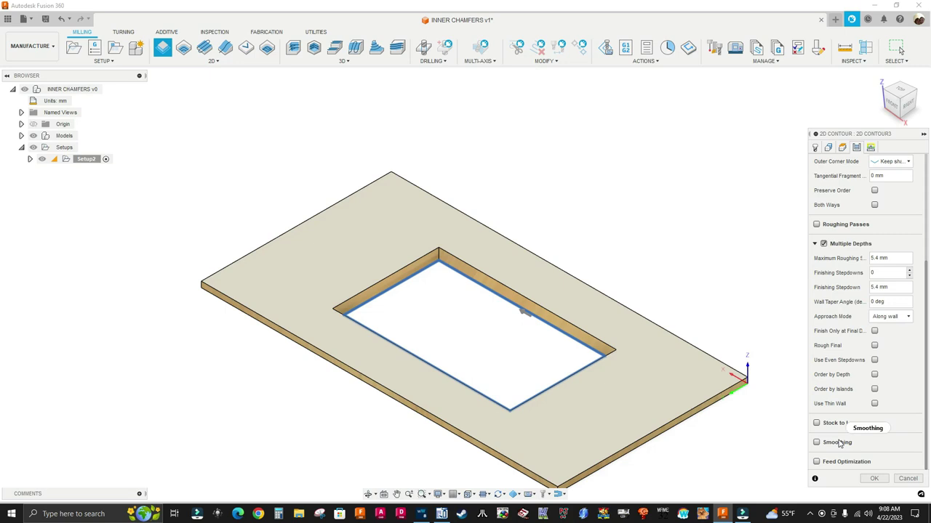
mouse_move(840, 445)
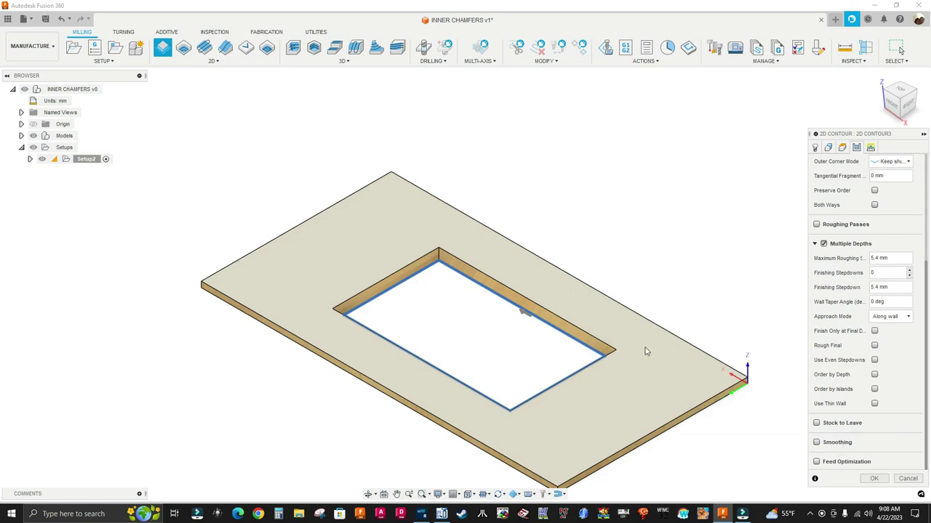
scroll(720, 276, down, 1)
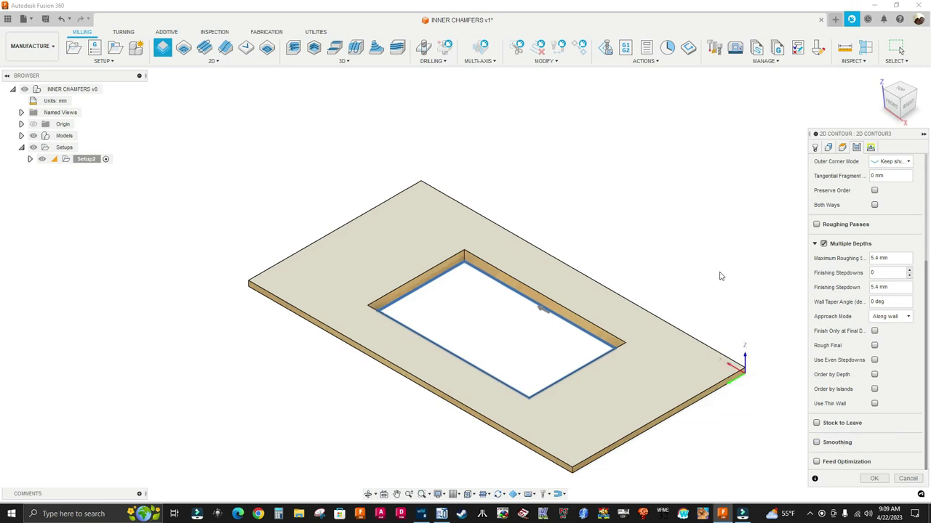
Step: Set the linking safe distance to 1 mm and disable both the lead-in and lead-out moves
click(871, 148)
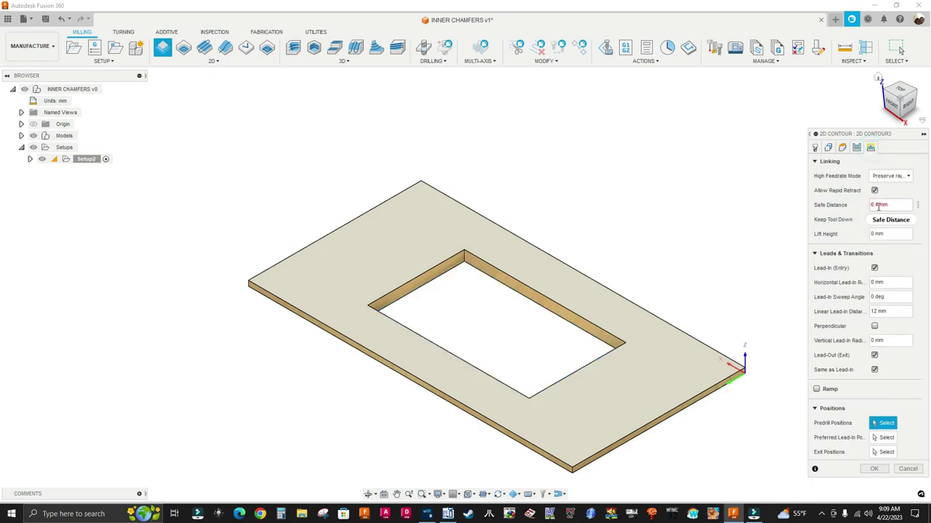
mouse_move(879, 206)
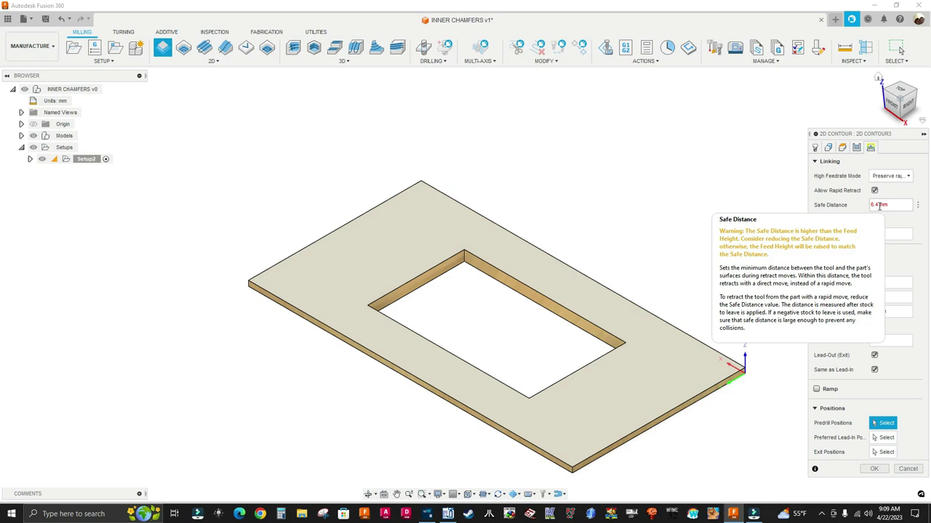
double_click(879, 206)
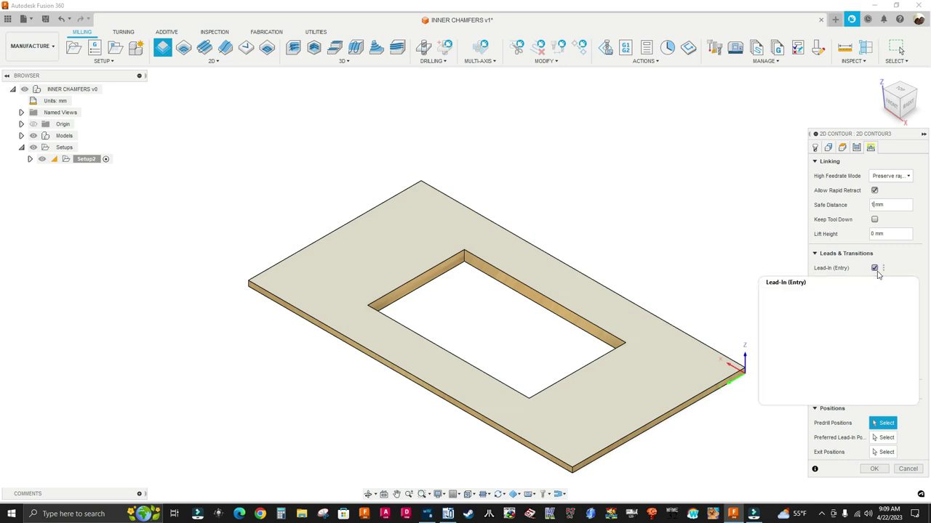
click(875, 268)
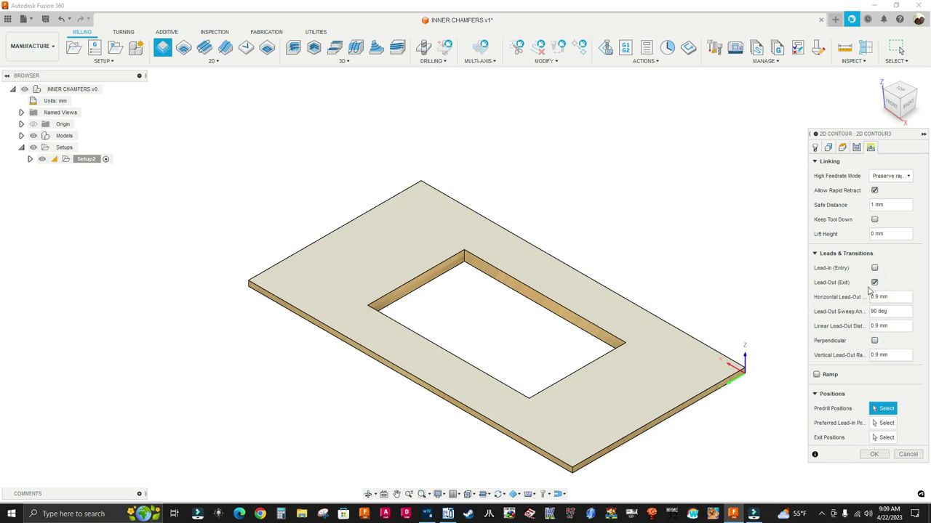
click(875, 282)
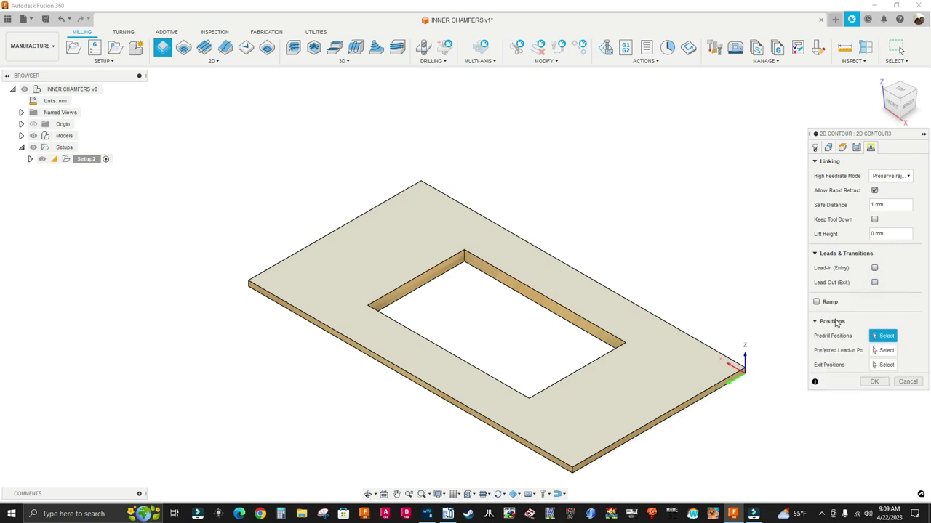
Step: Enable ramping with a 15 deg angle and 1 mm ramp clearance height, and generate the contour toolpath
click(817, 302)
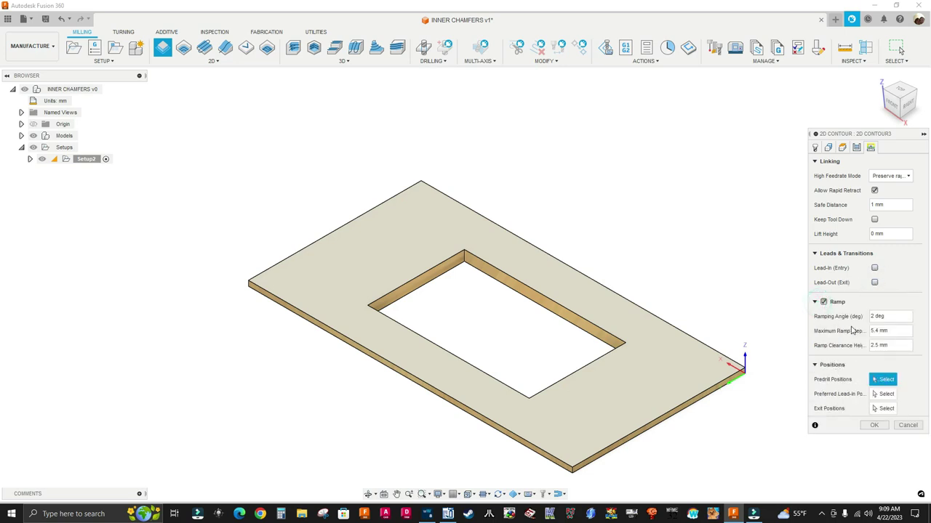
double_click(875, 316)
text(1)
double_click(877, 346)
text(1)
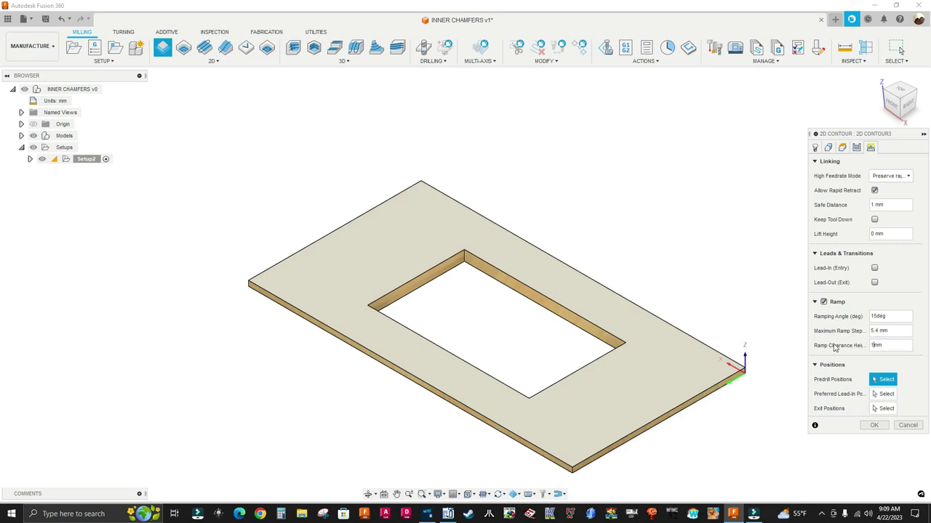
click(873, 426)
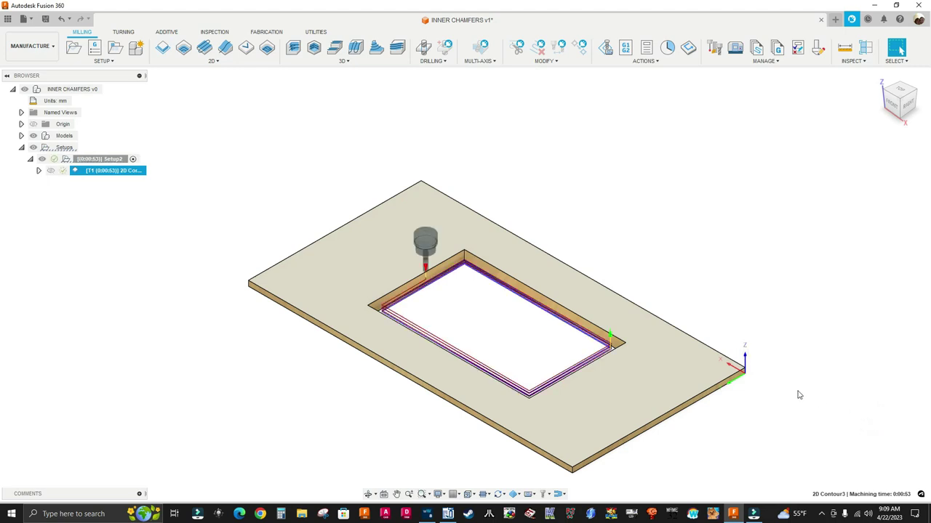
Step: Edit the 2D contour operation, set its ramp clearance height to 0 mm, and regenerate the toolpath
scroll(448, 318, up, 2)
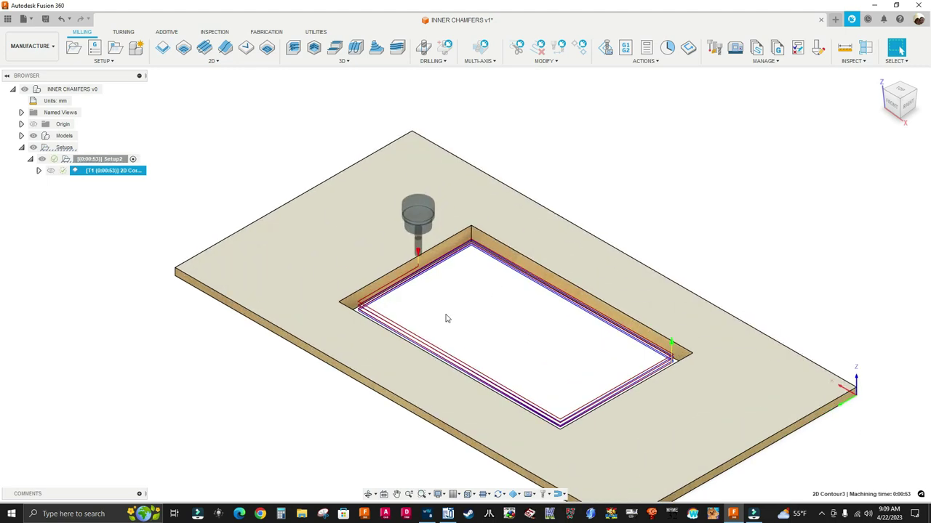
scroll(429, 304, up, 4)
scroll(400, 276, down, 3)
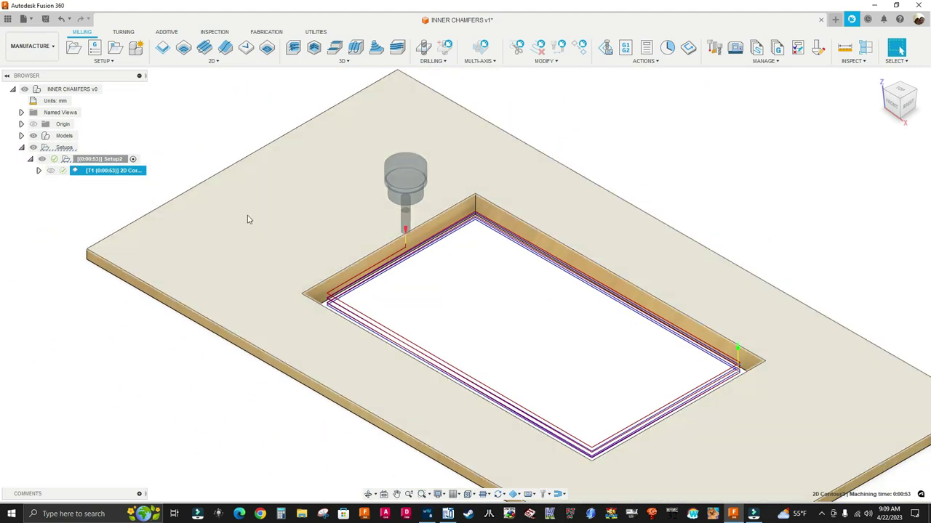
right_click(121, 176)
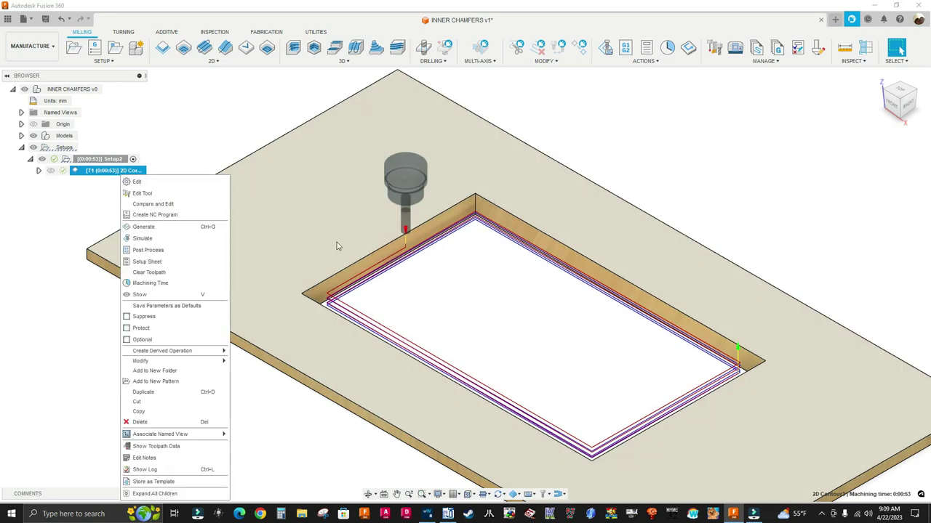
click(145, 183)
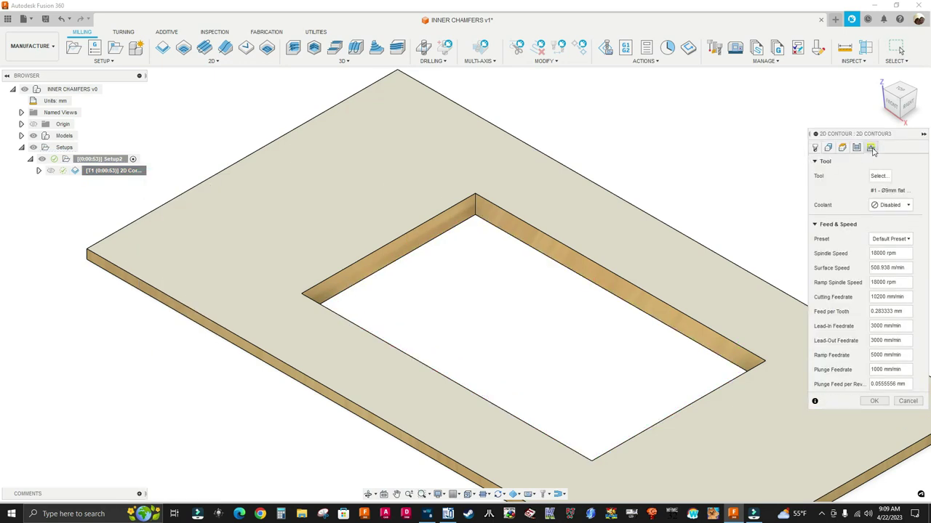
click(871, 148)
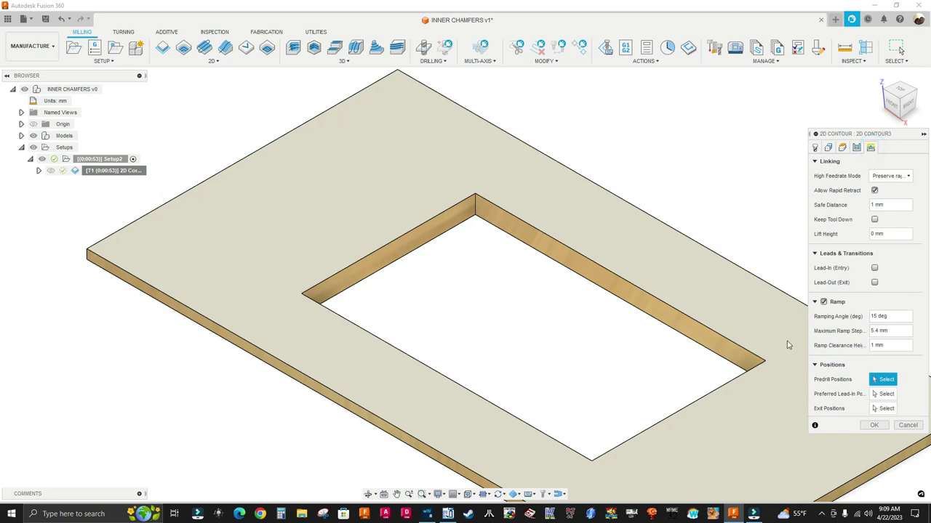
double_click(874, 346)
text(0)
click(873, 426)
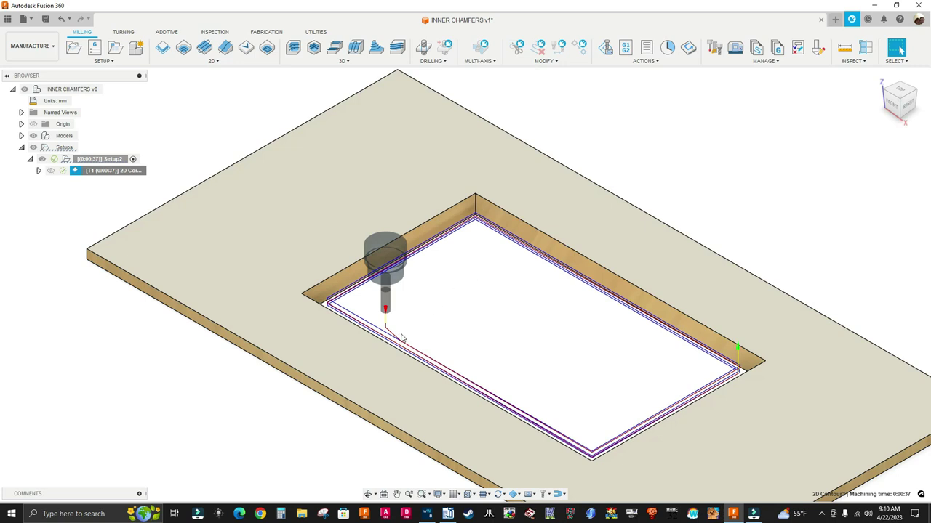
Step: Simulate the 2D contour toolpath at an increased playback speed, and exit the simulation
right_click(115, 175)
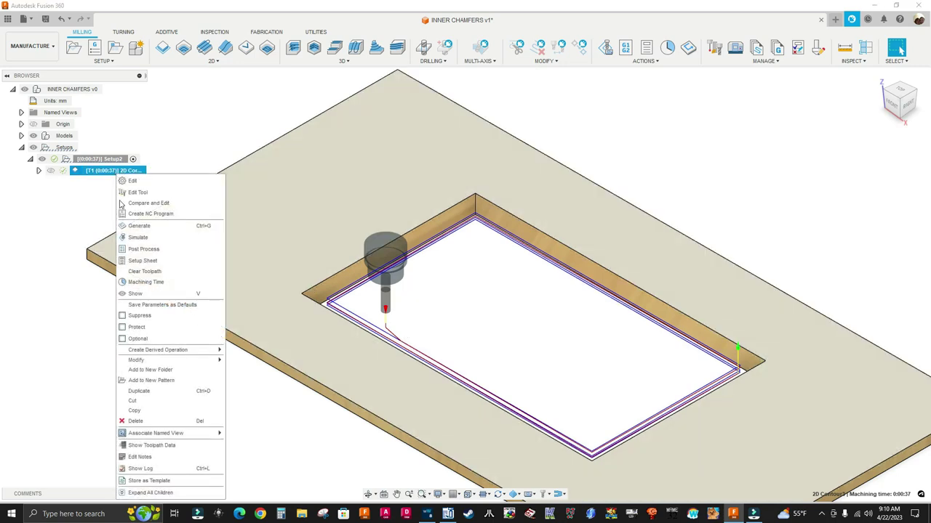
click(138, 239)
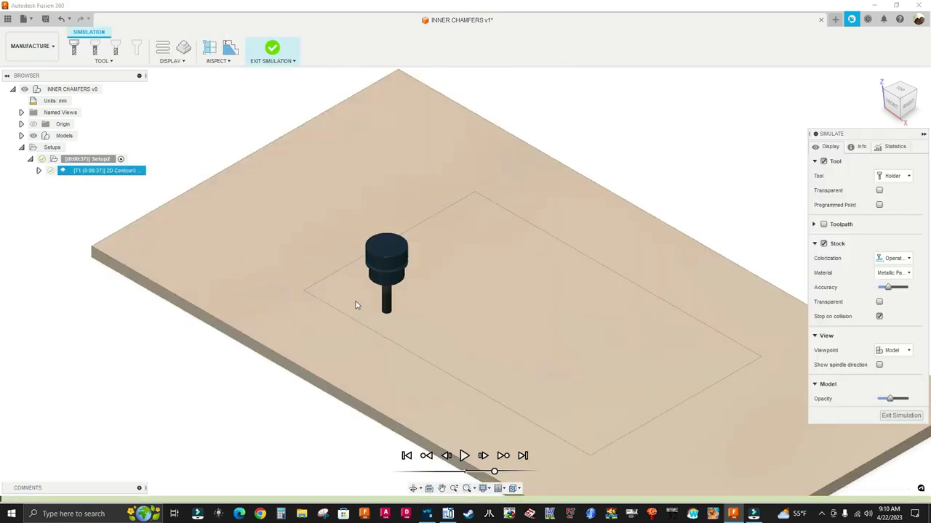
click(464, 456)
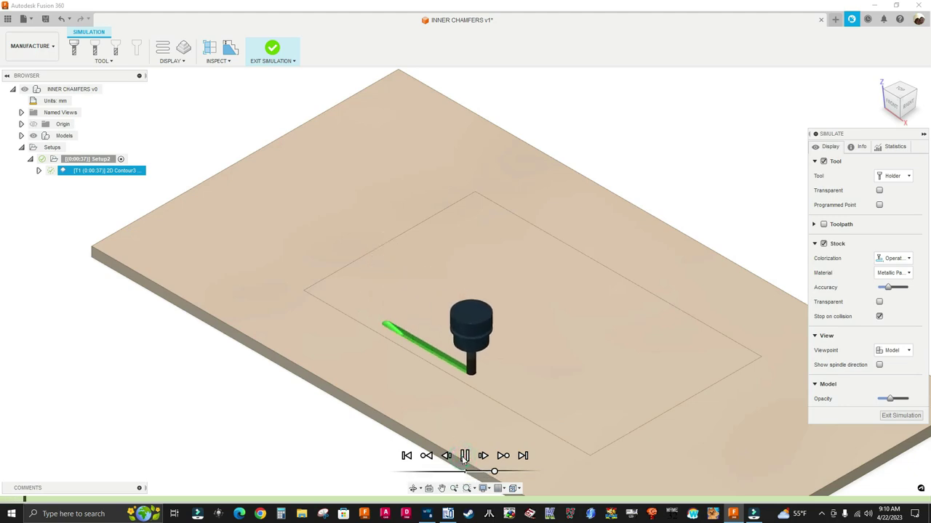
drag(495, 472, 499, 473)
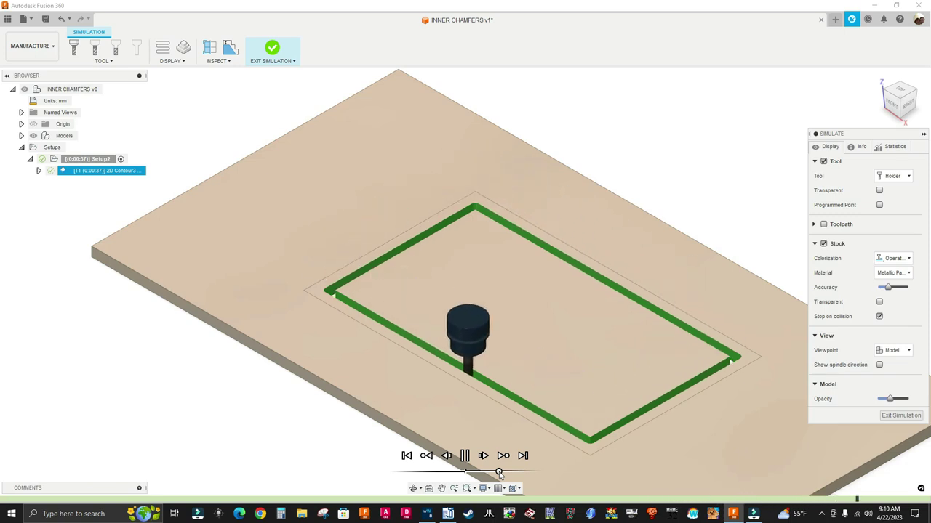
key(space)
scroll(494, 343, down, 4)
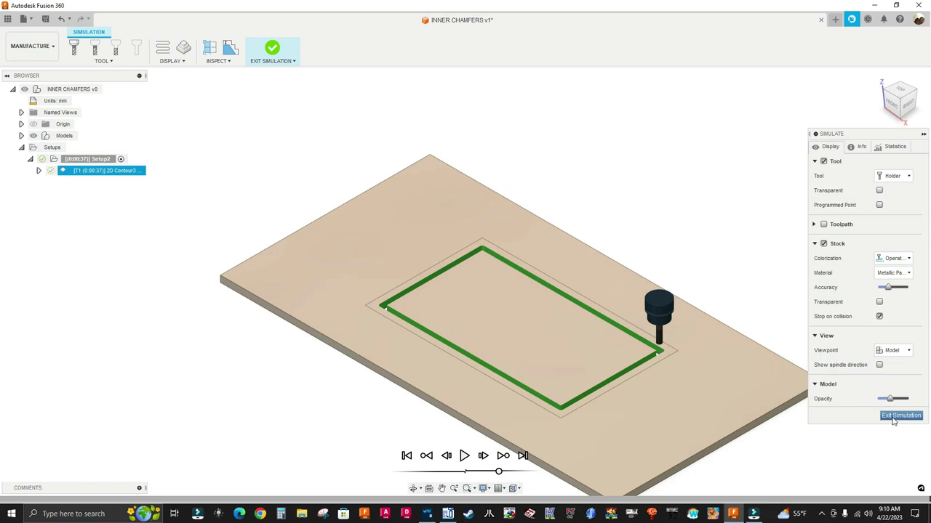
click(894, 419)
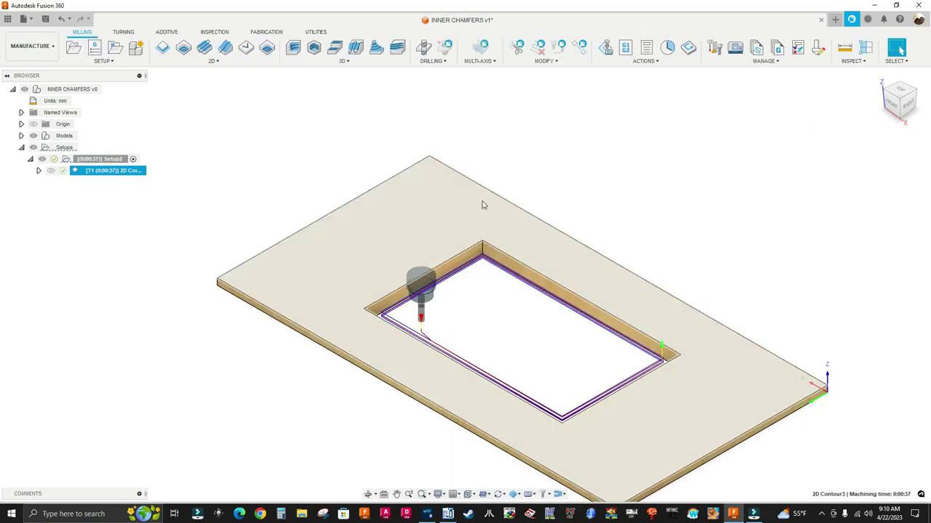
Step: Duplicate the 2D contour operation in Setup2
scroll(482, 205, up, 5)
scroll(401, 401, down, 2)
scroll(476, 297, up, 1)
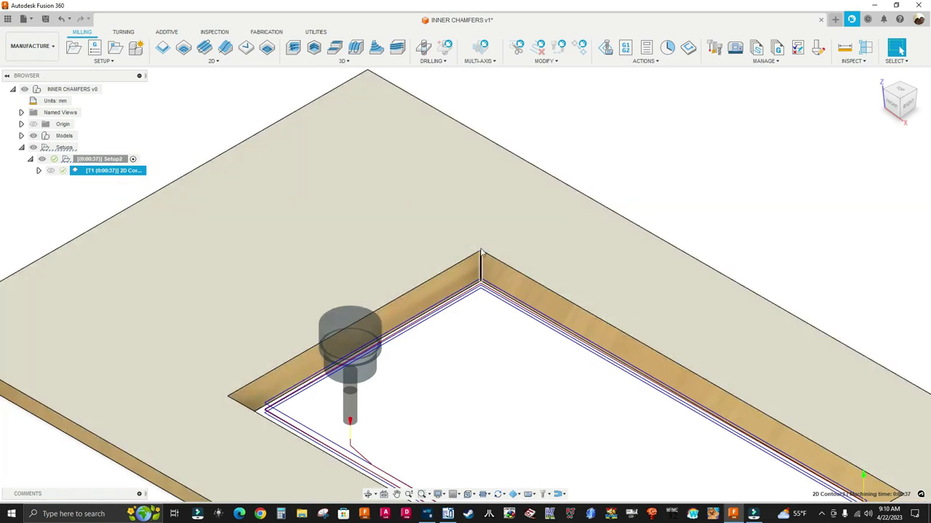
scroll(480, 253, up, 3)
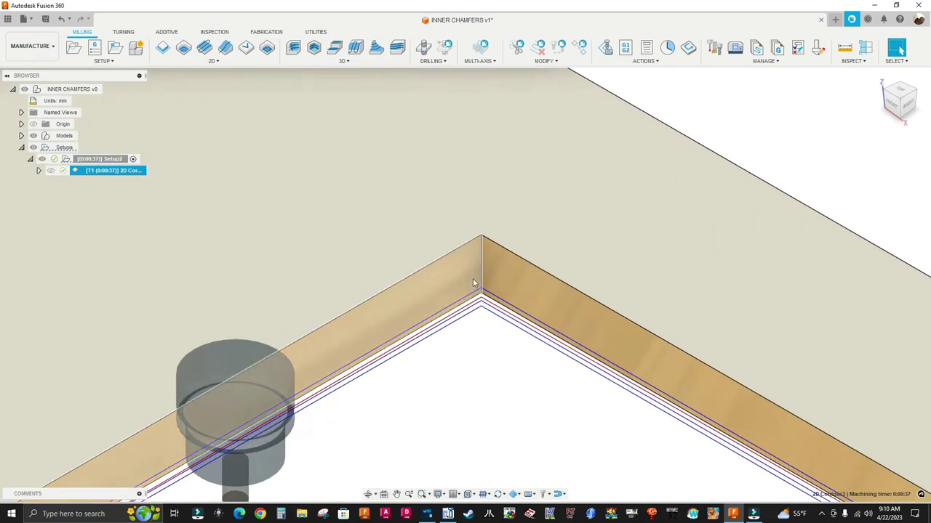
scroll(429, 291, down, 5)
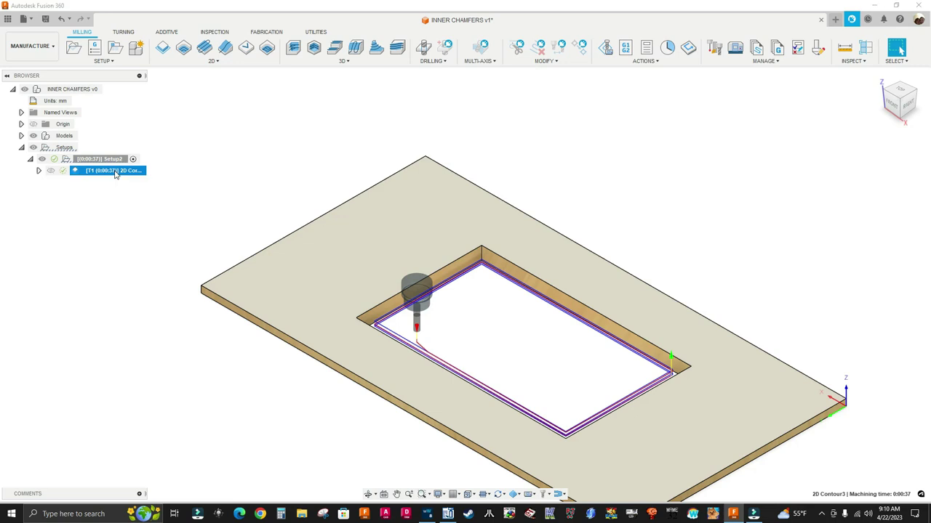
right_click(115, 172)
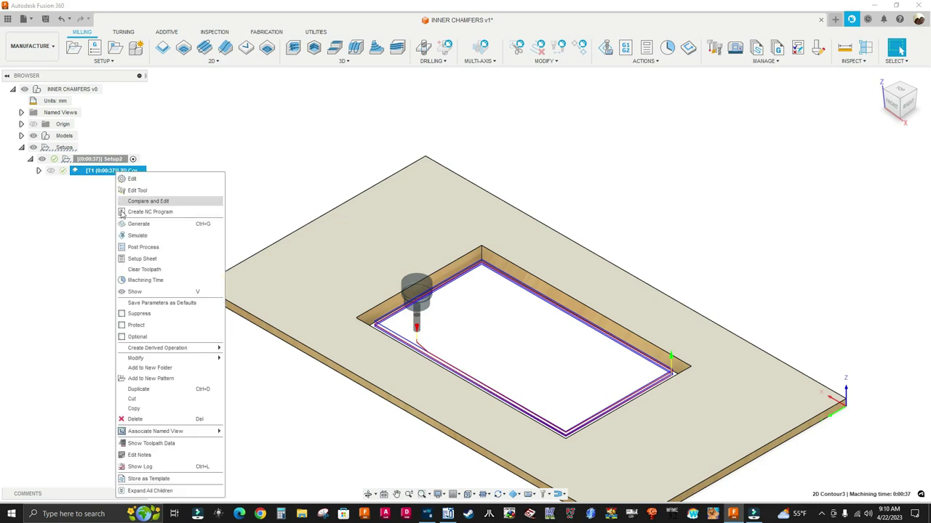
click(155, 389)
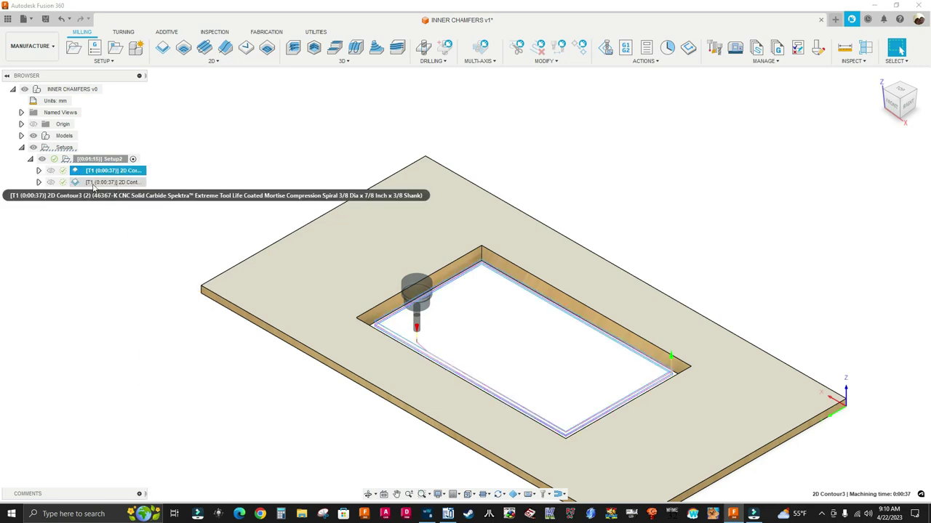
Step: Change the duplicated contour's tool to the 31 mm 45° V-groove cutter (45726) from the WEEKE CHAMFER-ENGRAVING library
click(96, 183)
right_click(110, 185)
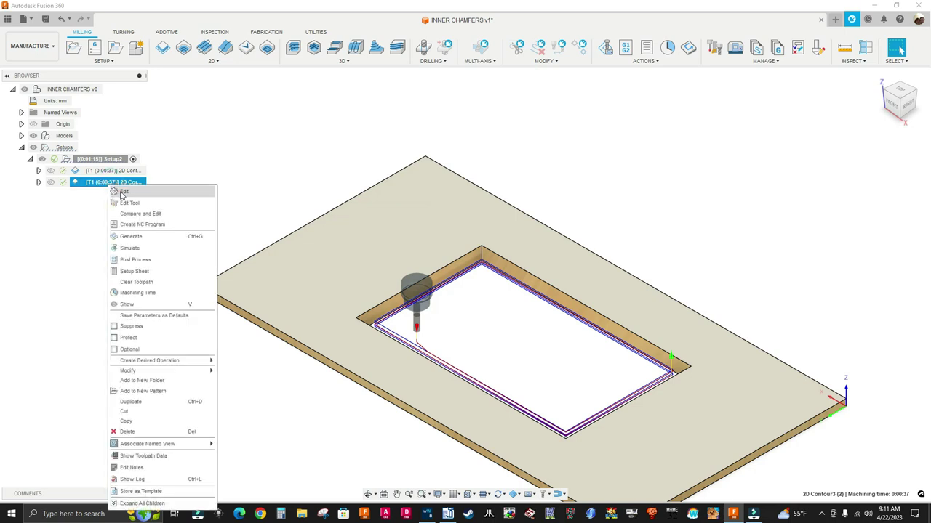
click(124, 193)
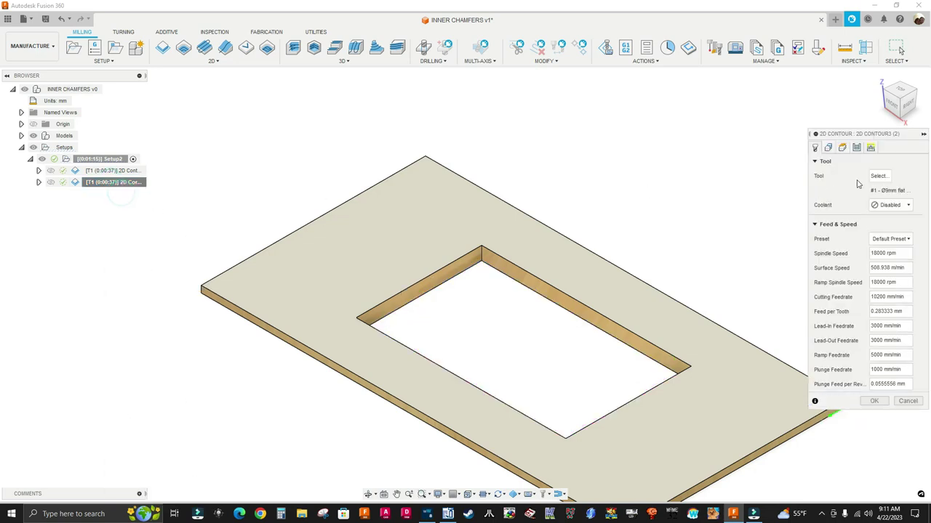
click(879, 176)
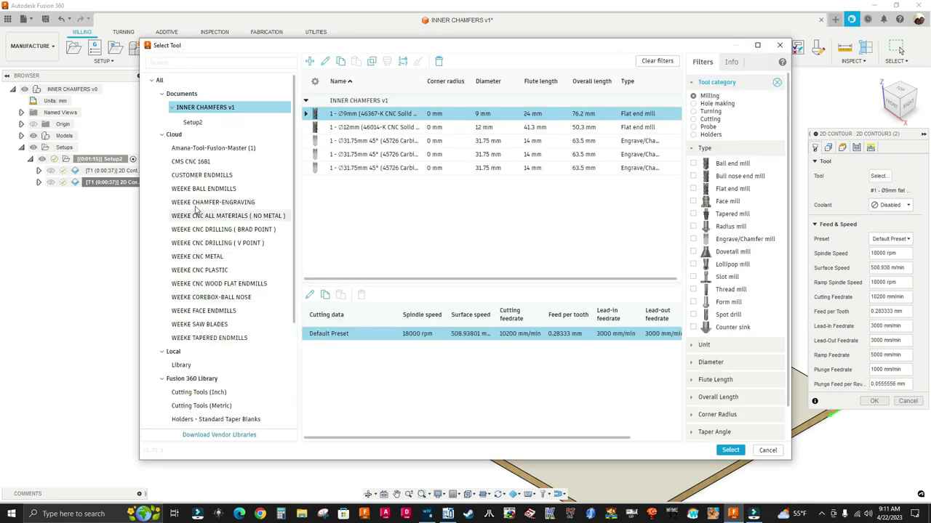
click(200, 205)
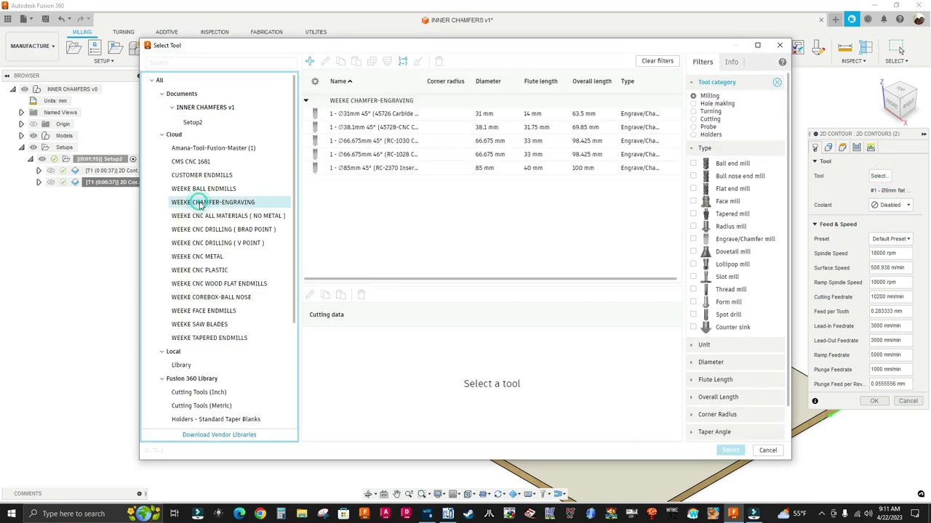
click(346, 116)
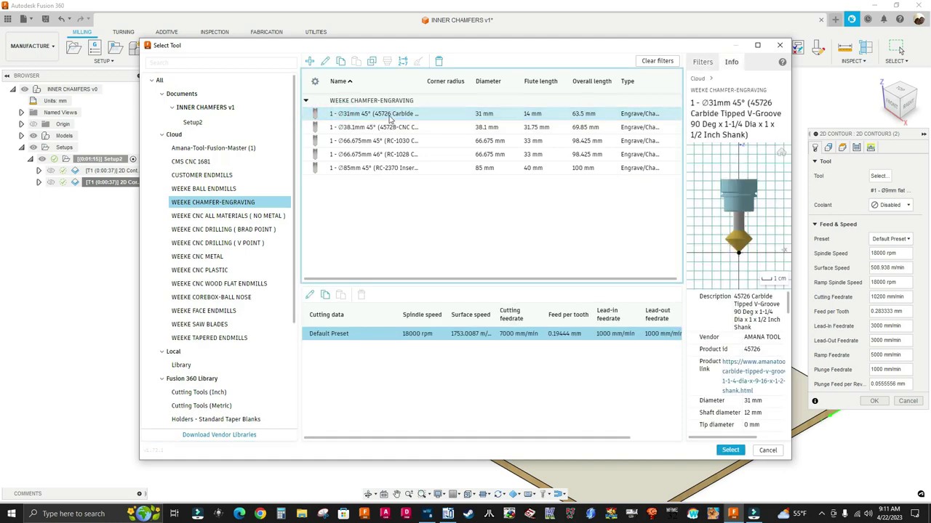
click(730, 450)
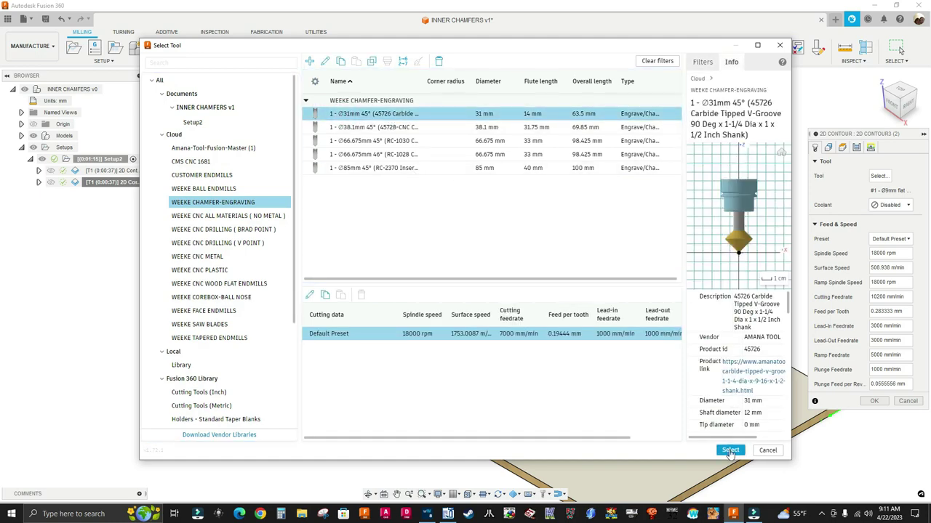
Step: Clear the duplicate's contour selection and reselect the lower edge loop of the rectangular opening
click(828, 148)
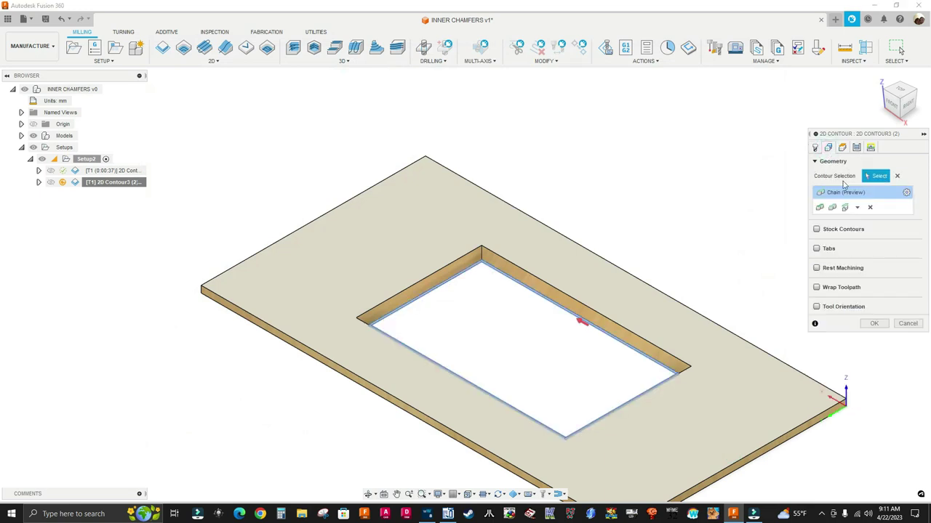
click(898, 178)
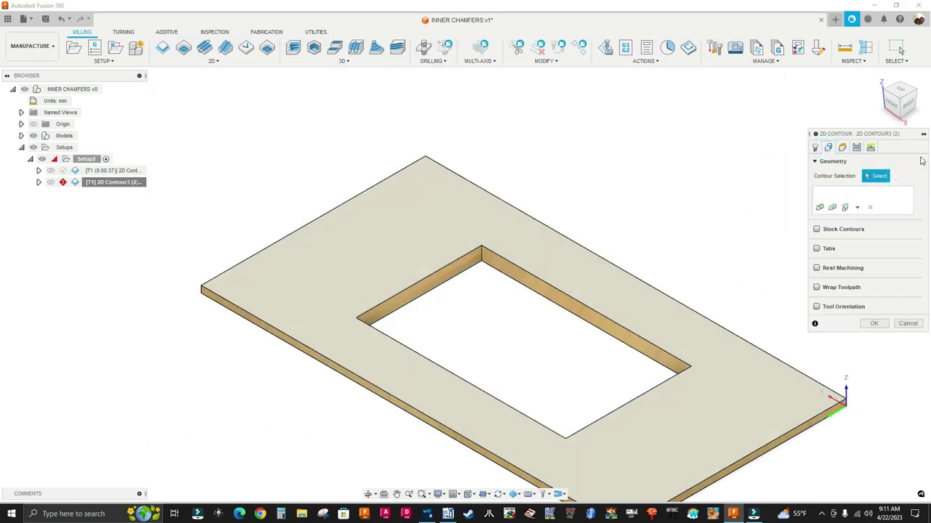
scroll(541, 306, up, 3)
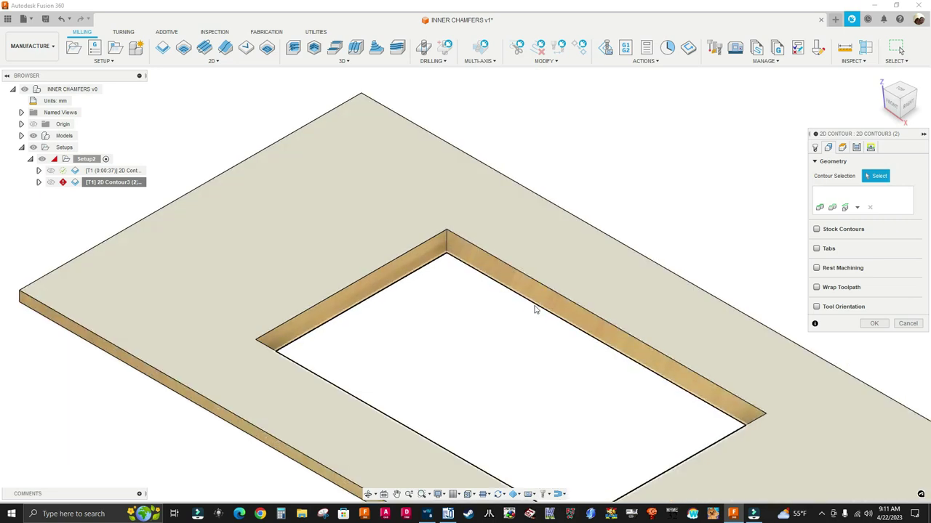
click(535, 308)
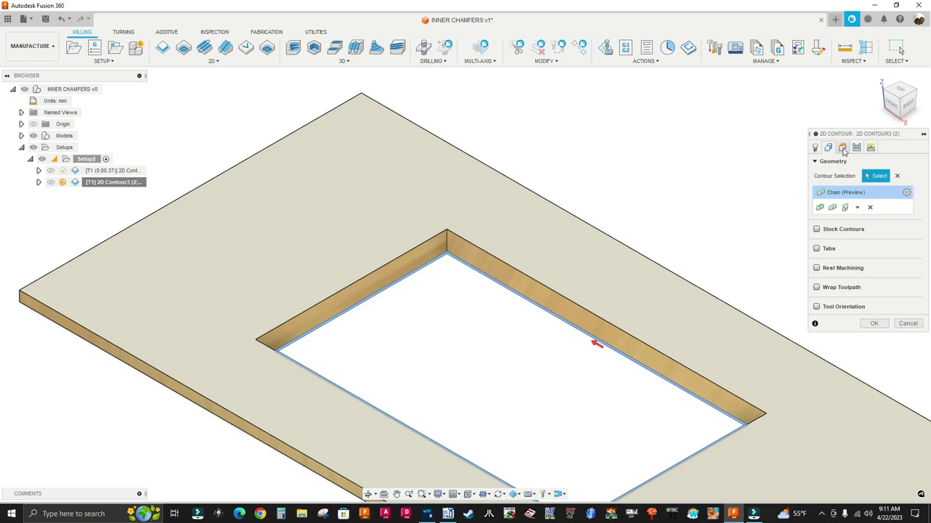
Step: Set the duplicated contour's bottom height offset to 0 mm from the selected contour
click(843, 148)
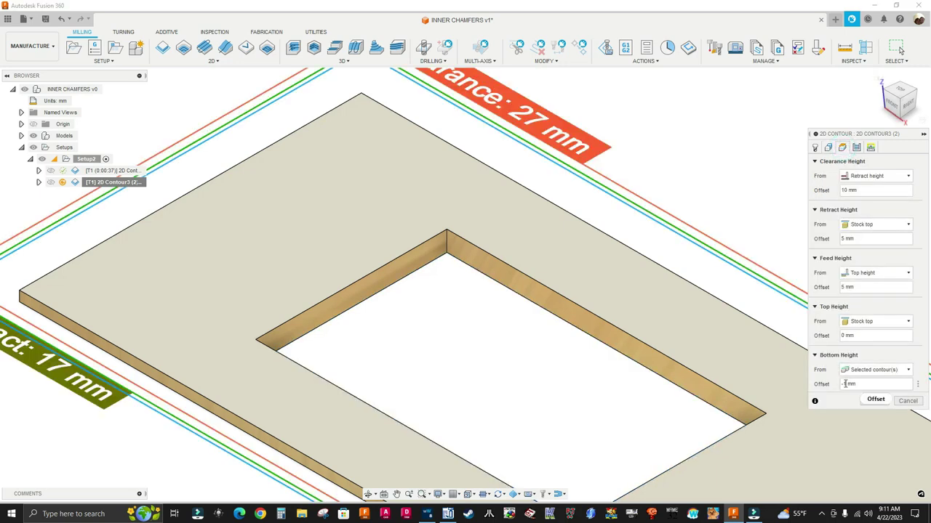
drag(850, 388, 790, 386)
text(0)
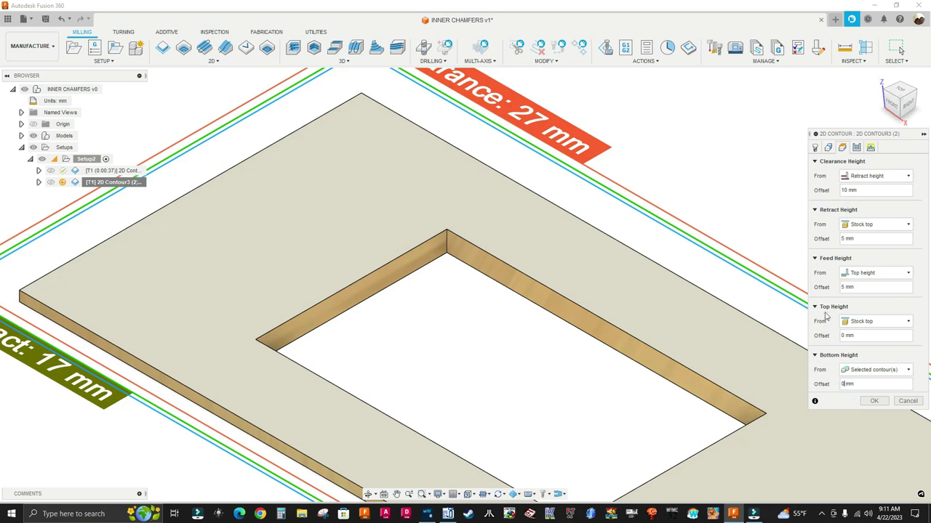
Step: Turn off the Chamfer option in the duplicated contour's passes settings
click(856, 148)
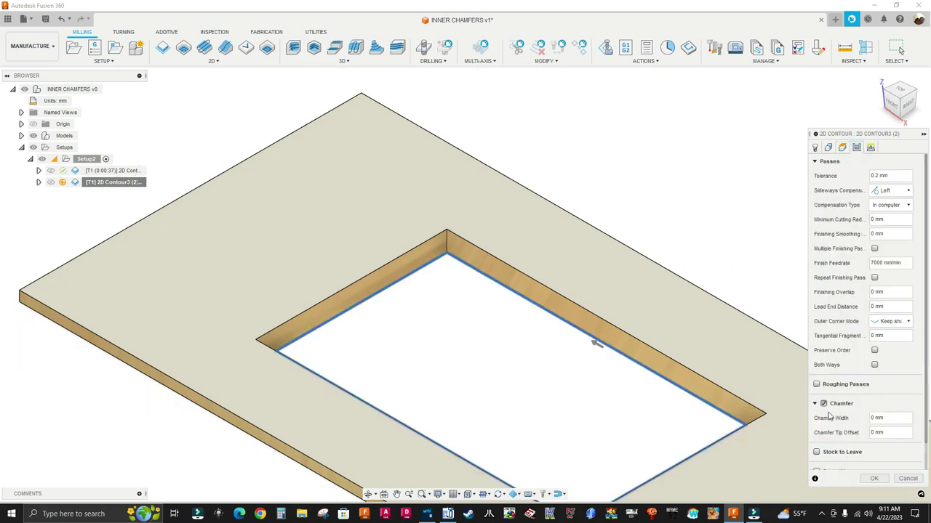
scroll(891, 367, down, 2)
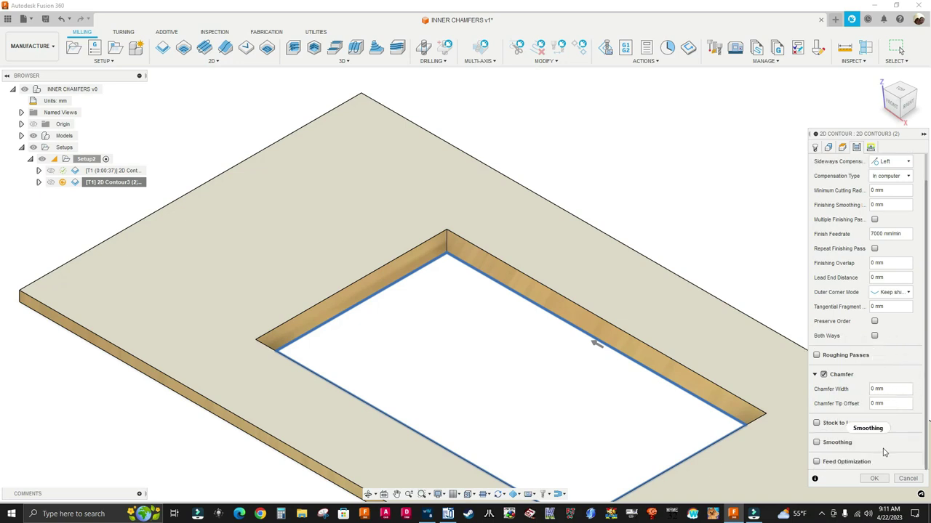
scroll(855, 437, up, 2)
scroll(884, 349, down, 2)
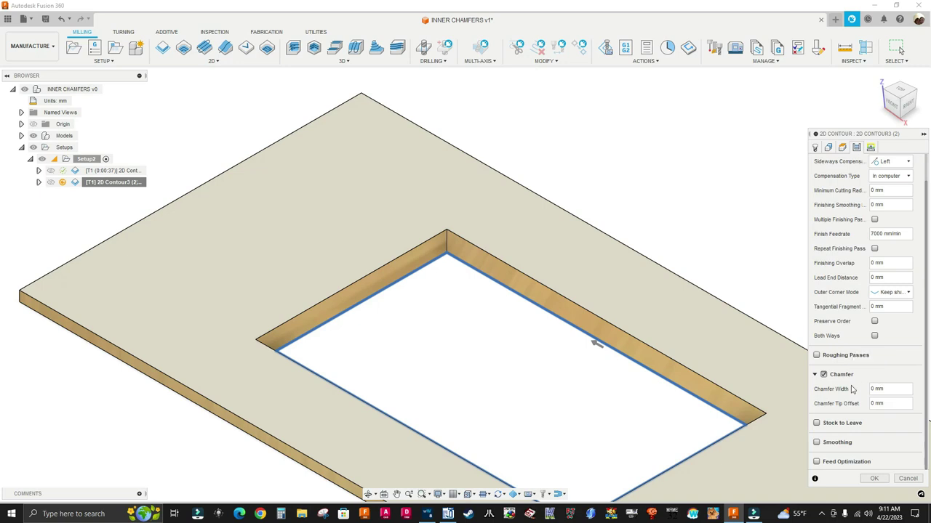
click(823, 375)
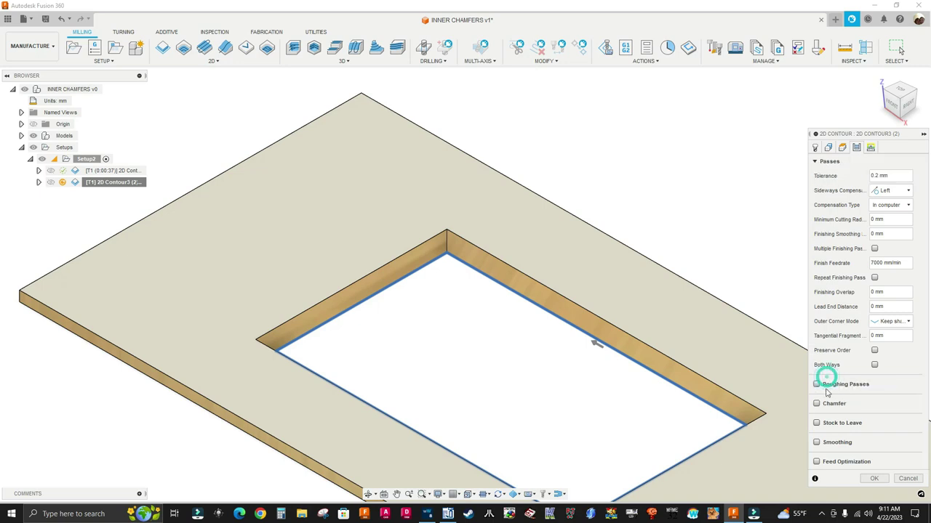
Step: Disable ramping for the duplicated contour and generate its toolpath
click(871, 148)
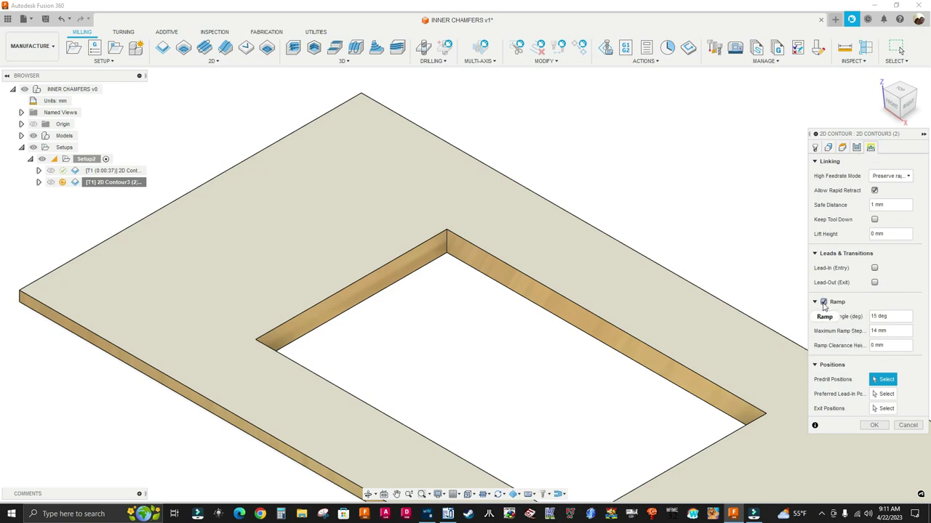
click(824, 302)
click(873, 384)
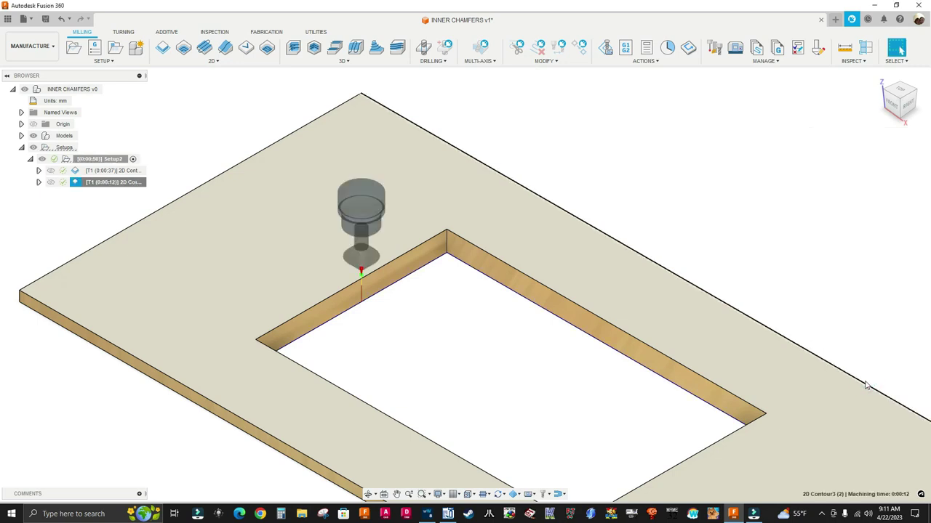
Step: Simulate the duplicated contour's toolpath on its own and exit the simulation
right_click(114, 182)
click(141, 251)
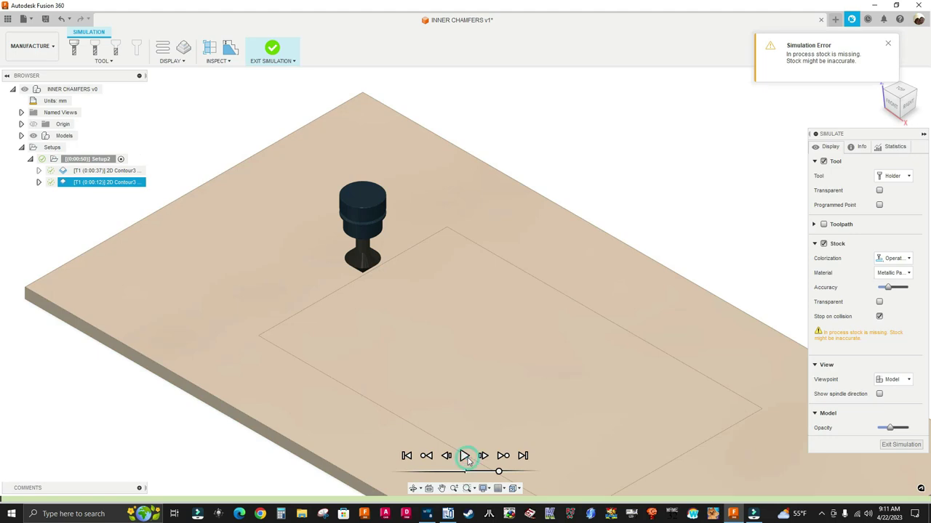
click(901, 445)
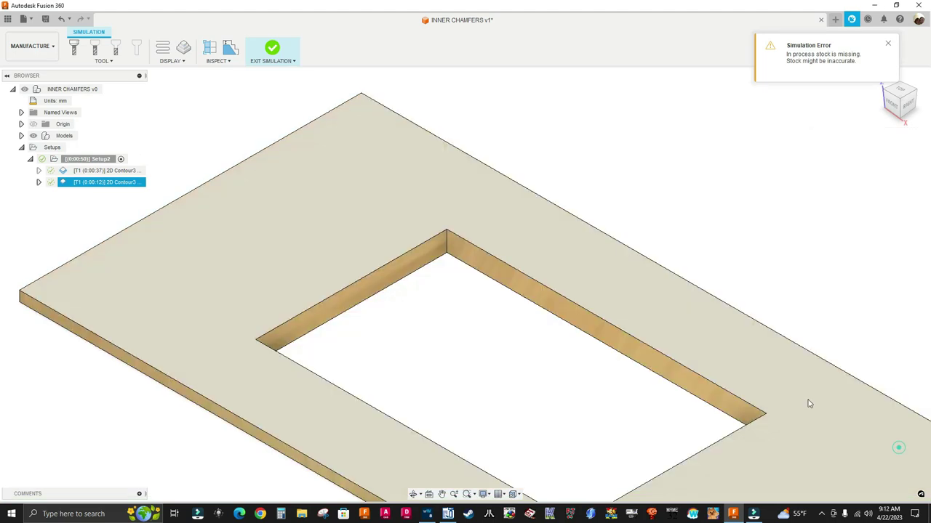
Step: Simulate the complete setup with both contour toolpaths, playing the stock cutting through to the end
click(108, 159)
right_click(109, 160)
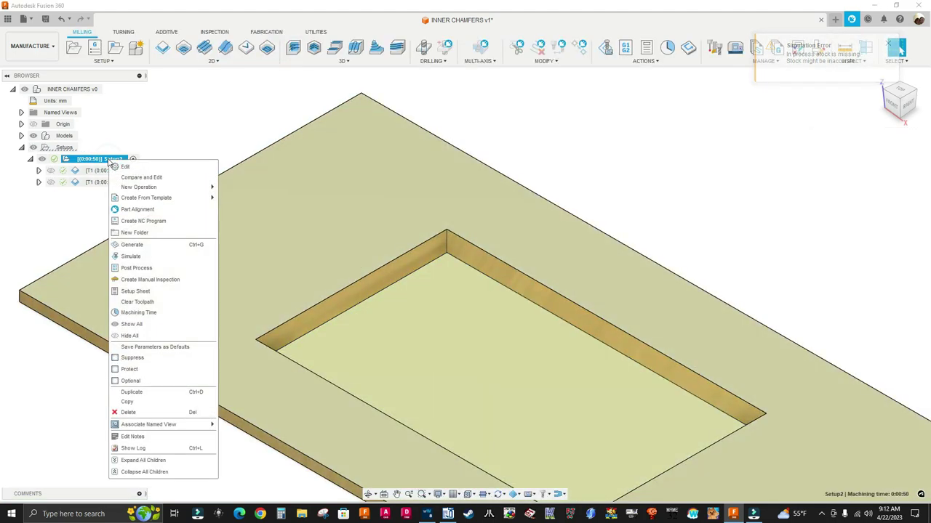
click(142, 258)
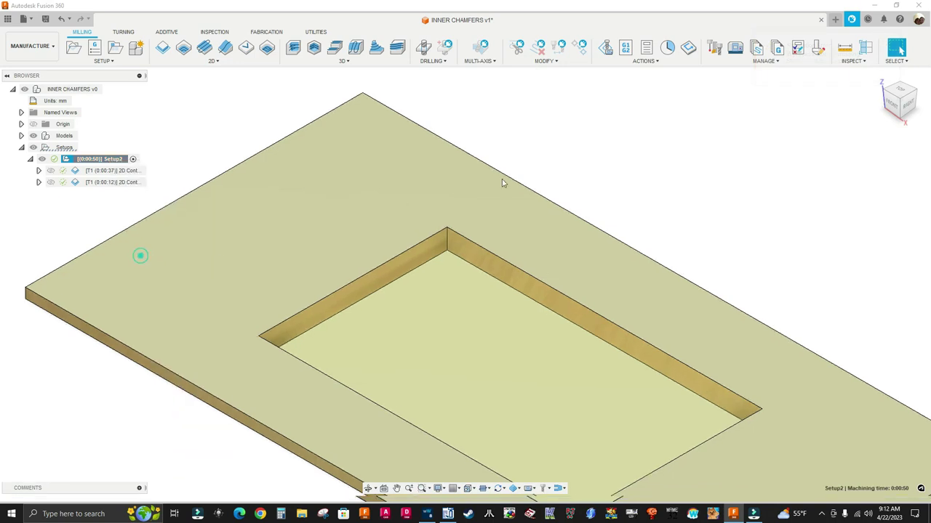
click(464, 456)
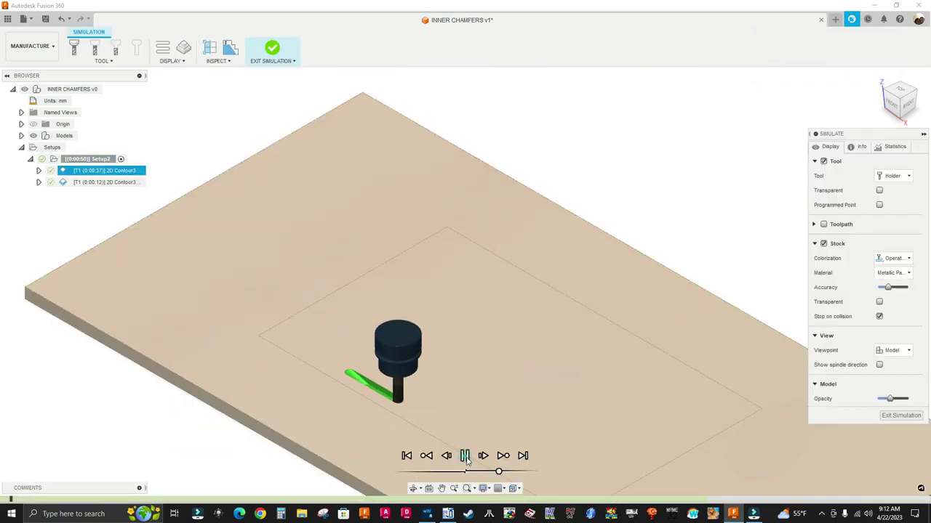
scroll(405, 374, up, 4)
scroll(405, 373, down, 3)
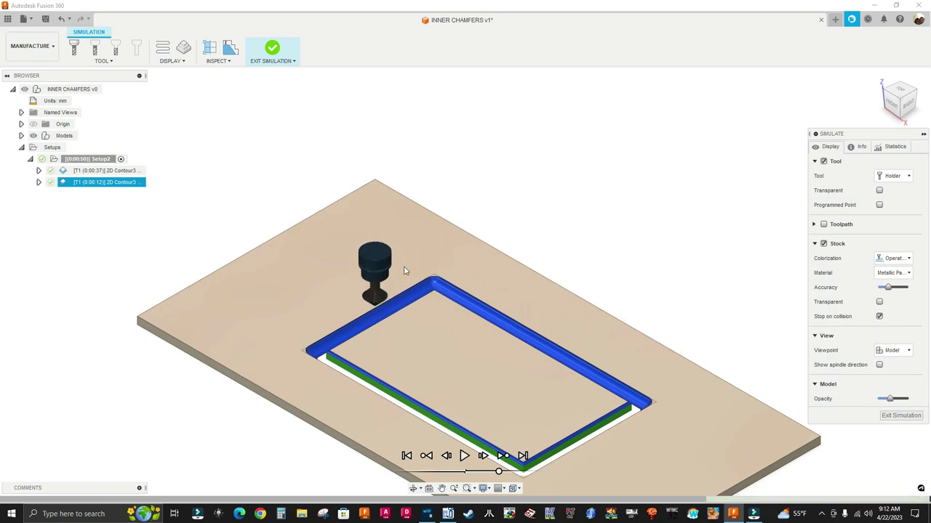
scroll(428, 289, up, 8)
scroll(486, 281, down, 6)
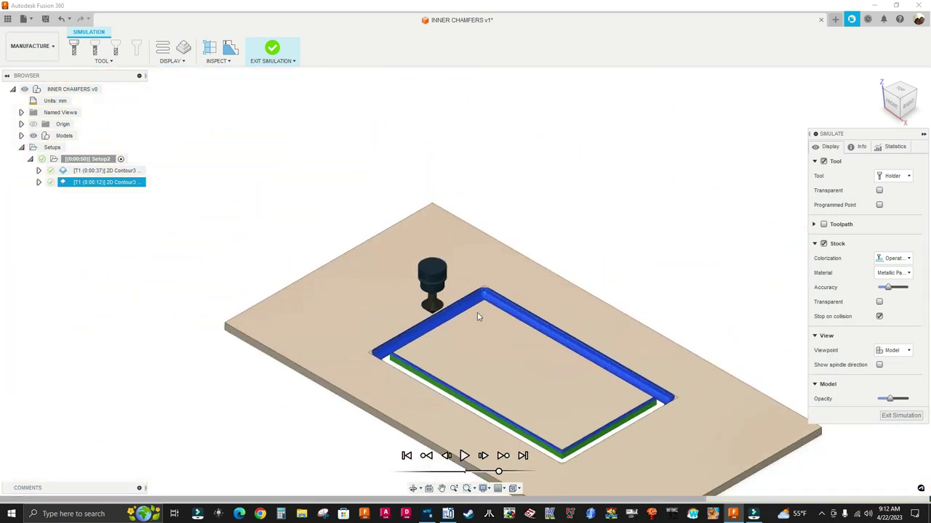
Step: Examine the simulated cut around the opening's edges and inner corners from above and at an angle, and exit the simulation
click(901, 90)
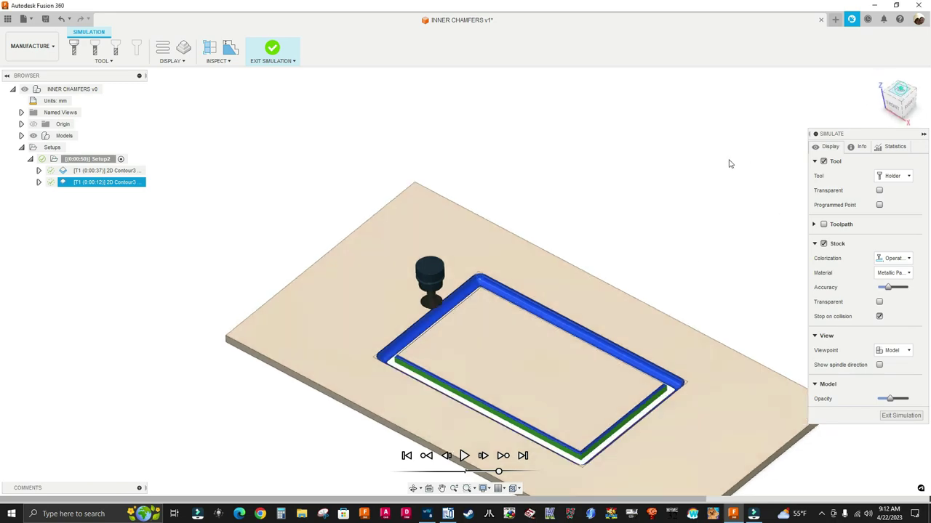
scroll(683, 219, up, 5)
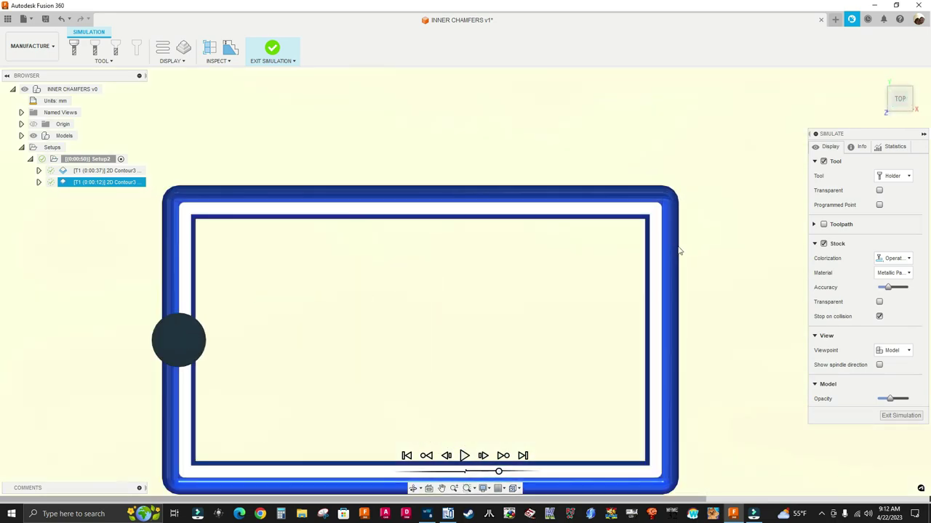
shift+middle_drag(691, 237, 698, 224)
scroll(610, 250, up, 5)
shift+middle_drag(609, 249, 374, 266)
scroll(634, 269, down, 5)
scroll(373, 266, down, 5)
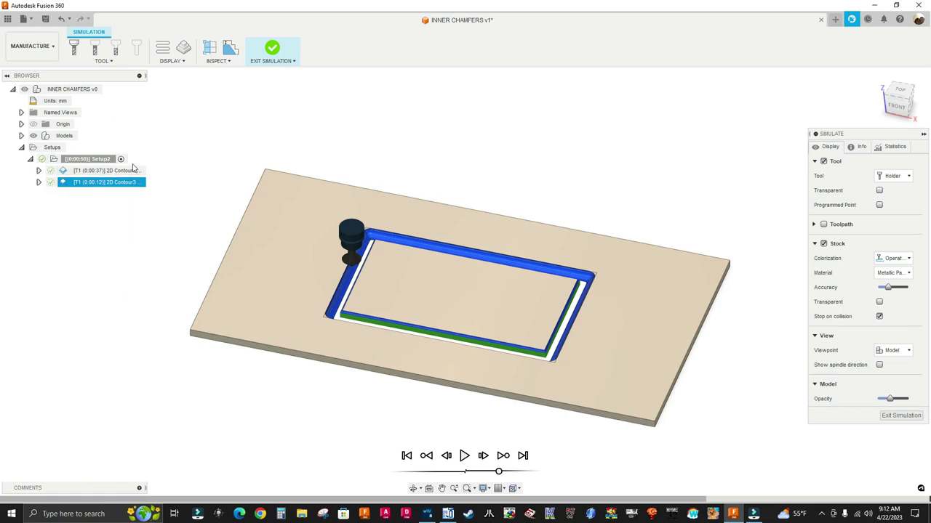
scroll(347, 230, up, 2)
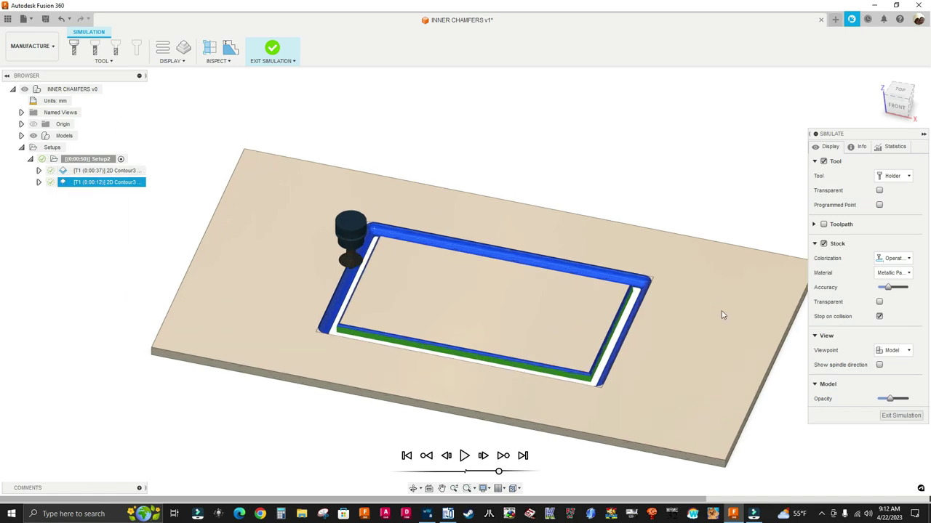
click(891, 418)
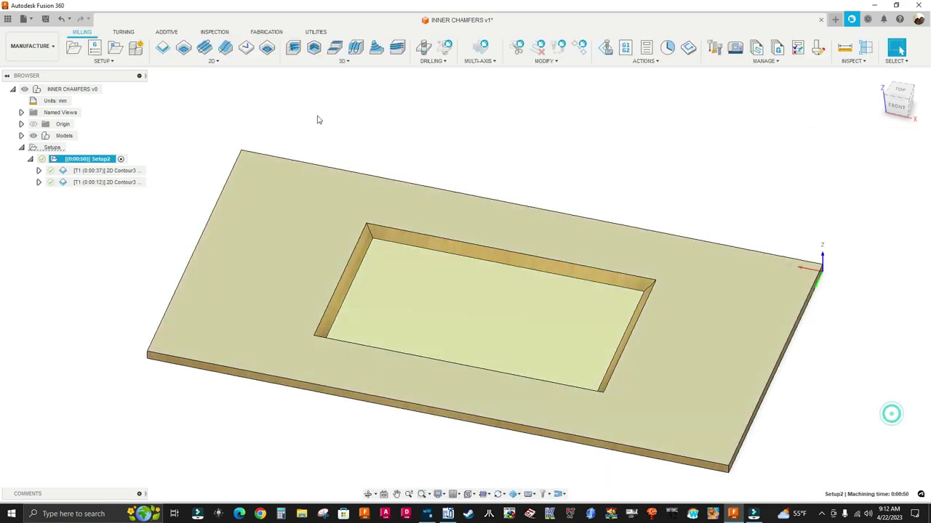
Step: Create a derived 2D milling Trace operation from the duplicated contour and clear its inherited curve selection
click(876, 80)
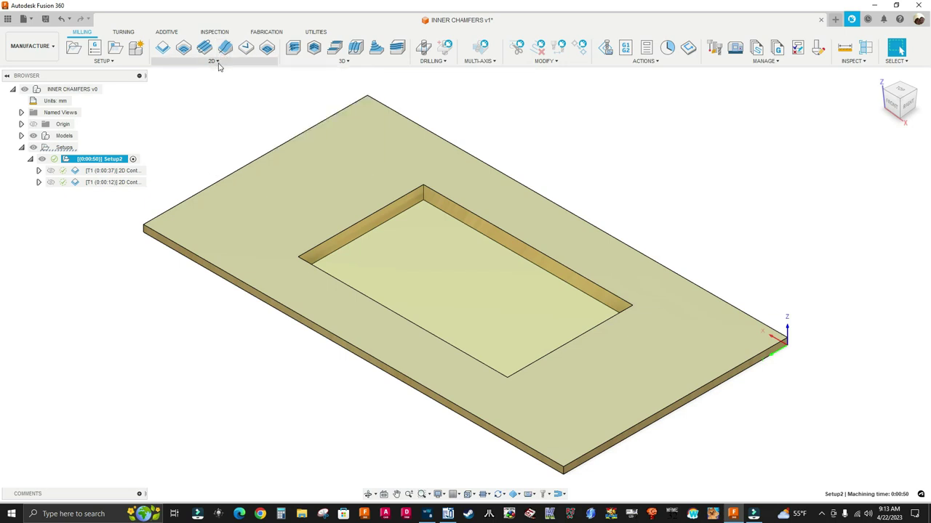
click(102, 184)
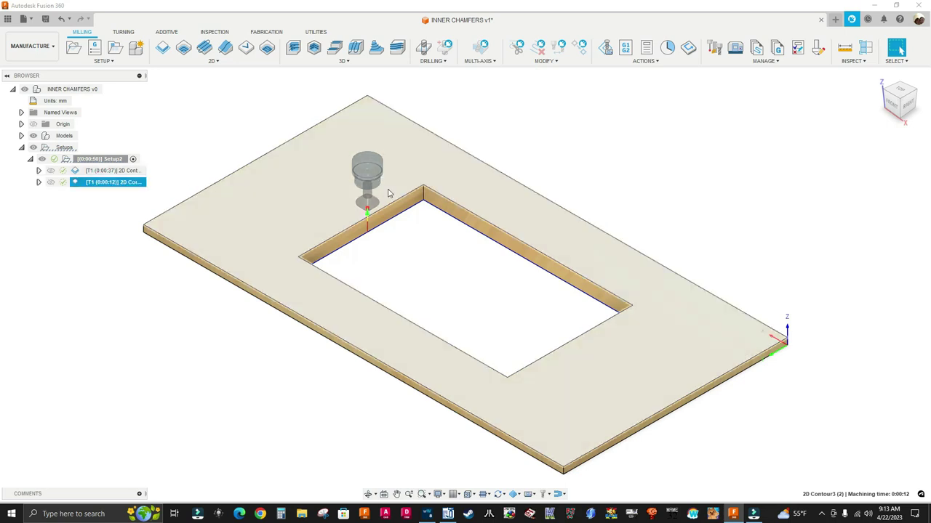
right_click(110, 184)
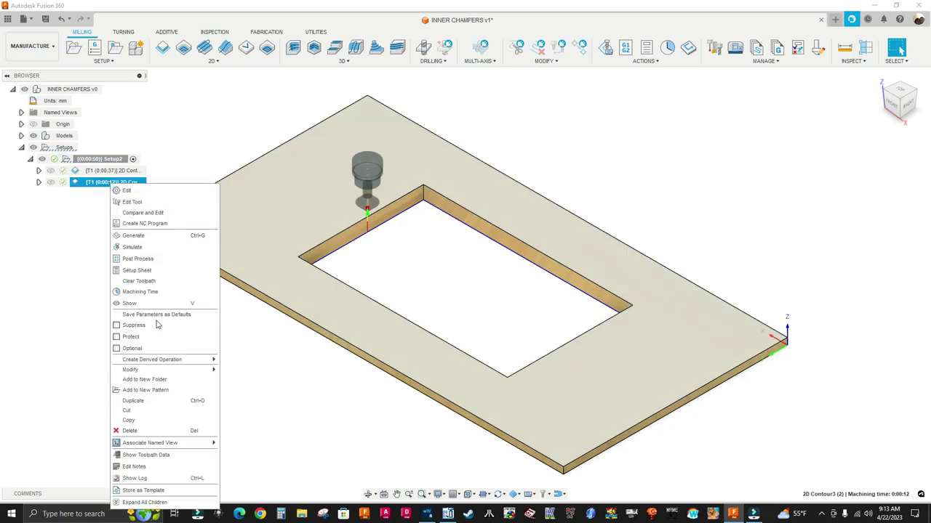
mouse_move(154, 364)
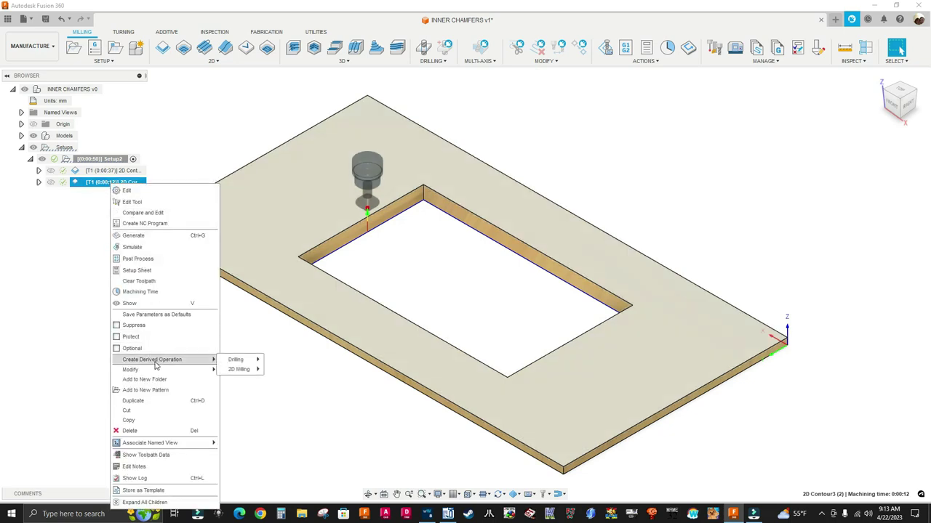
mouse_move(243, 370)
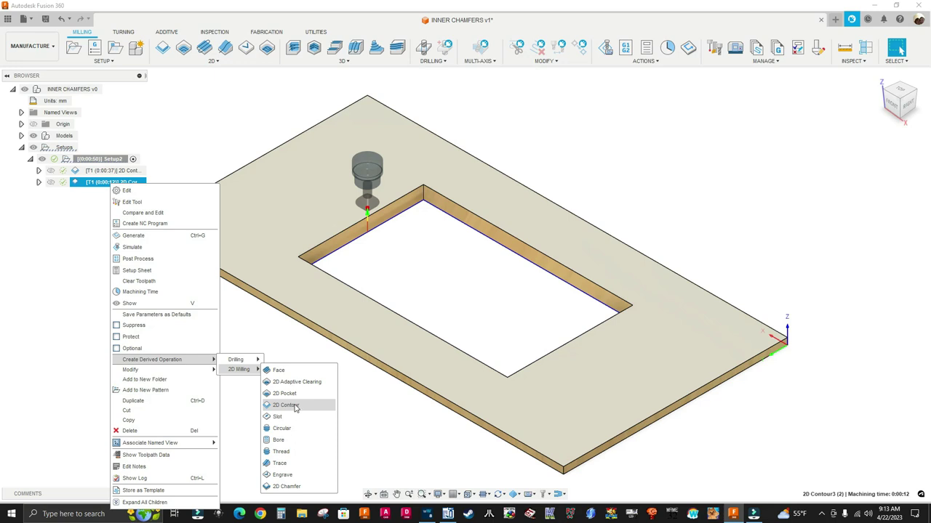
click(279, 463)
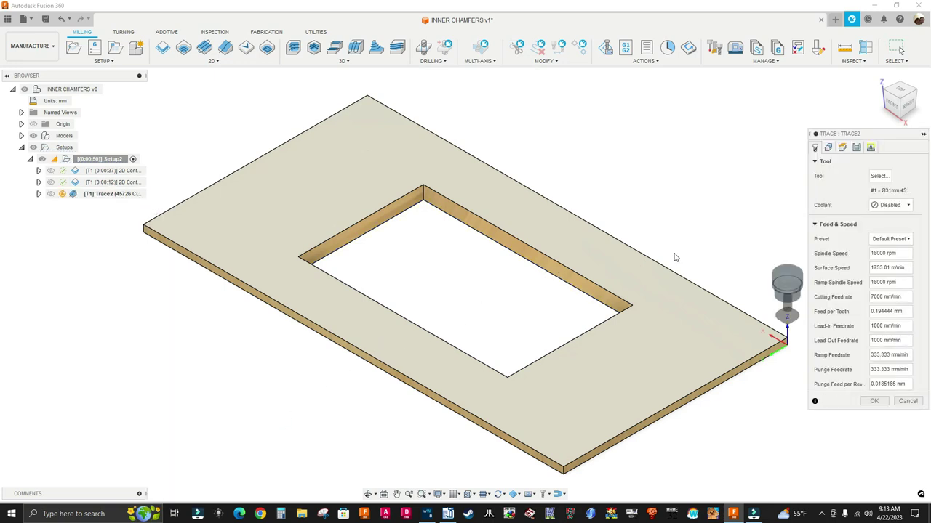
click(828, 149)
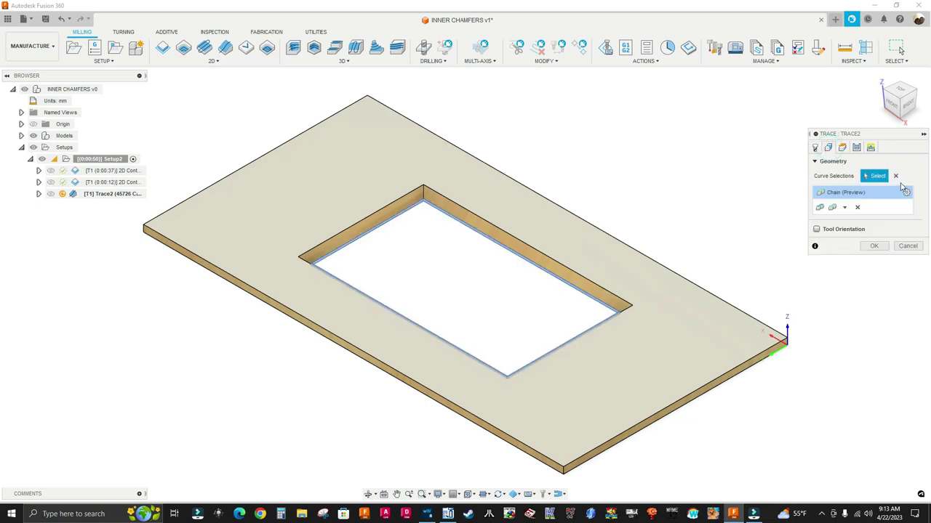
click(896, 176)
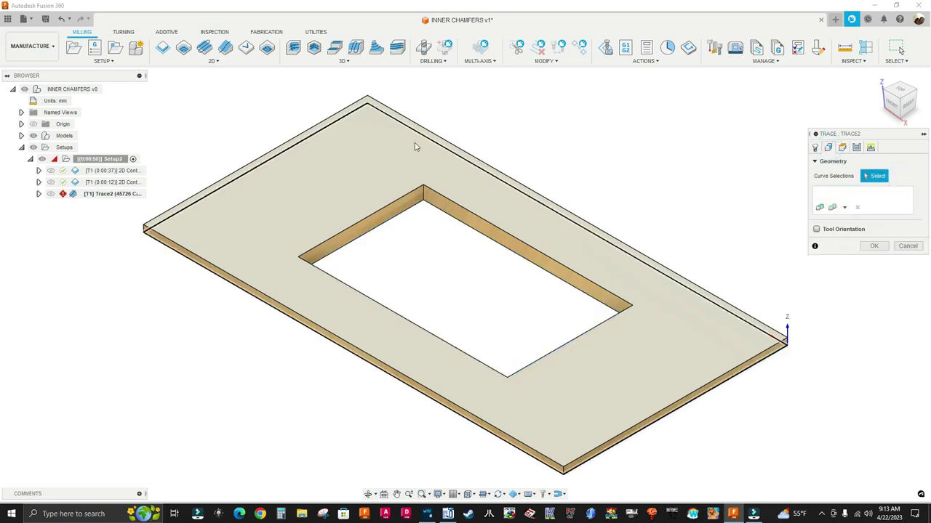
scroll(415, 162, up, 3)
scroll(434, 215, up, 4)
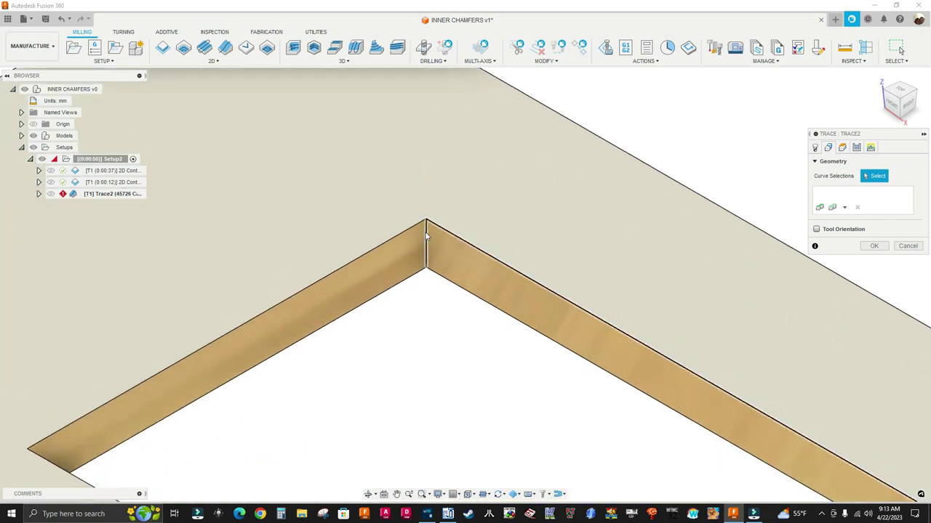
scroll(427, 244, up, 4)
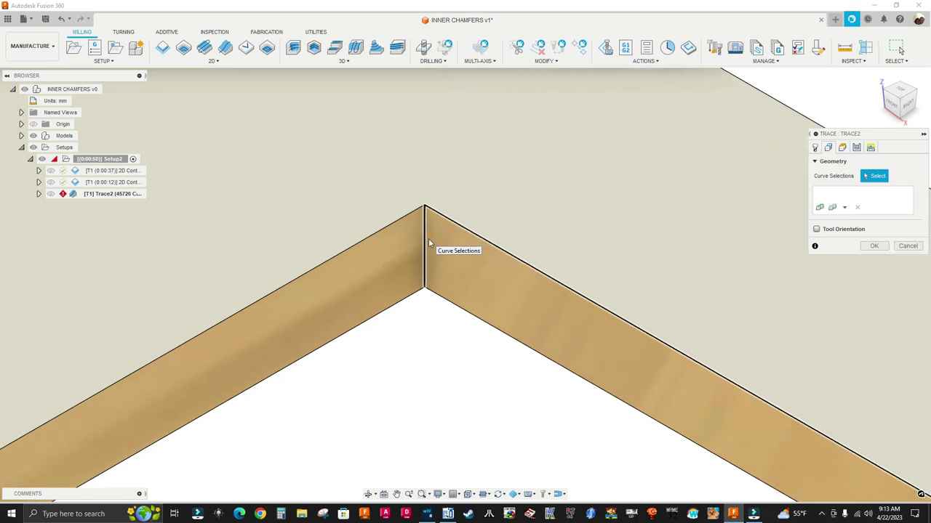
scroll(423, 241, down, 8)
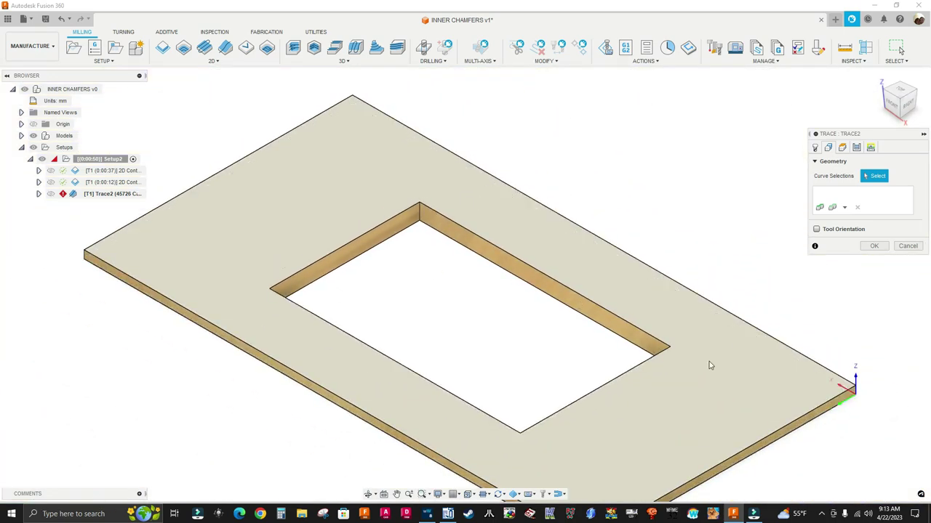
scroll(444, 218, up, 2)
scroll(425, 207, down, 2)
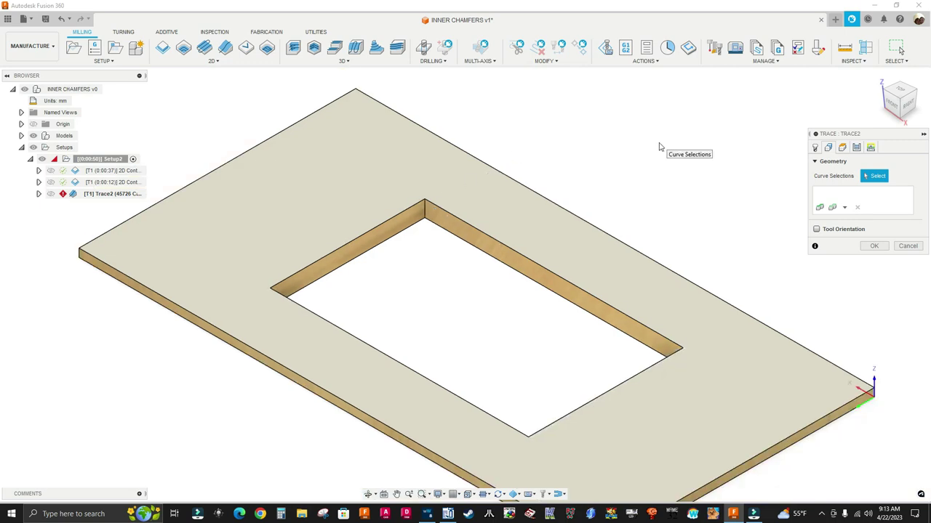
scroll(418, 189, up, 5)
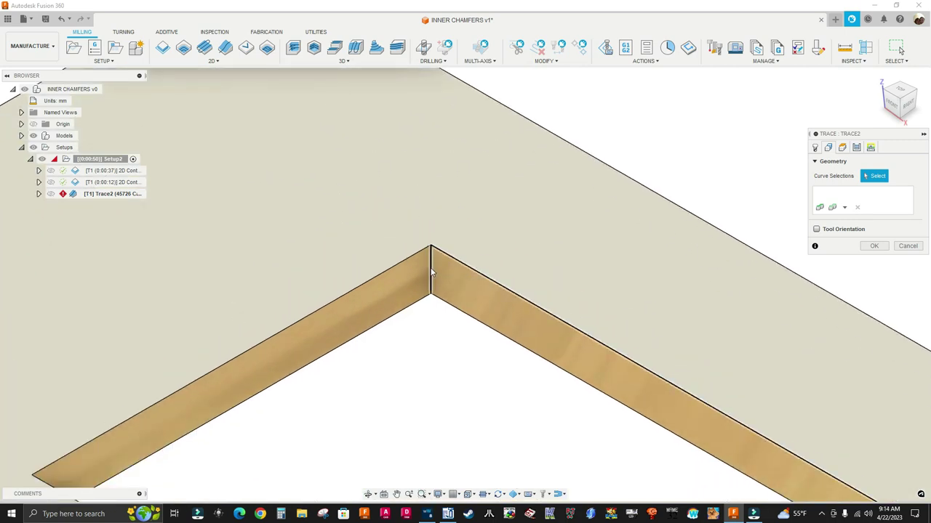
click(431, 273)
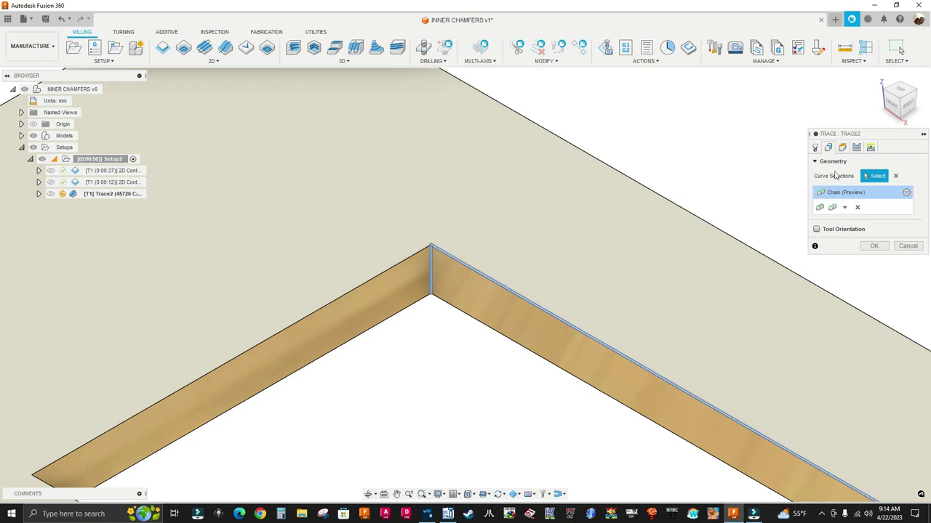
click(895, 176)
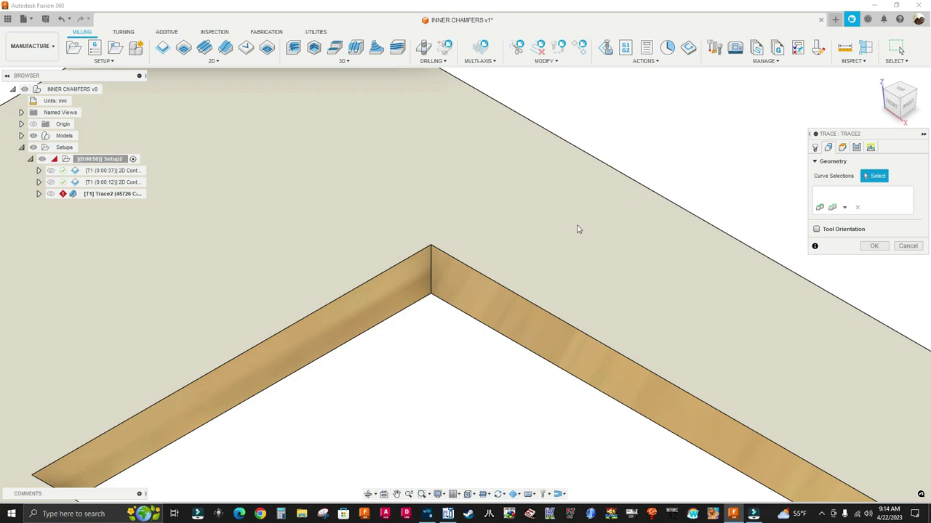
Step: Select the sloped edge at the opening's back corner and the adjoining short lower edge as separate trace chains
scroll(727, 194, down, 3)
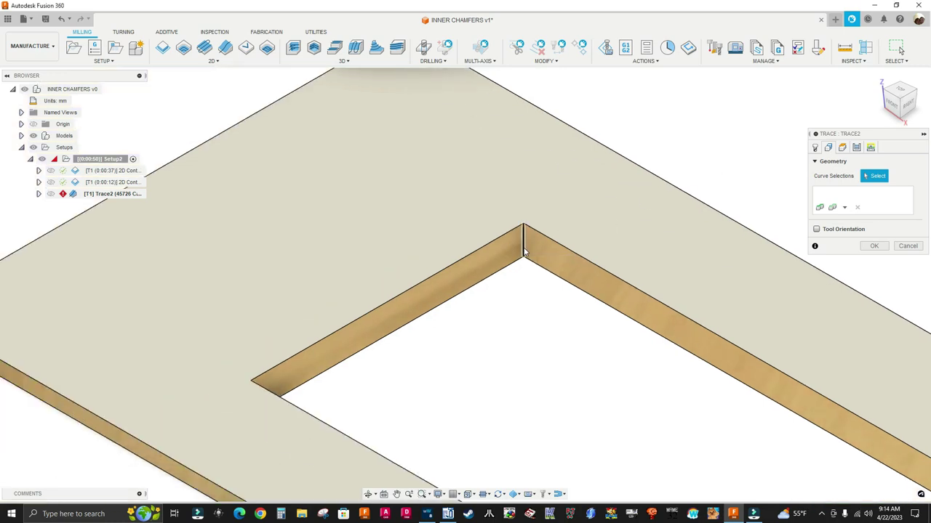
click(523, 246)
scroll(526, 279, down, 1)
scroll(526, 279, down, 1)
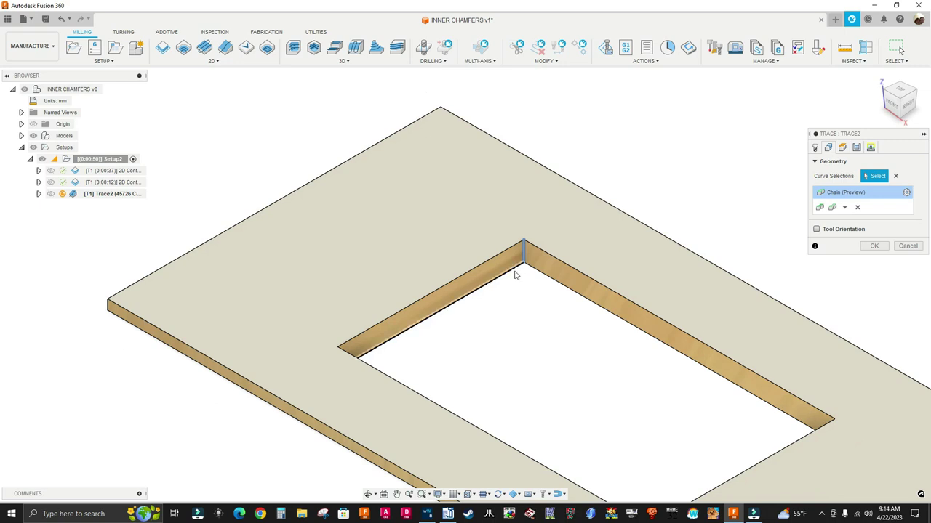
click(501, 293)
Step: Add the second corner's sloped edge and the adjoining long lower edge of the opening to the trace chains
scroll(500, 298, down, 1)
mouse_move(501, 302)
shift+middle_down()
mouse_move(499, 312)
mouse_move(458, 312)
mouse_move(490, 313)
shift+middle_up()
scroll(548, 298, up, 3)
scroll(553, 287, up, 2)
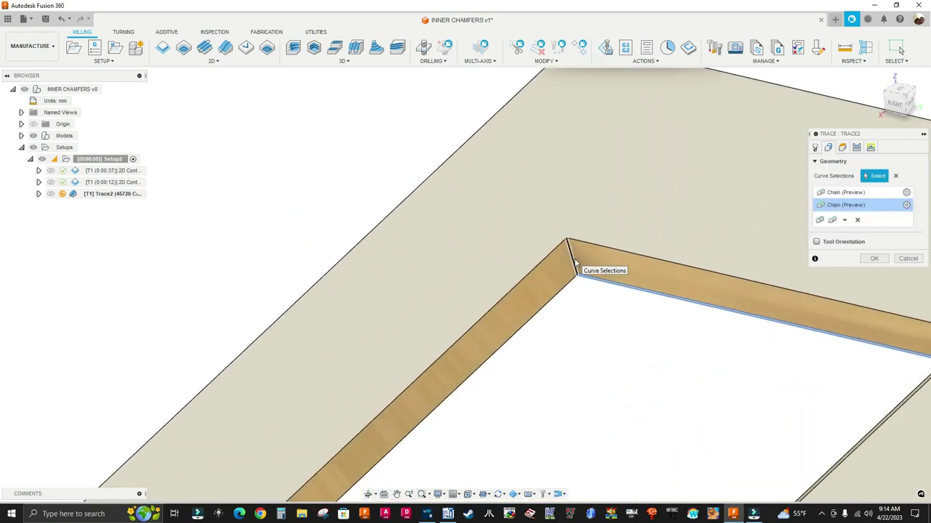
click(573, 260)
Step: Add the sloped edges of the opening's third and fourth corners and the lower edge between them to the trace chains
scroll(567, 294, down, 5)
mouse_move(559, 351)
shift+middle_down()
mouse_move(495, 353)
mouse_move(499, 327)
shift+middle_up()
scroll(494, 325, up, 5)
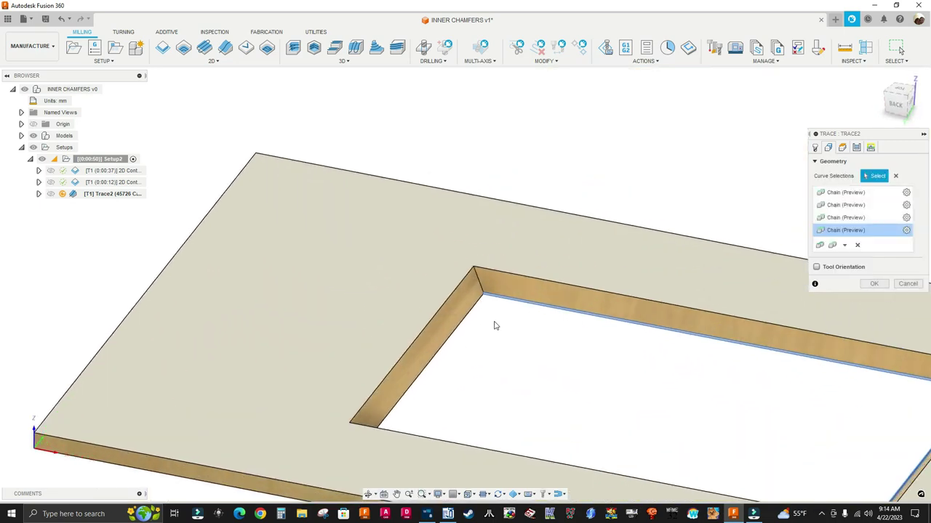
scroll(487, 312, up, 2)
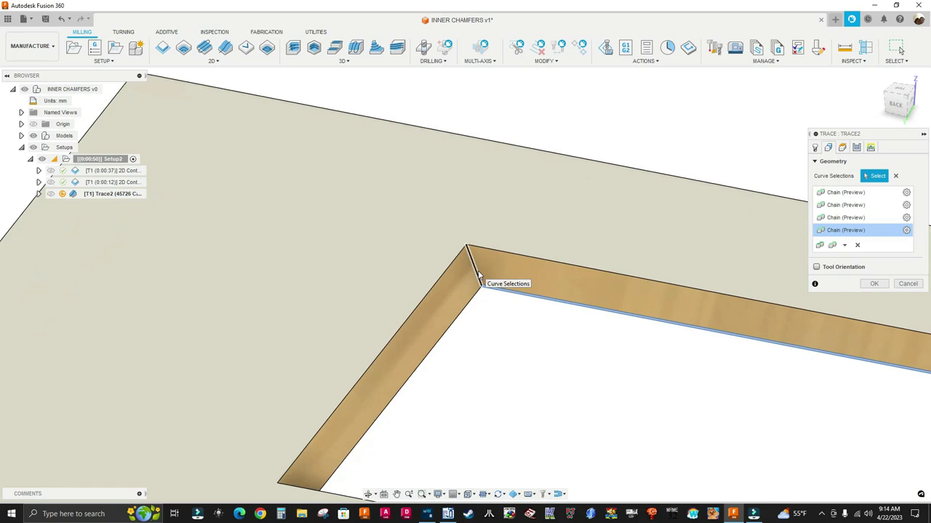
click(477, 274)
scroll(501, 320, down, 5)
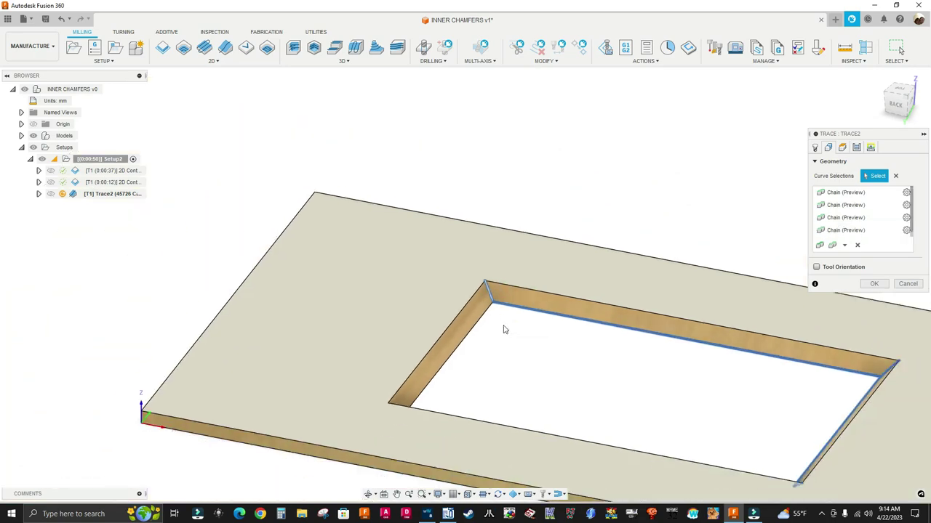
shift+middle_drag(511, 344, 457, 346)
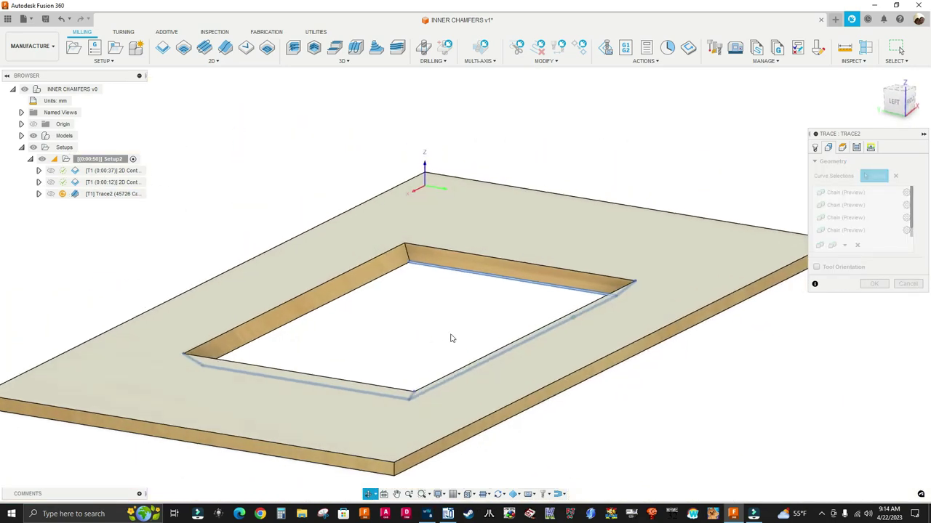
scroll(407, 266, up, 5)
click(413, 249)
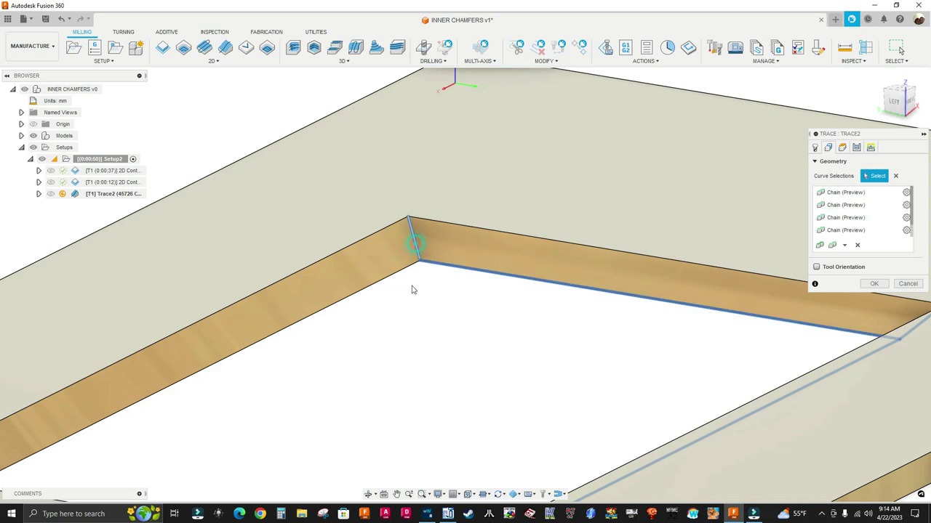
Step: Turn off multiple depths for the trace operation, keep its linking settings and generate the toolpath
scroll(414, 289, down, 4)
shift+middle_drag(414, 288, 359, 312)
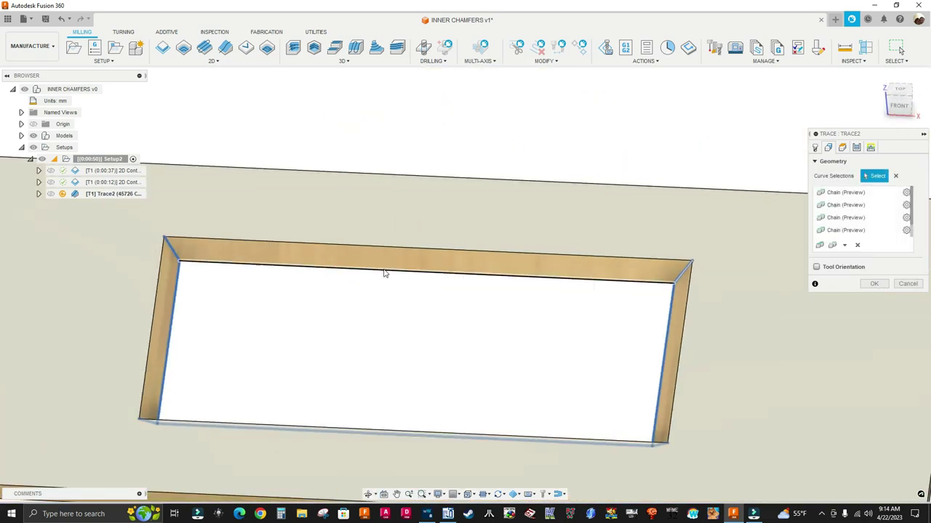
scroll(375, 285, down, 4)
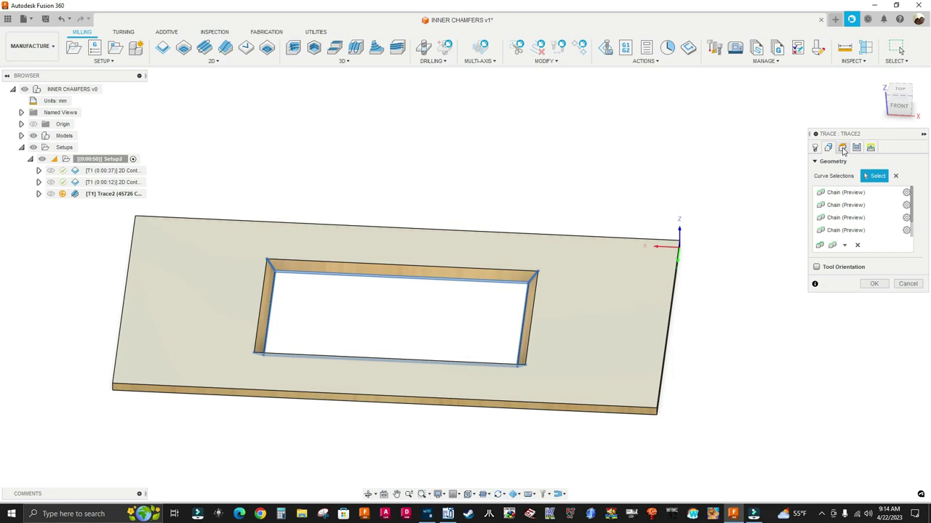
click(843, 148)
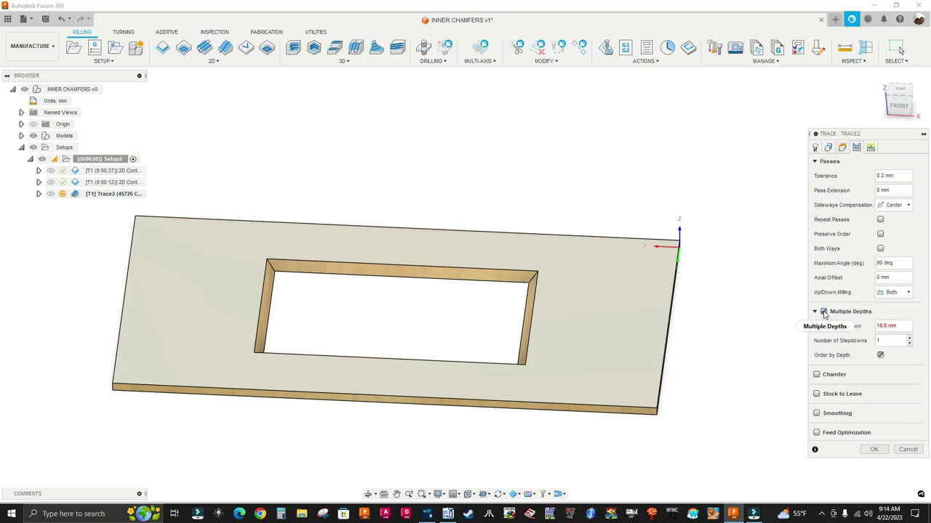
click(824, 312)
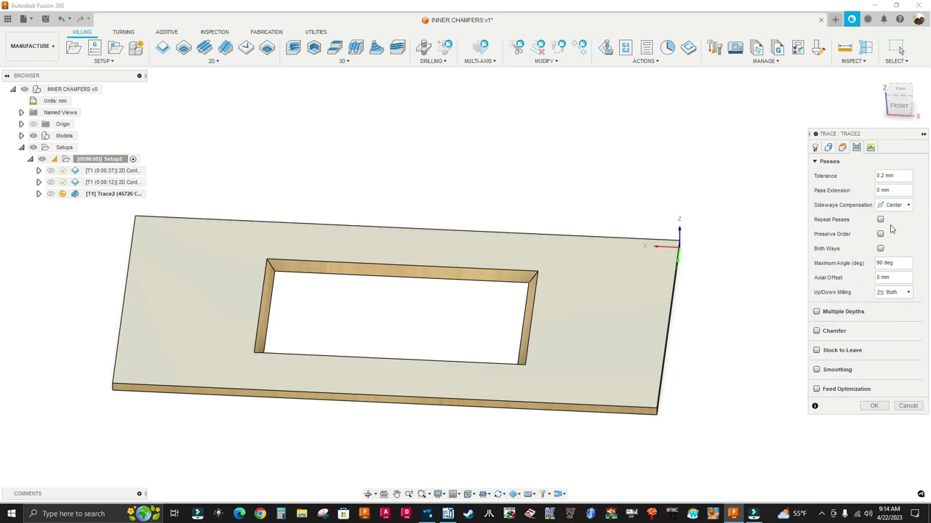
click(870, 148)
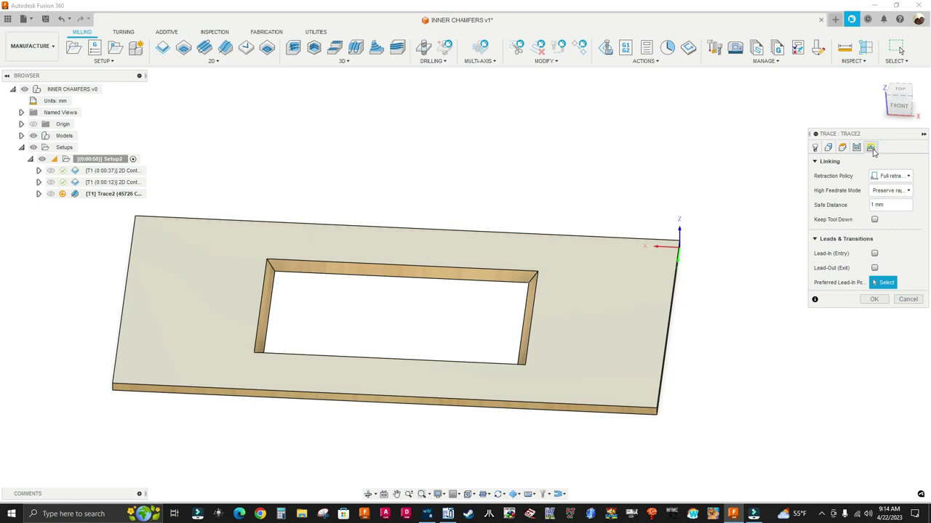
click(874, 300)
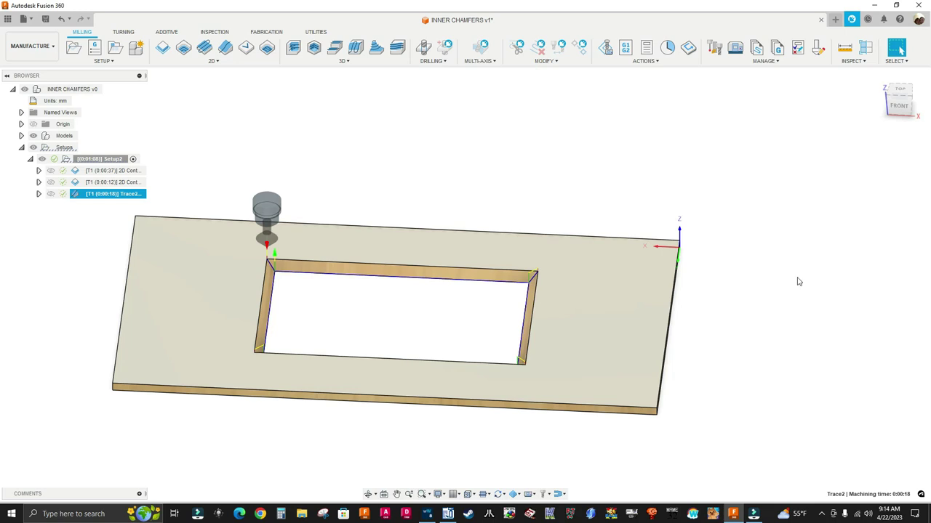
Step: Move the trace operation ahead of the V-groove 2D contour and preview each toolpath in the new order
scroll(232, 218, up, 2)
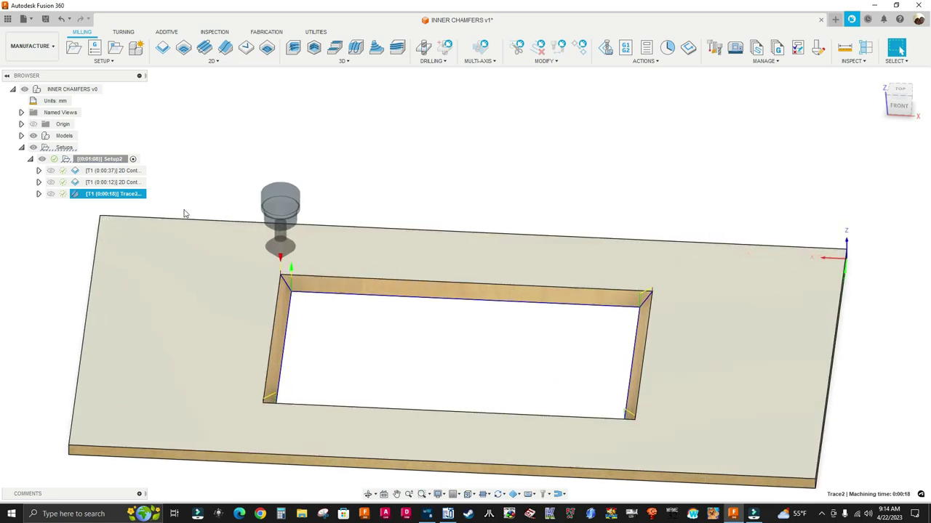
click(125, 182)
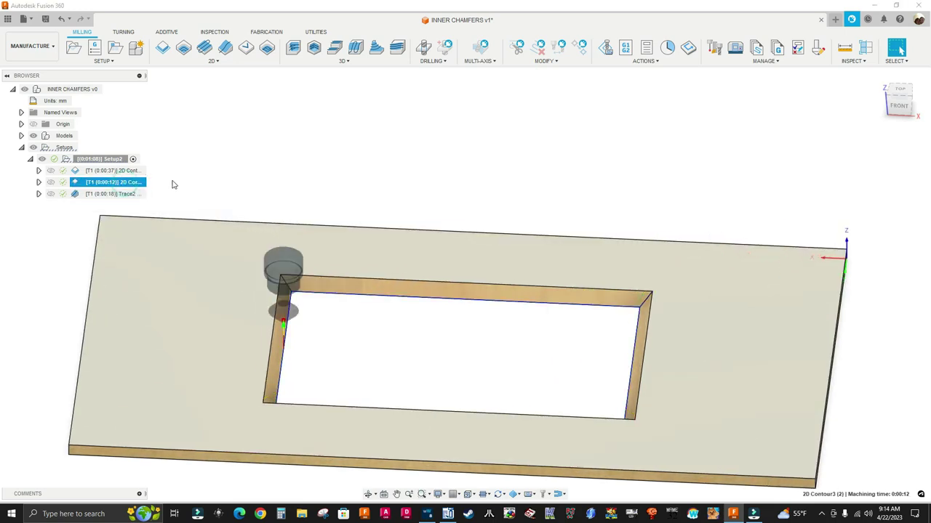
click(118, 195)
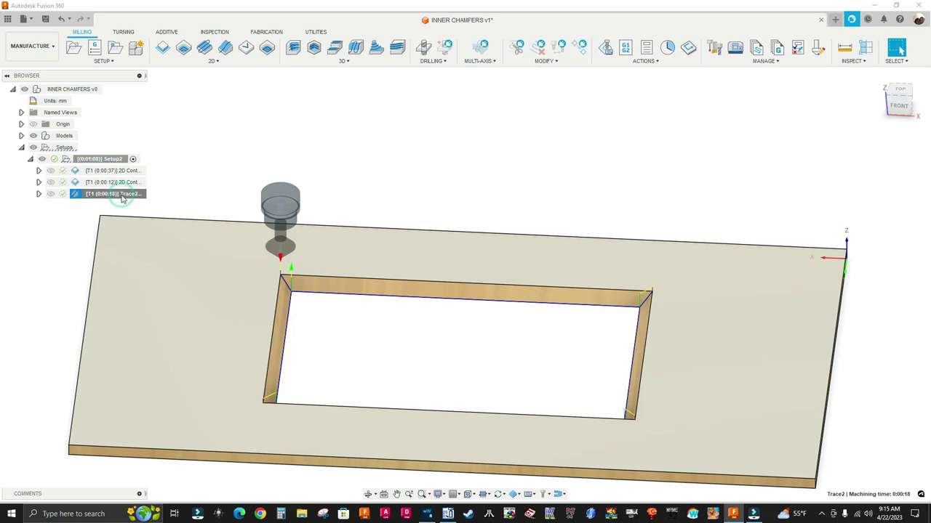
drag(122, 195, 128, 182)
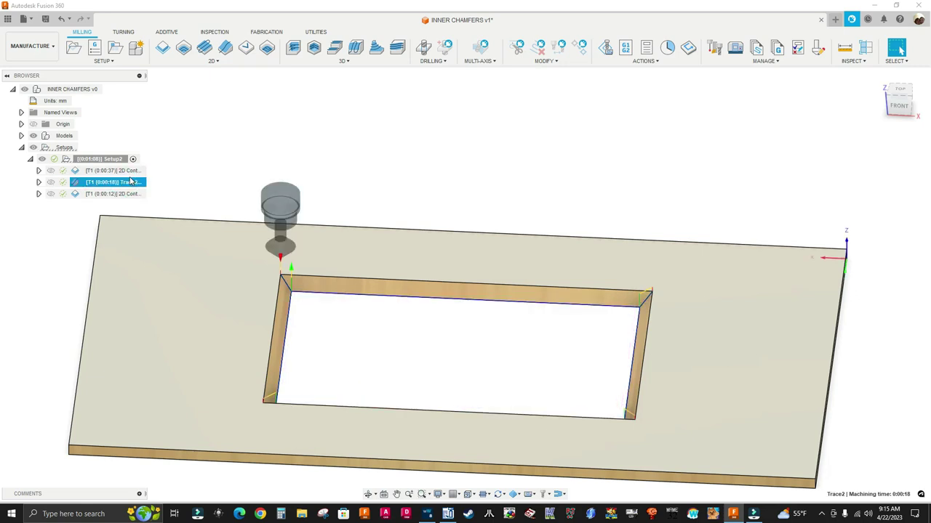
click(128, 172)
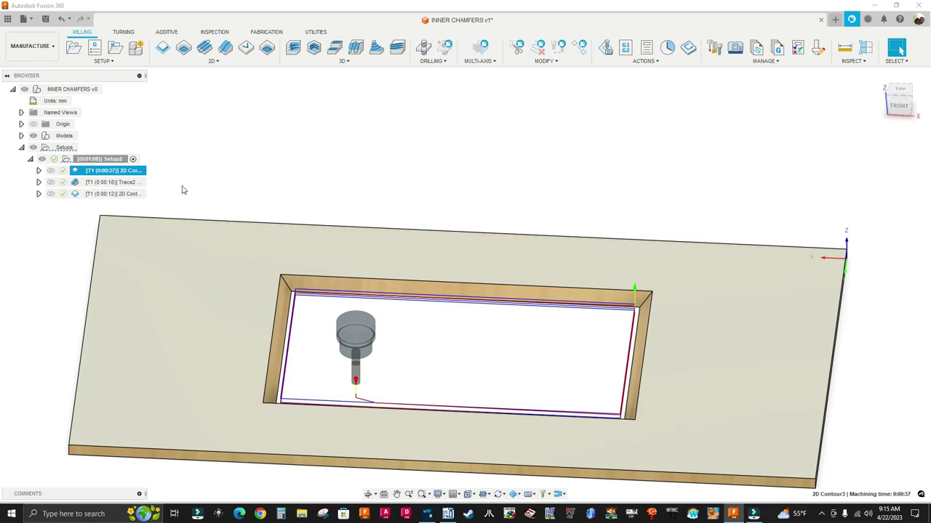
click(121, 183)
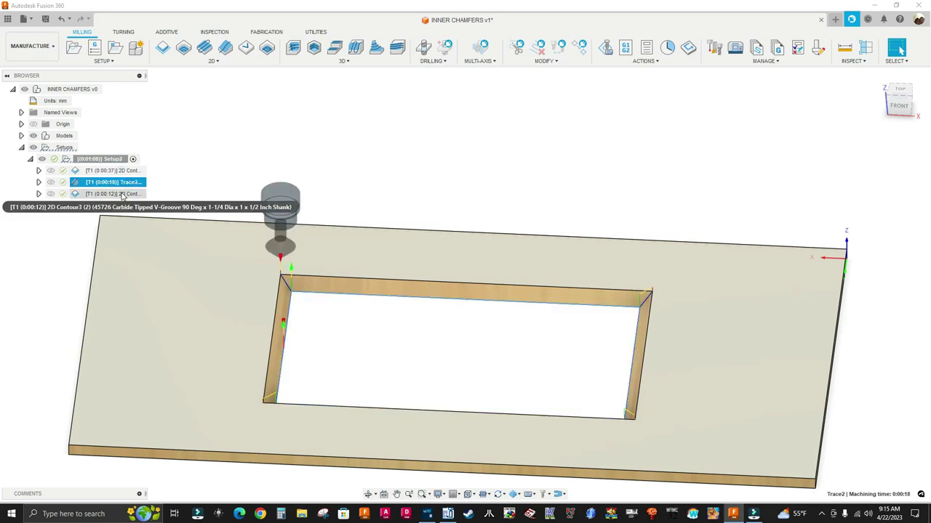
click(109, 195)
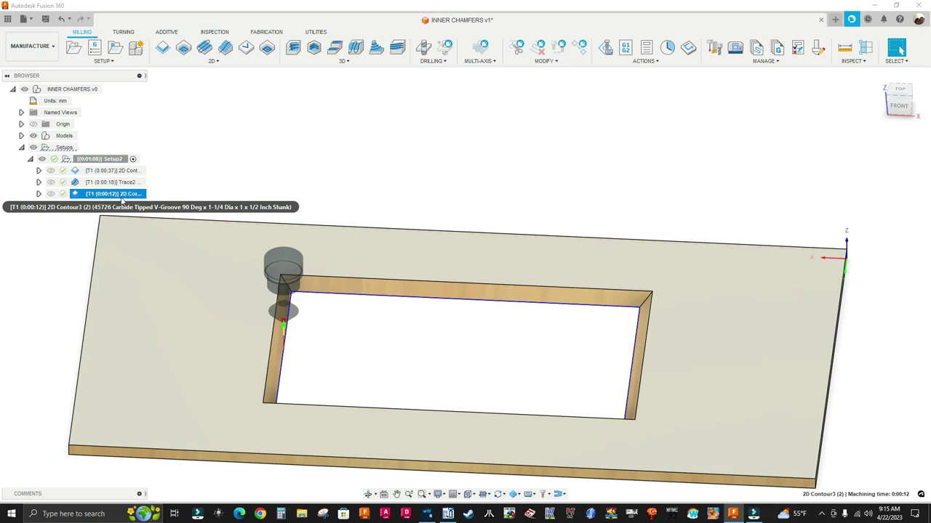
Step: Simulate the first 2D contour and the trace operation together and play the simulation
click(126, 170)
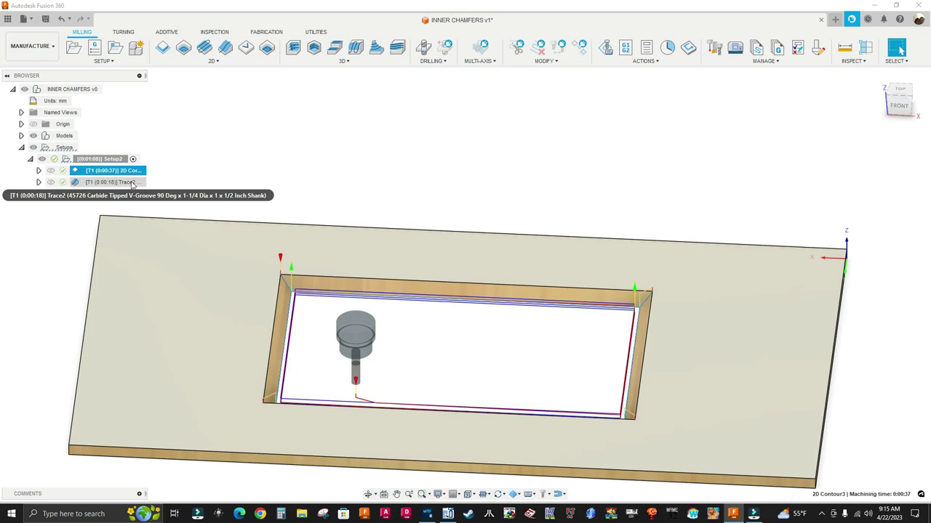
ctrl+click(128, 182)
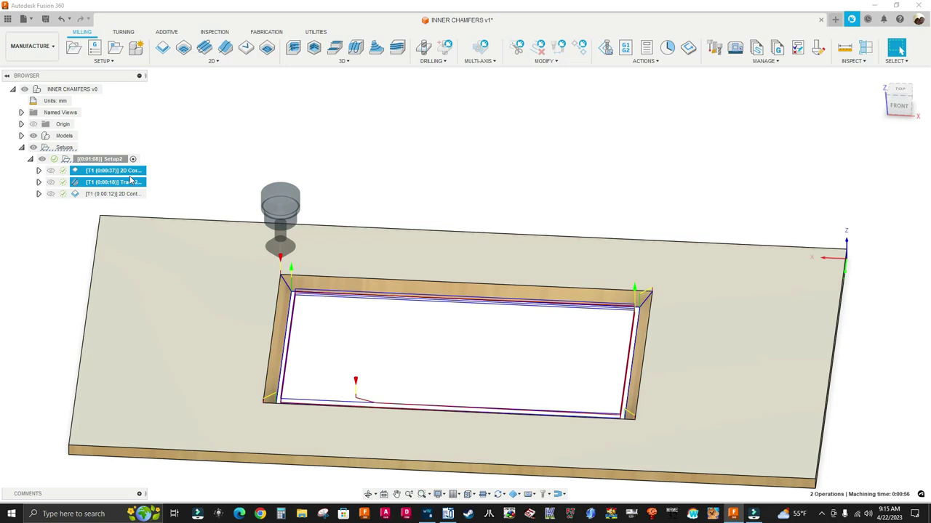
right_click(136, 184)
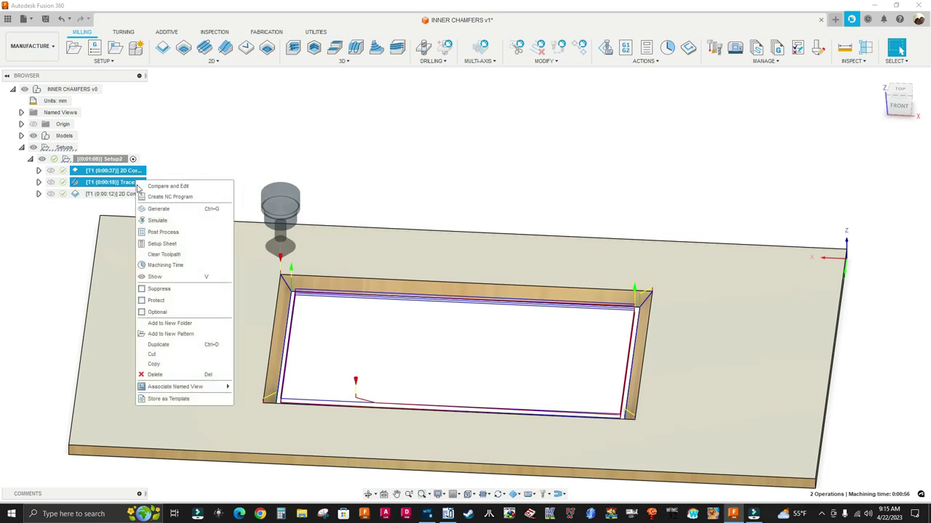
click(157, 221)
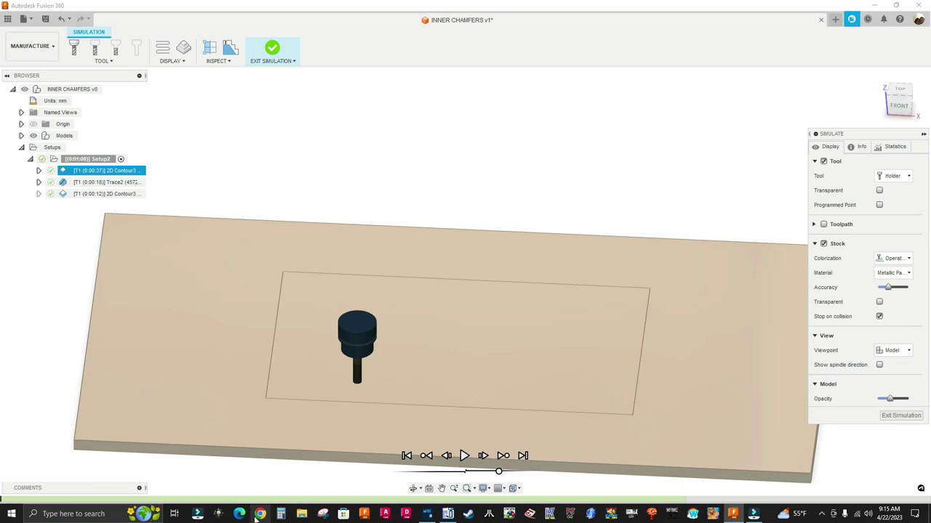
click(465, 456)
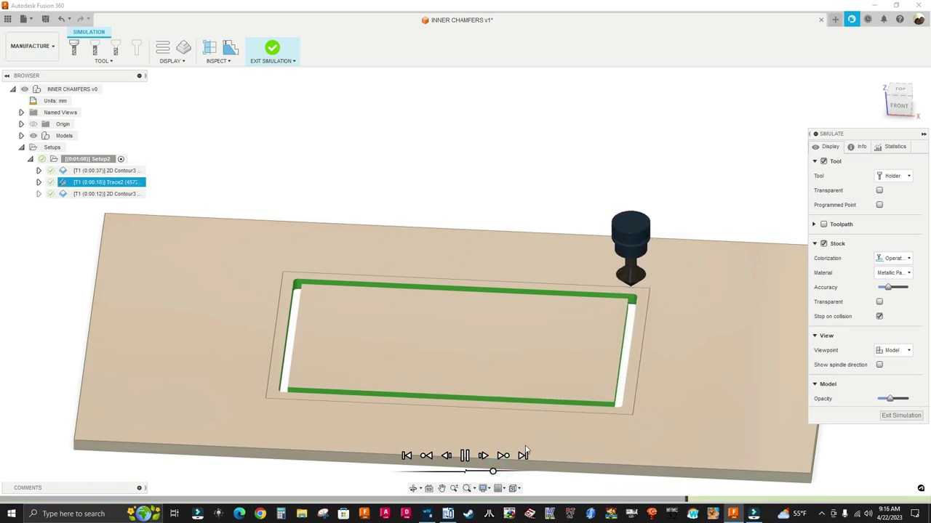
Step: Watch the simulated trace pass cut the opening's chamfered edges and corners from several viewing angles
shift+middle_drag(392, 212, 374, 209)
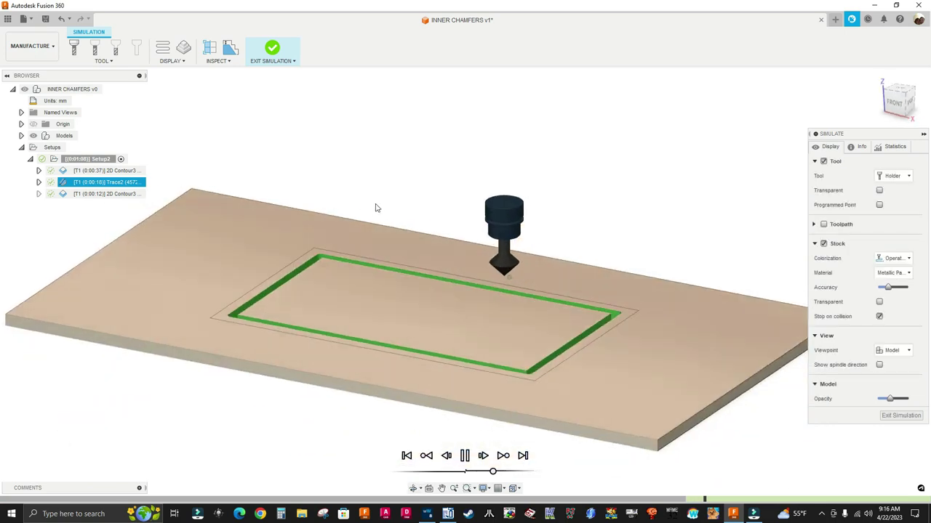
scroll(291, 200, up, 3)
scroll(301, 214, down, 3)
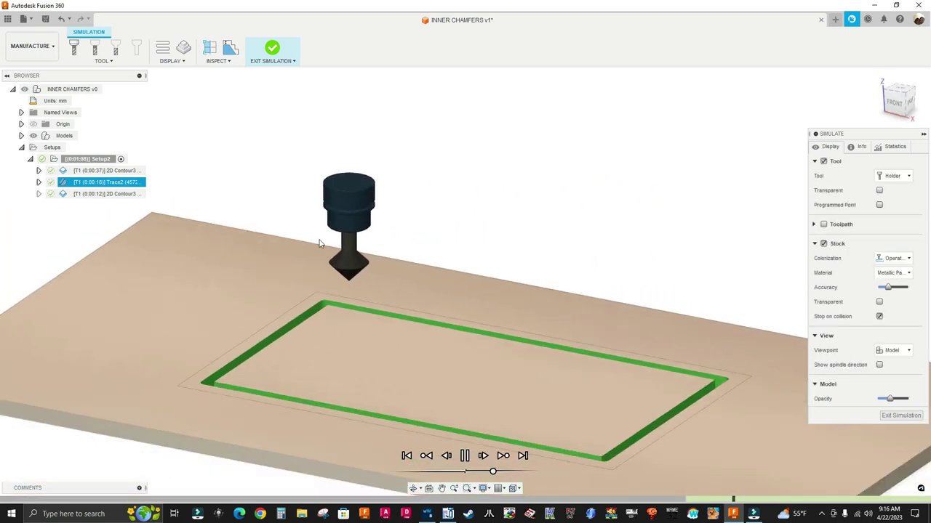
scroll(317, 294, down, 2)
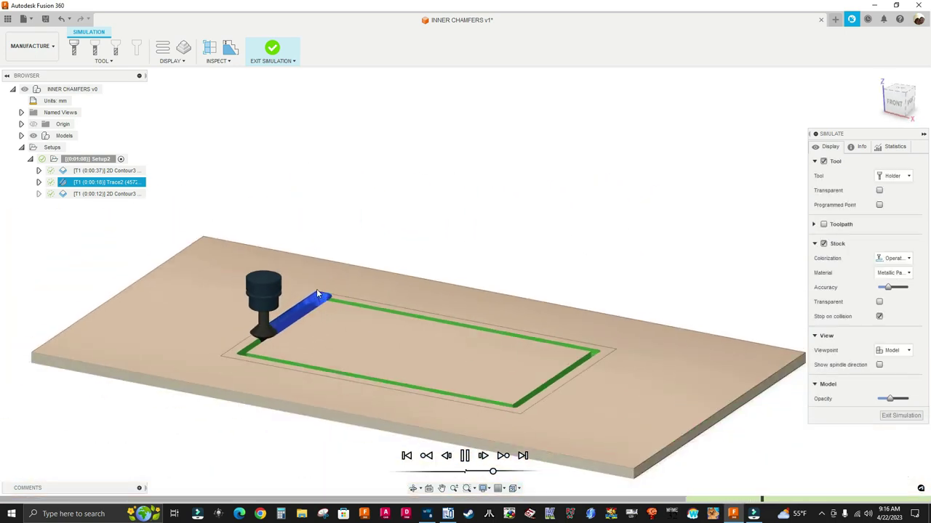
scroll(316, 291, down, 1)
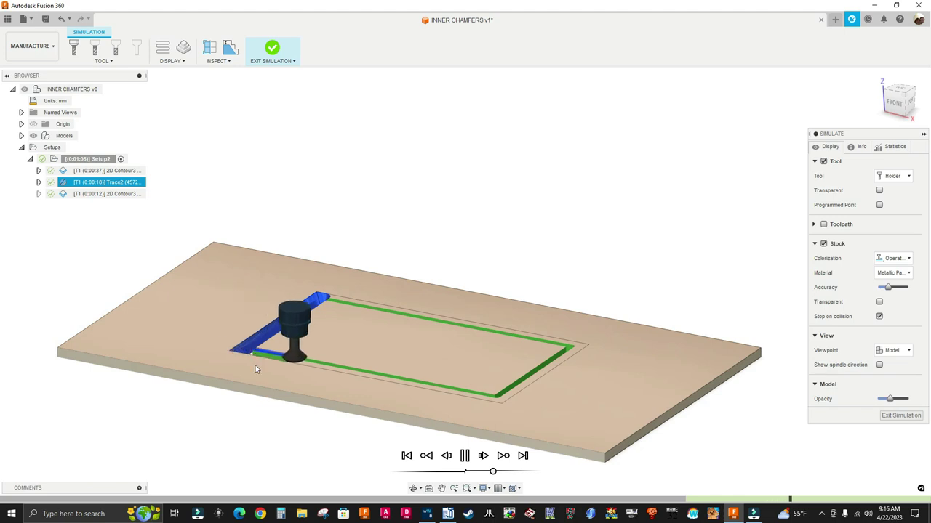
shift+middle_drag(256, 368, 284, 382)
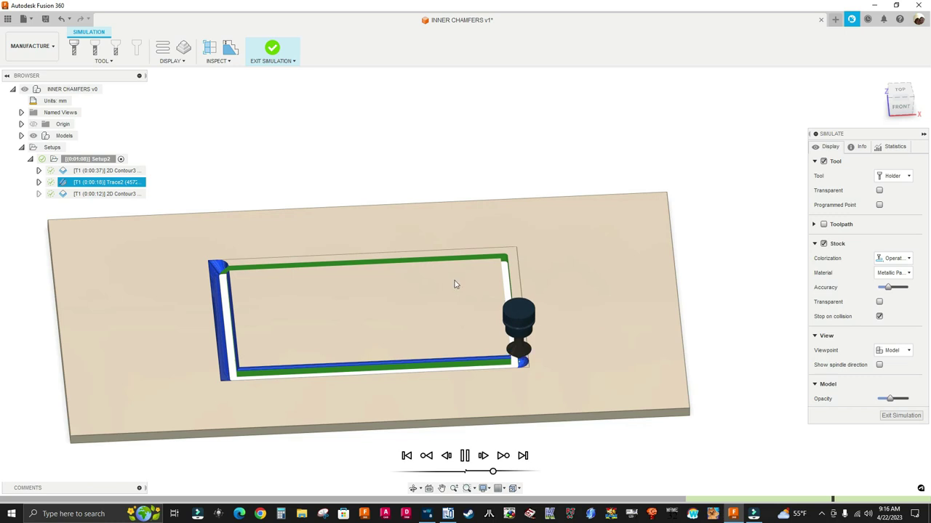
shift+middle_drag(533, 393, 515, 314)
scroll(515, 314, down, 3)
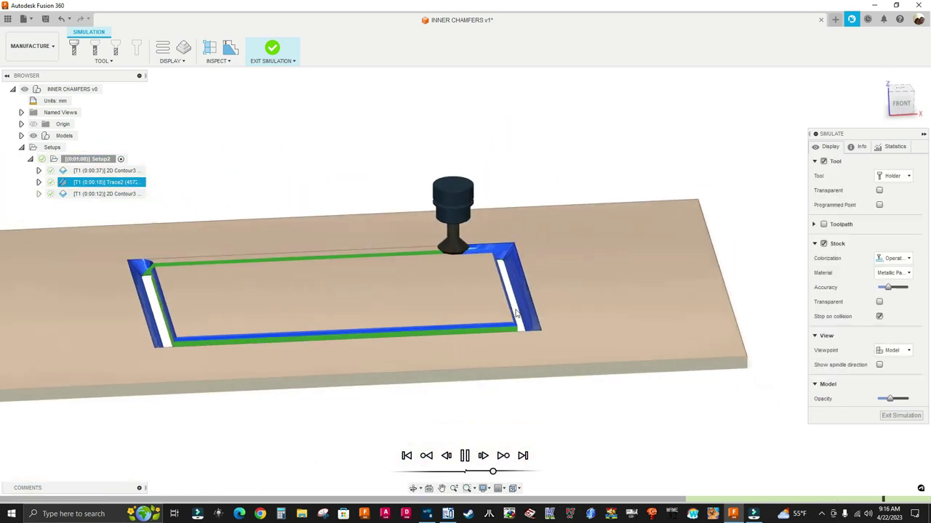
scroll(191, 276, up, 5)
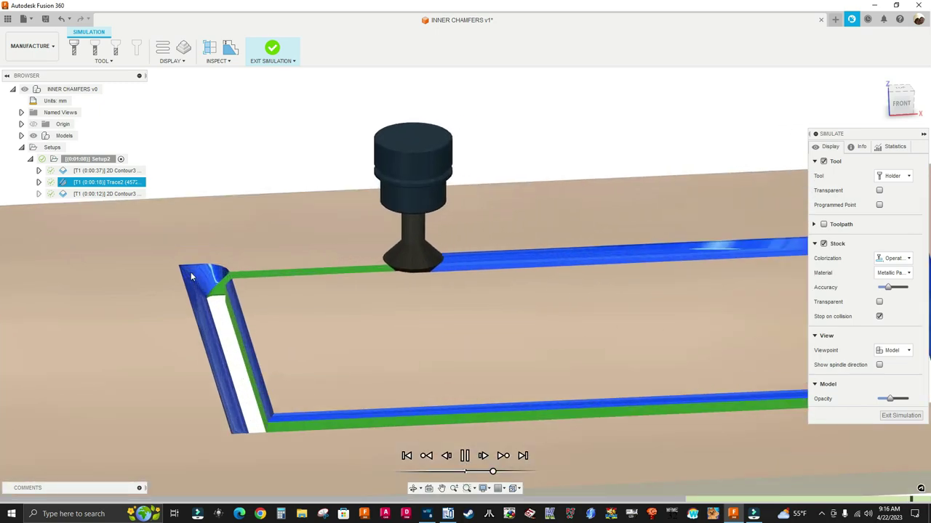
Step: Examine the material left by the trace pass at the opening's lower inner corners, and exit the simulation
shift+middle_drag(225, 300, 215, 278)
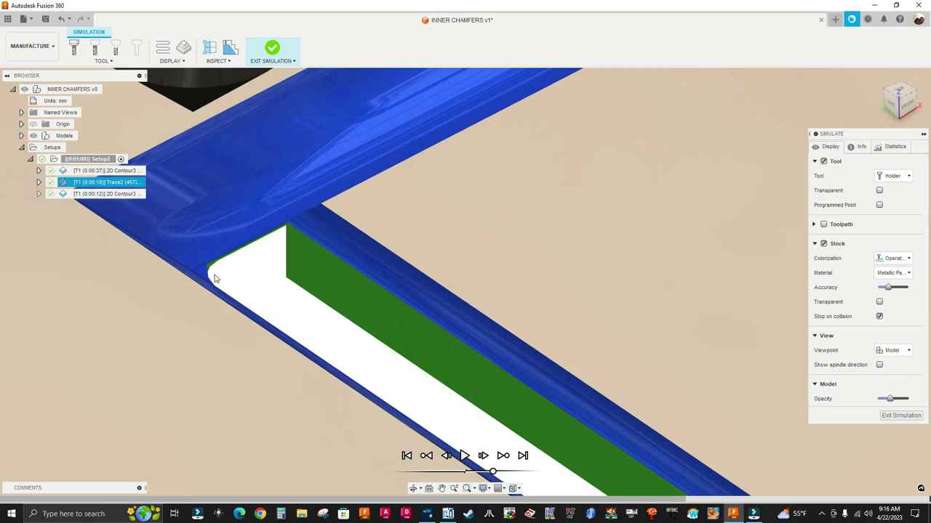
scroll(214, 278, down, 10)
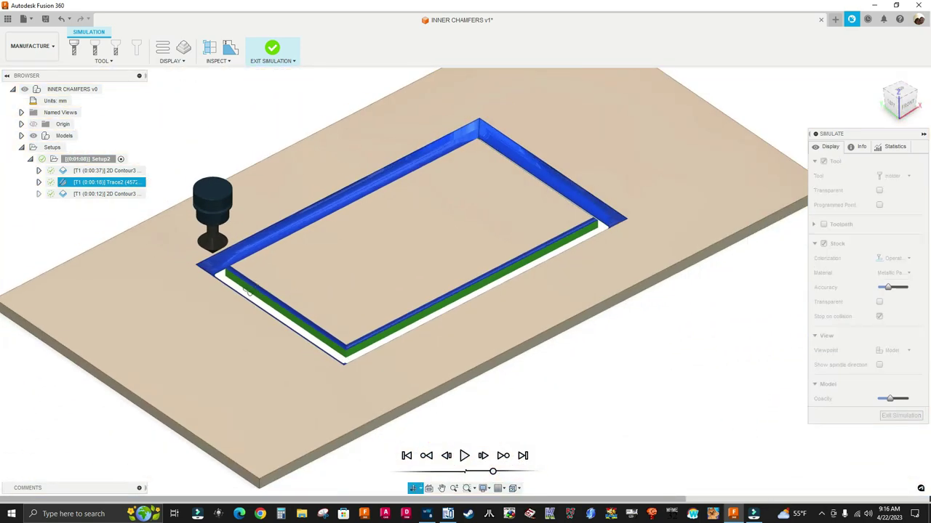
shift+middle_drag(247, 291, 562, 276)
scroll(563, 277, up, 10)
scroll(571, 215, up, 3)
scroll(558, 231, down, 8)
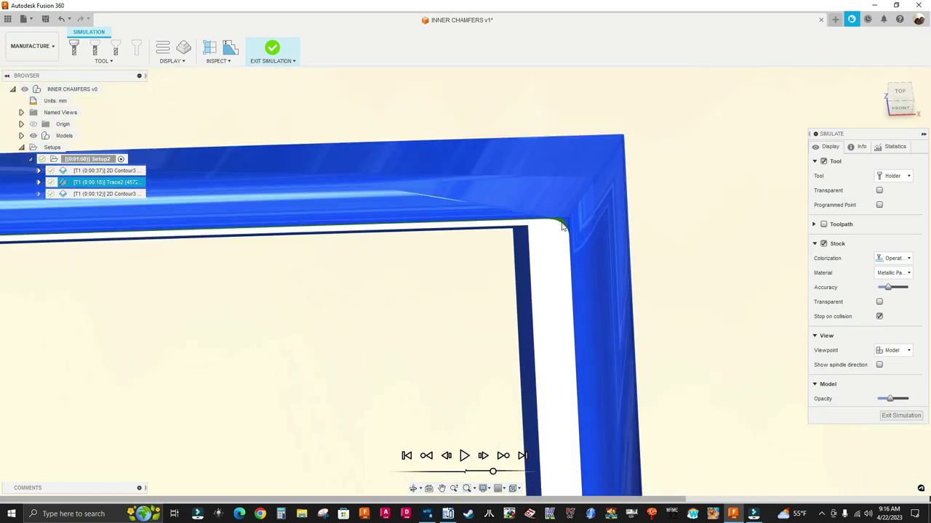
shift+middle_drag(553, 243, 589, 250)
scroll(590, 247, down, 10)
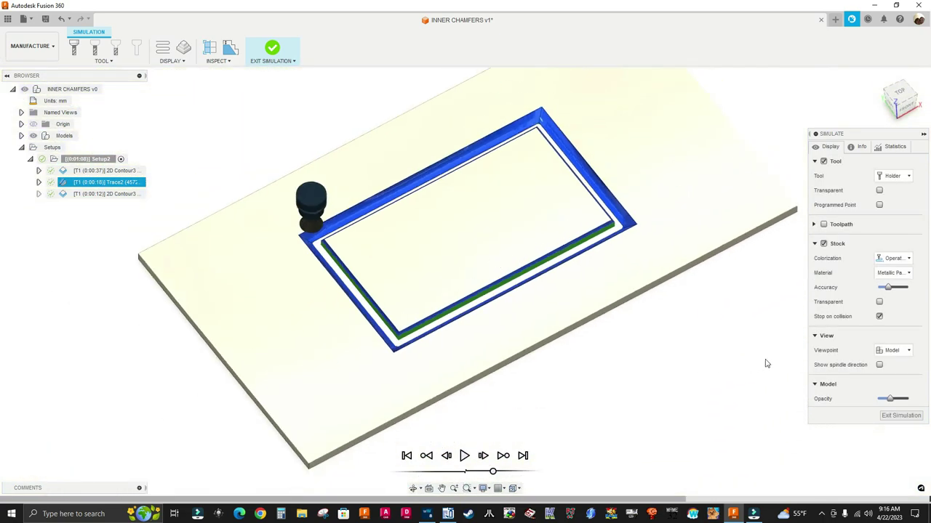
click(900, 415)
Step: Preview the last 2D contour's V-groove toolpath and inspect it along the opening's lower inner edge
click(105, 222)
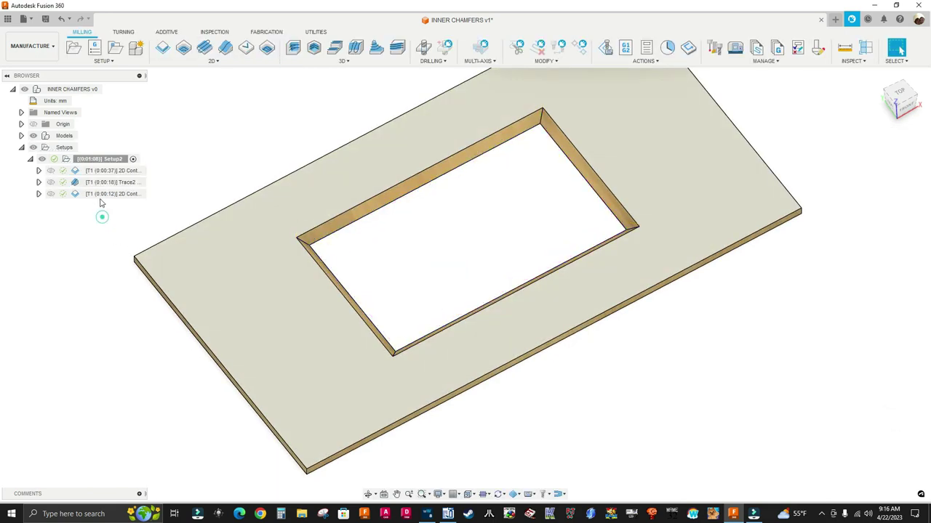
click(106, 194)
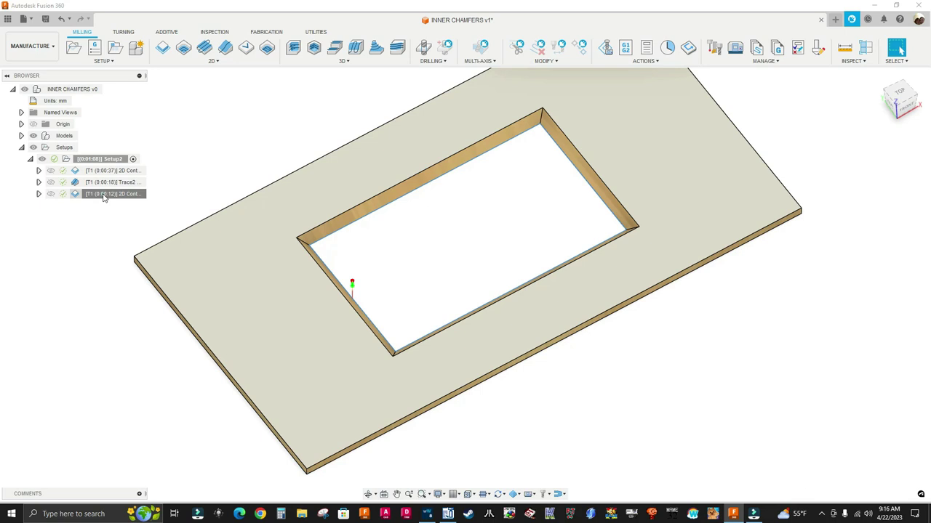
shift+middle_drag(58, 268, 352, 404)
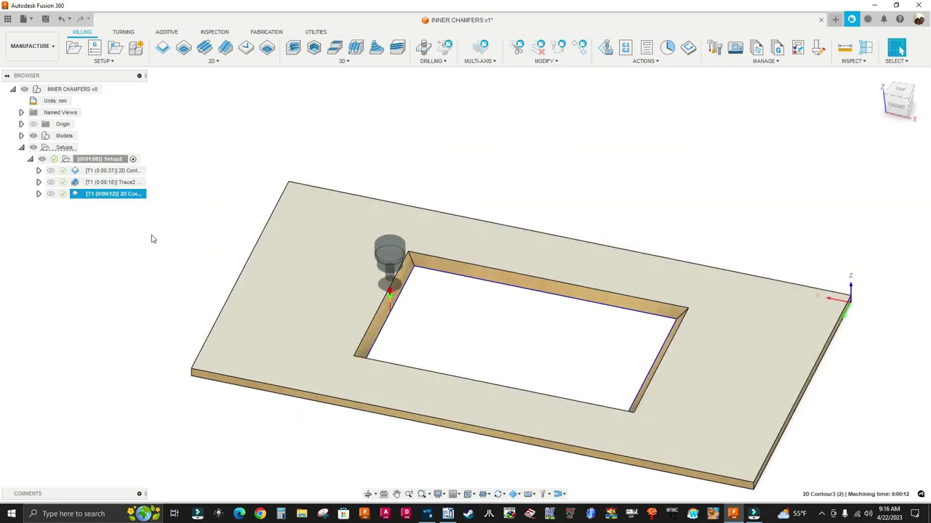
scroll(386, 323, up, 5)
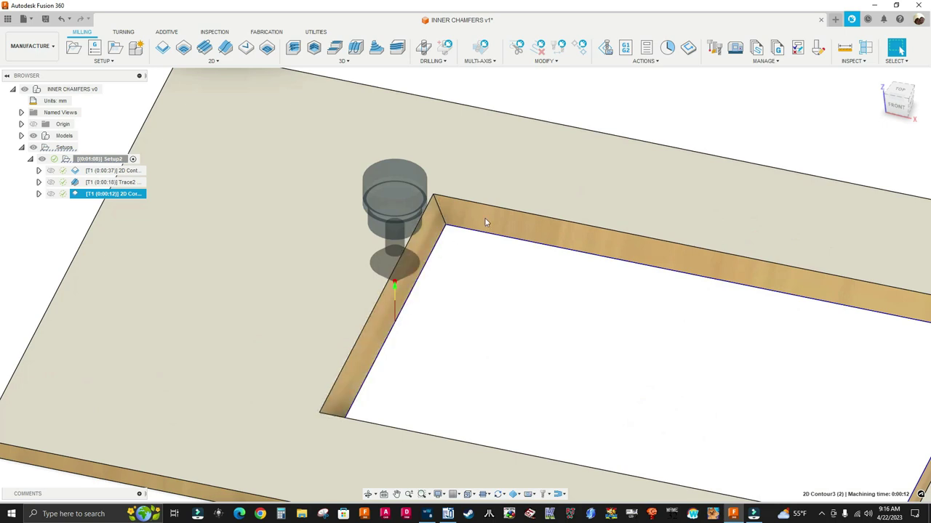
scroll(576, 290, down, 5)
shift+middle_drag(687, 320, 673, 238)
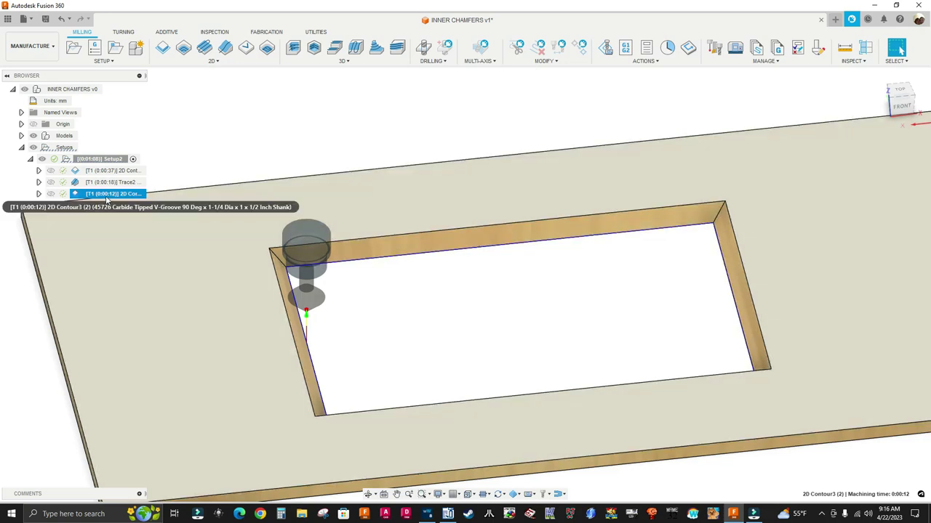
Step: Edit the last 2D contour and set its bottom height offset to -0.3 mm from the selected contour
right_click(109, 194)
click(122, 203)
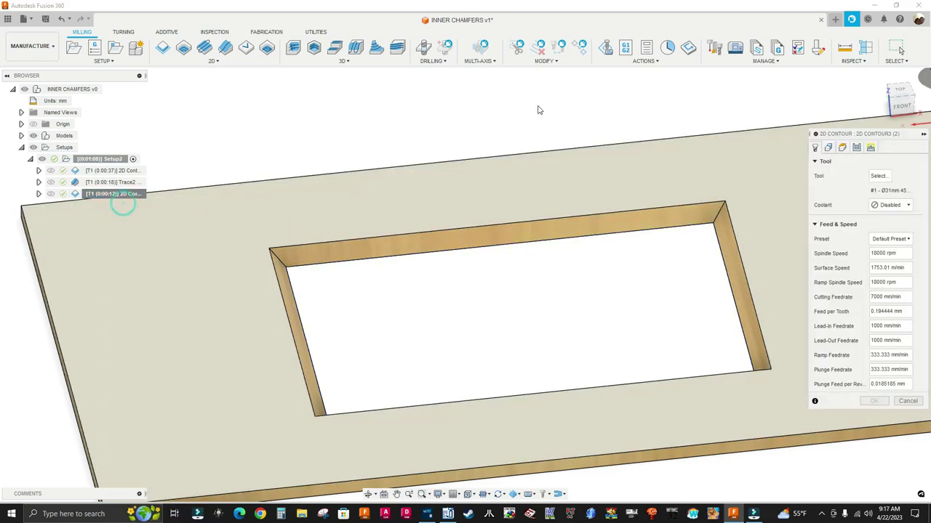
click(828, 148)
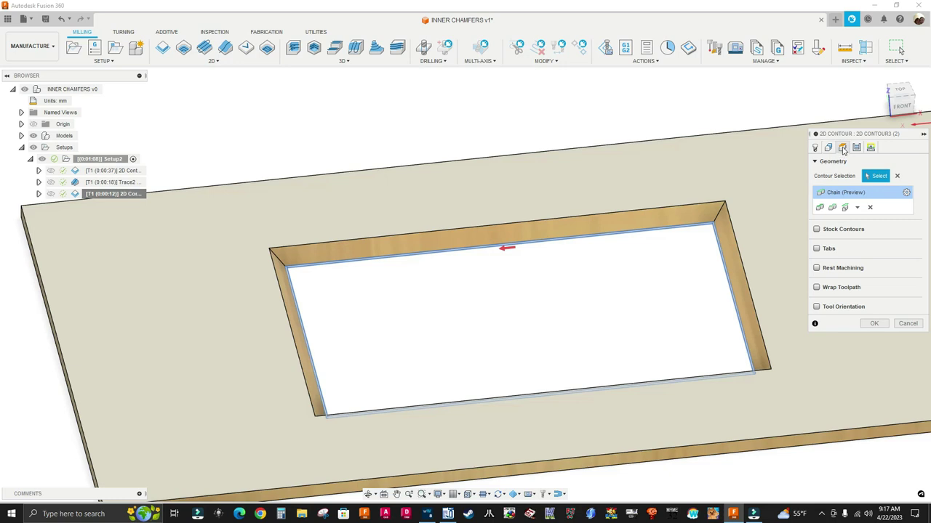
click(842, 148)
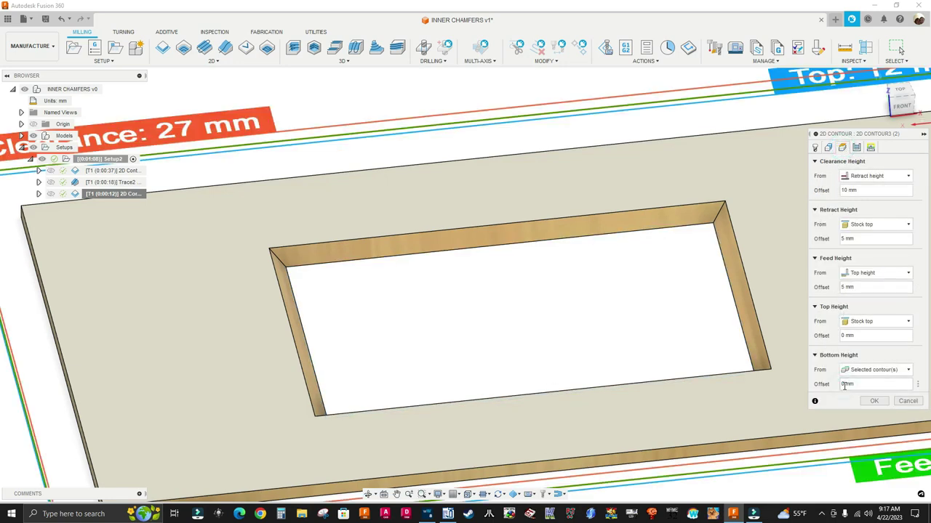
scroll(667, 263, up, 3)
shift+middle_drag(655, 269, 639, 245)
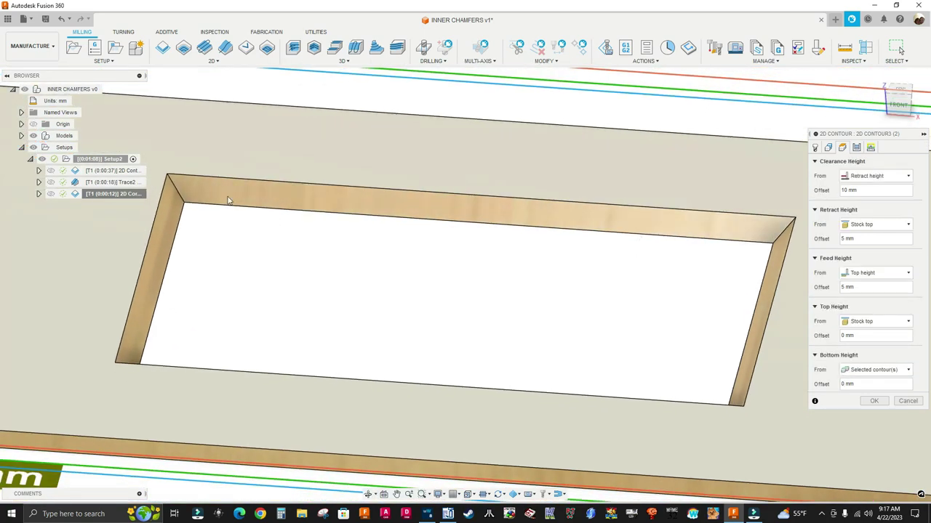
scroll(739, 253, up, 3)
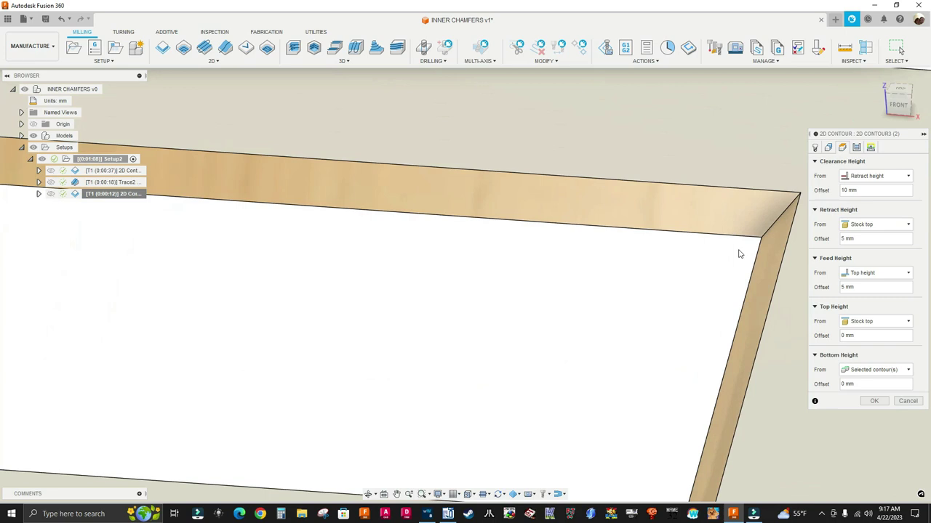
scroll(722, 262, down, 5)
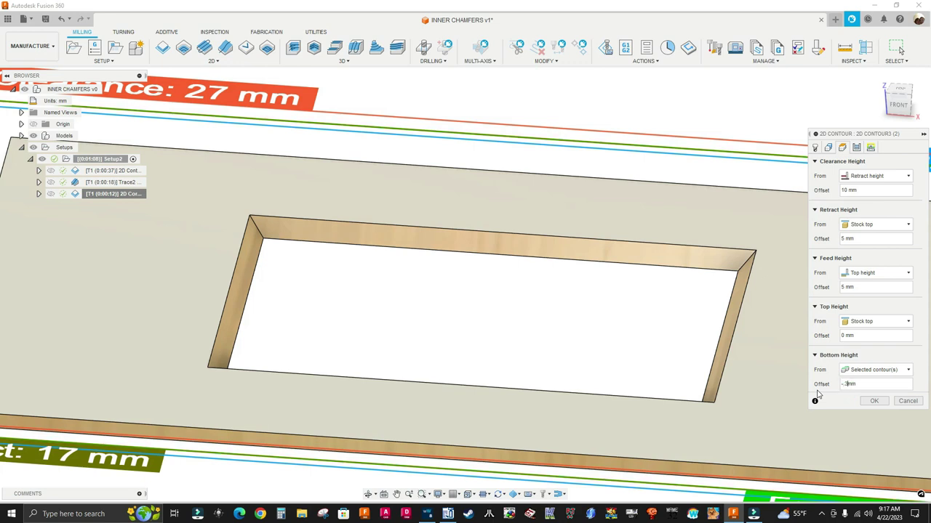
click(875, 401)
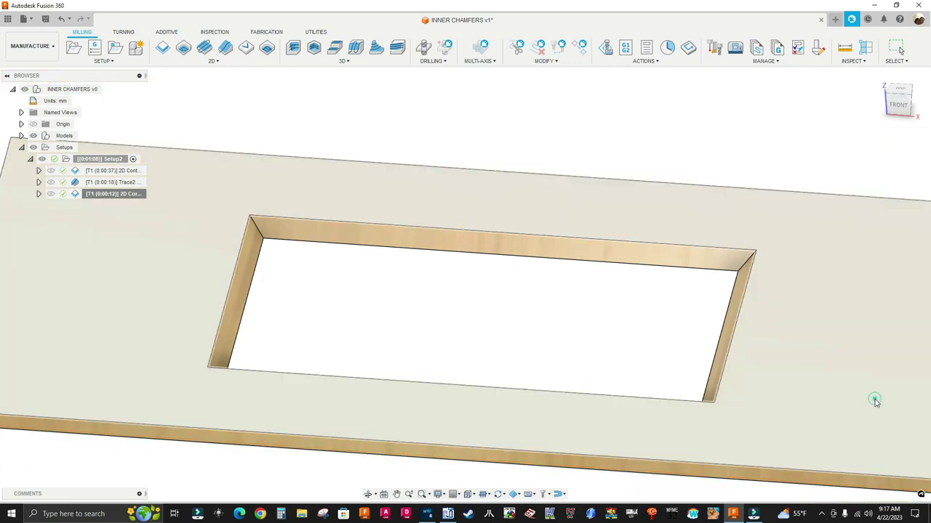
scroll(437, 291, down, 1)
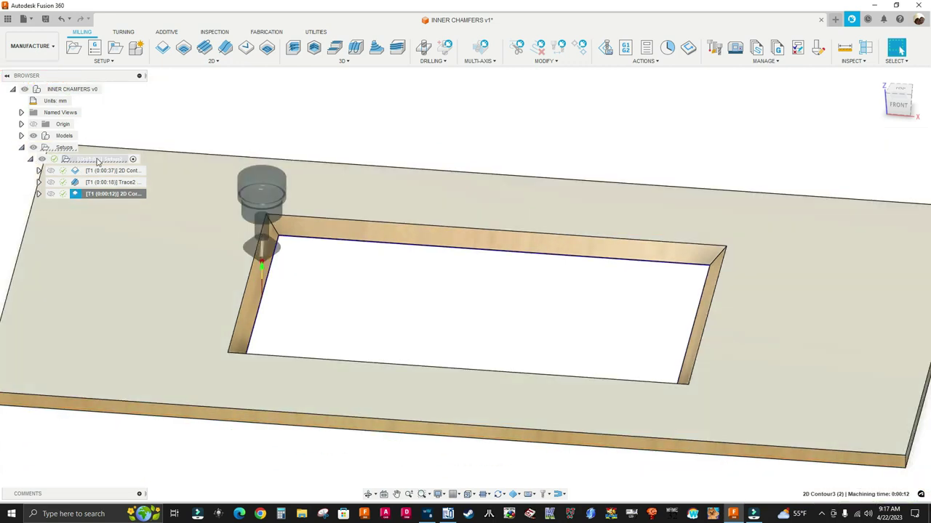
Step: Simulate all operations of Setup2 and play the simulation, adjusting the playback speed
click(100, 159)
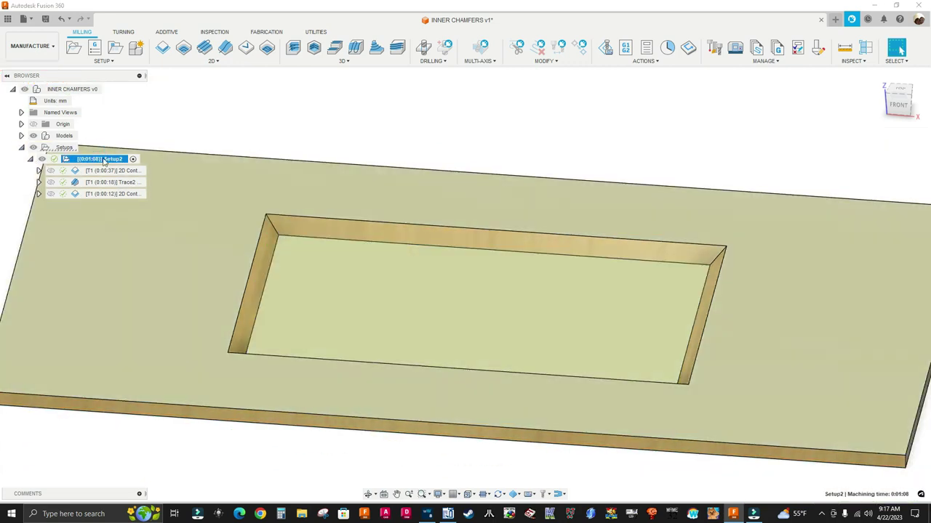
right_click(106, 161)
click(127, 246)
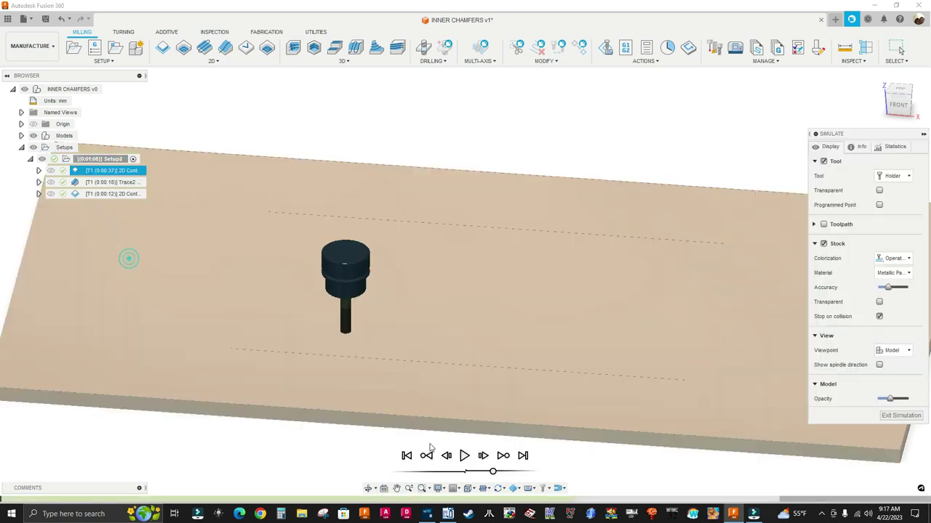
click(465, 456)
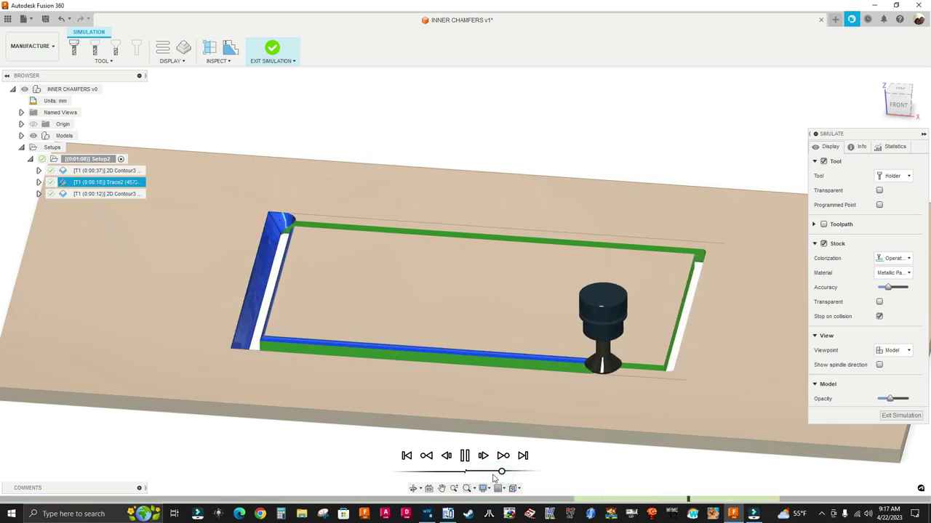
drag(502, 473, 492, 473)
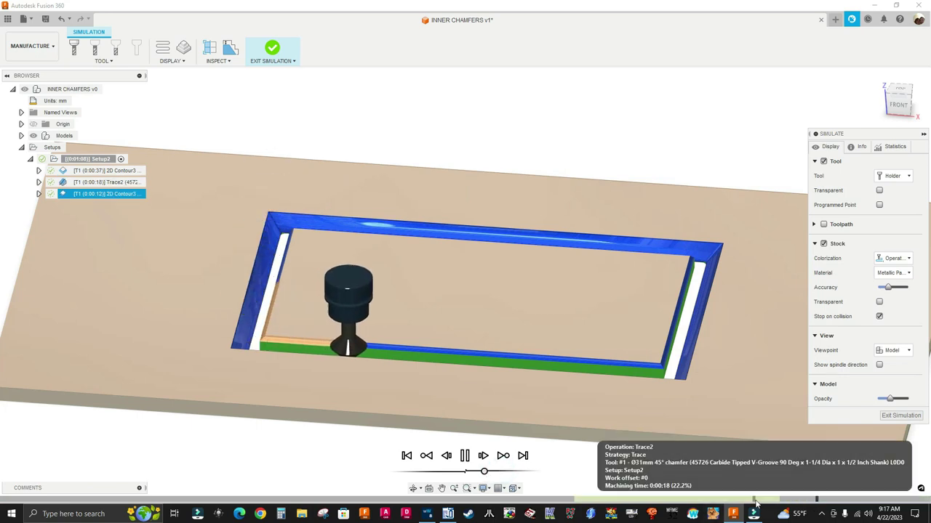
Step: Replay the simulation from the end of the trace pass and watch the final V-groove contour at the opening's corner
click(778, 500)
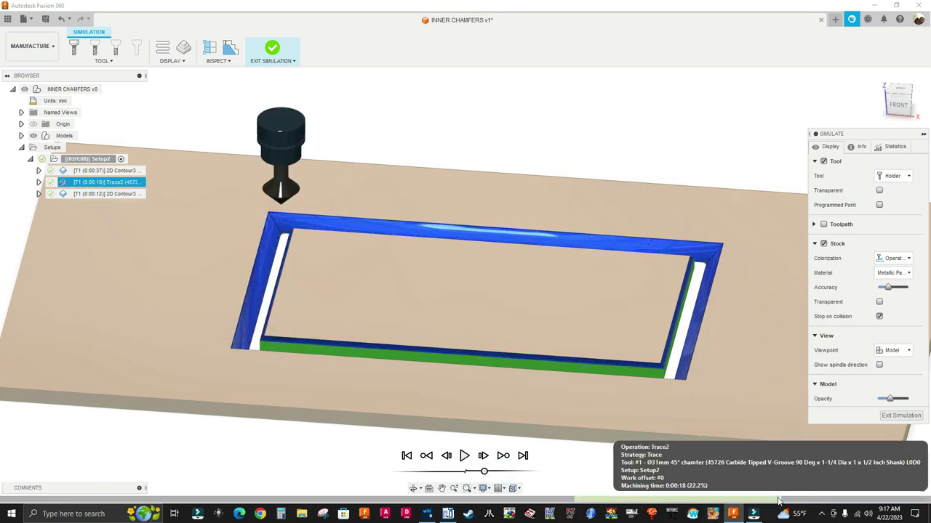
click(464, 456)
scroll(251, 228, up, 5)
shift+middle_drag(251, 228, 342, 267)
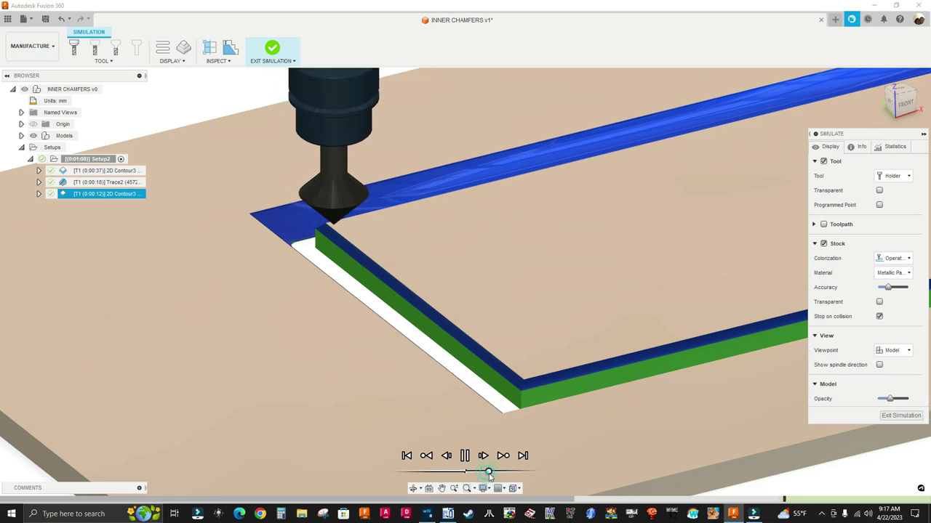
drag(484, 473, 487, 473)
shift+middle_drag(451, 436, 355, 451)
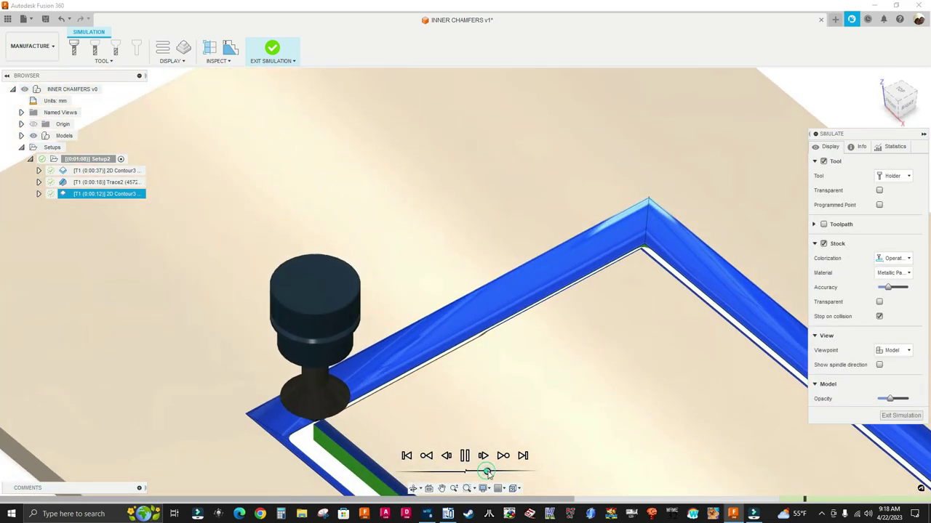
Step: Examine the material the final contour leaves at the opening's lower inner corner, and exit the simulation
scroll(259, 431, up, 10)
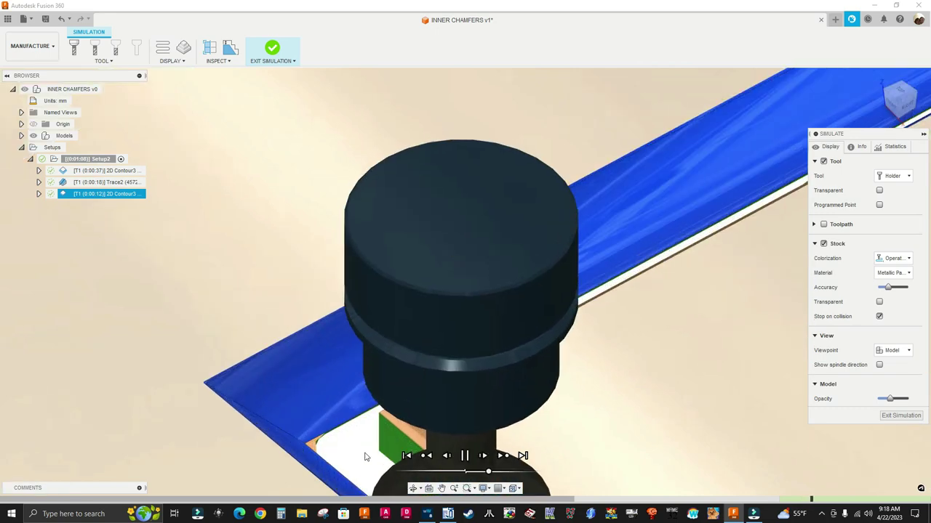
scroll(186, 434, down, 8)
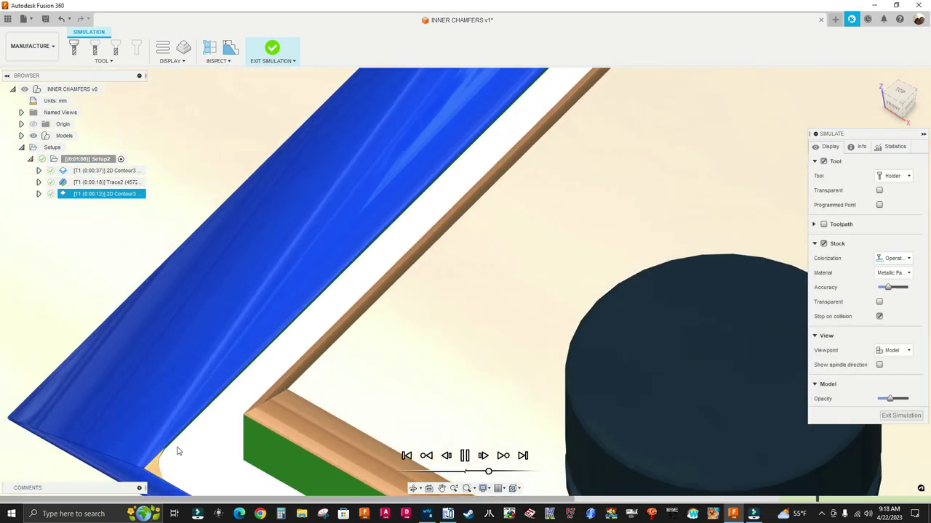
scroll(247, 378, down, 3)
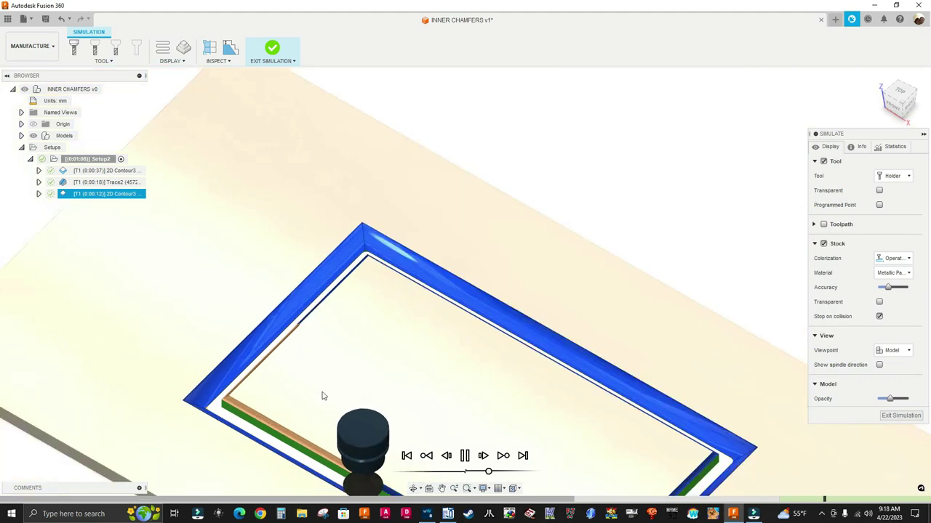
scroll(563, 330, down, 3)
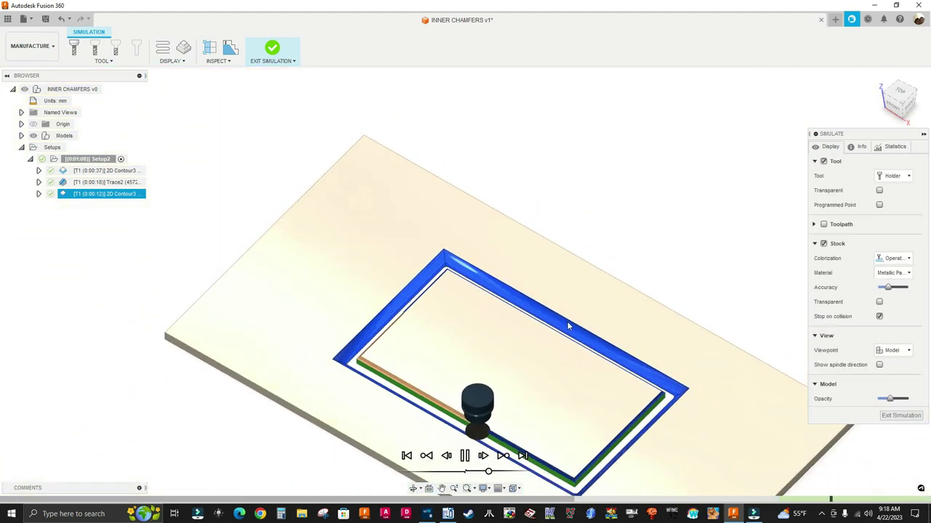
shift+middle_drag(595, 355, 767, 370)
key(Escape)
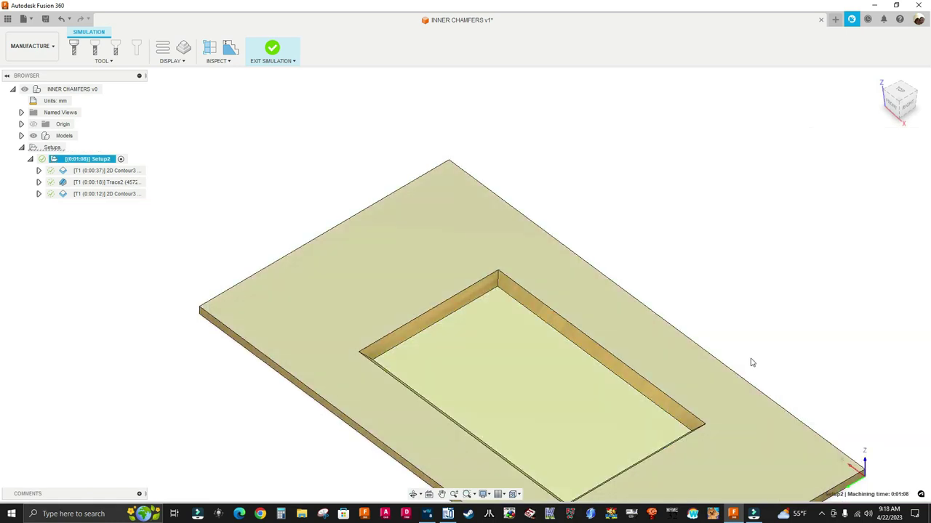
Step: Reopen the last 2D contour's settings and change its negative bottom height offset from the selected contour
click(114, 196)
right_click(114, 196)
click(123, 200)
click(842, 148)
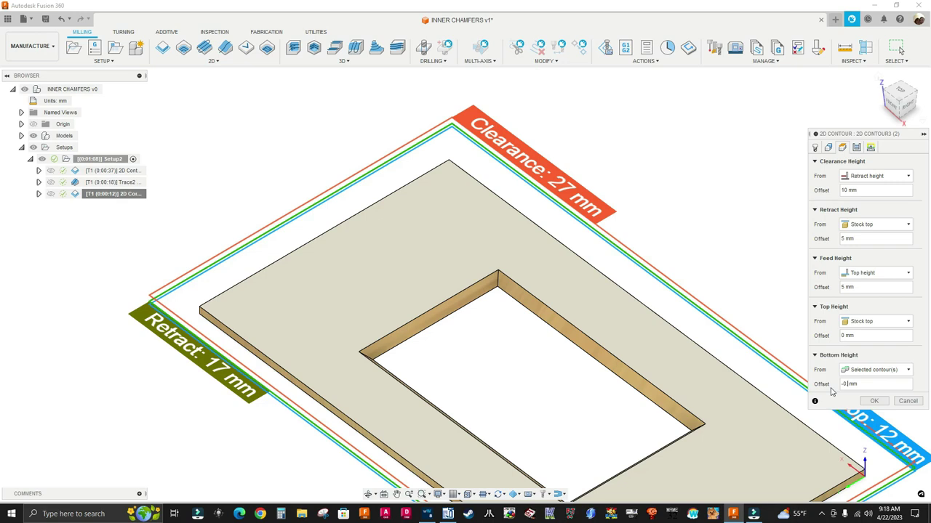
click(873, 401)
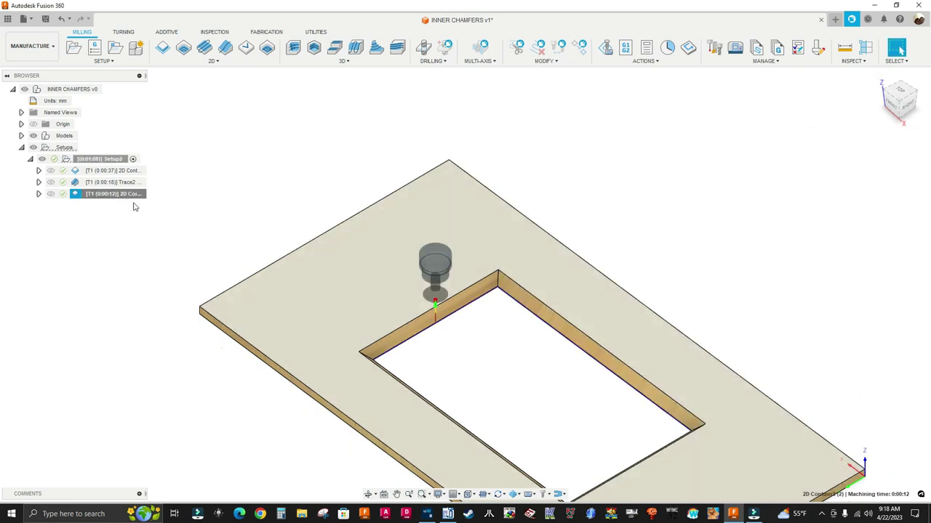
Step: Simulate the complete Setup2 again with the revised contour depth and play it to the end
click(95, 158)
right_click(73, 160)
click(125, 264)
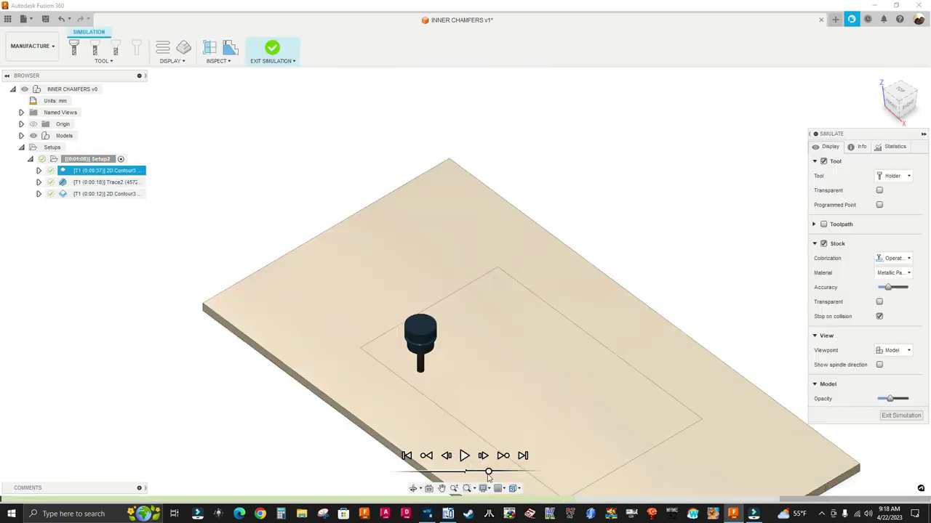
click(463, 456)
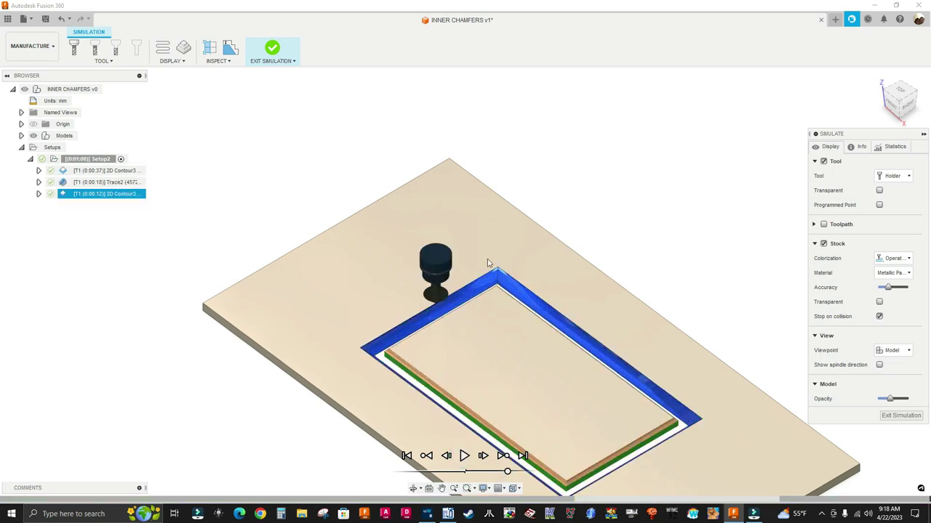
Step: Examine the remaining material at the opening's lower inner corner up close, and view the simulated panel from above
scroll(488, 263, up, 10)
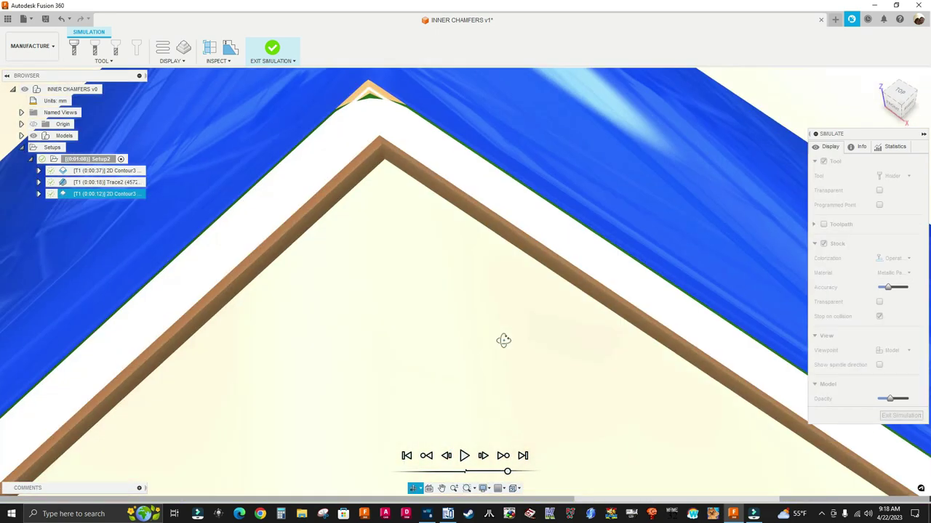
middle_drag(503, 340, 390, 272)
scroll(404, 287, down, 3)
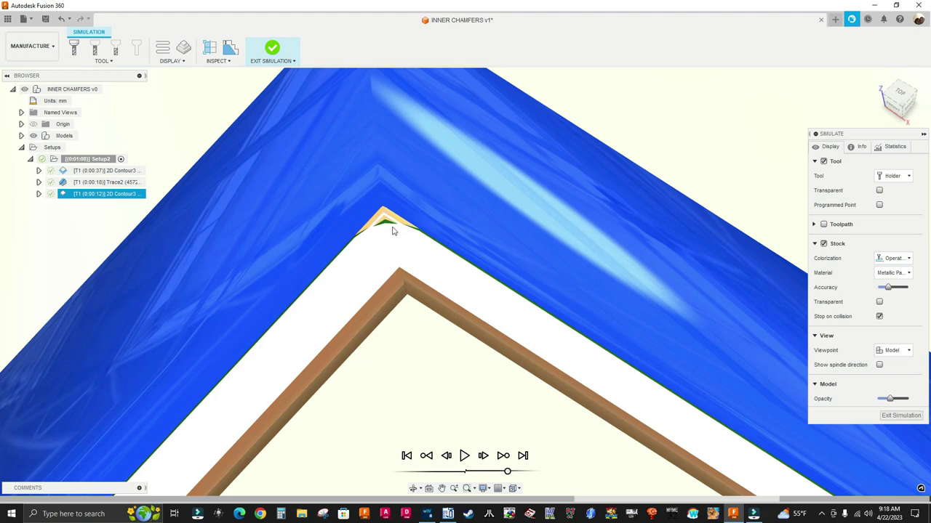
scroll(377, 221, down, 2)
scroll(378, 223, up, 2)
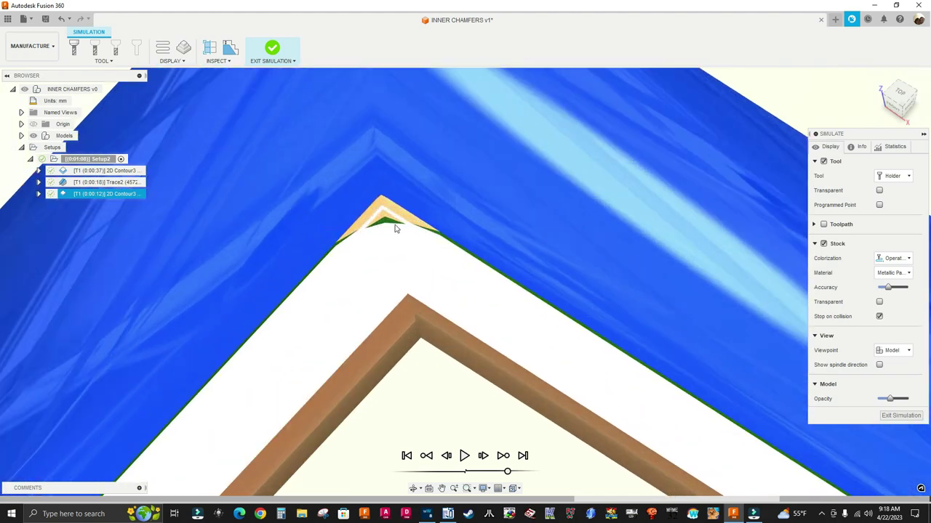
scroll(375, 221, down, 5)
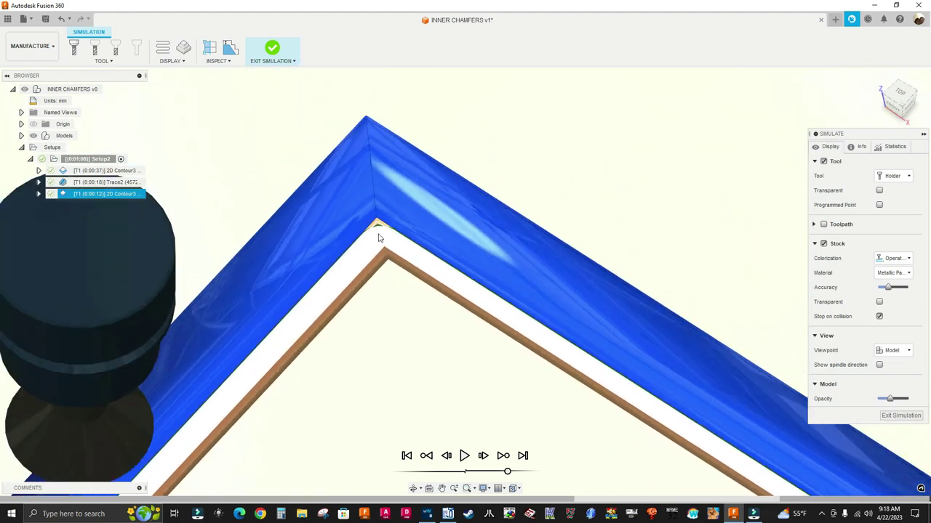
shift+middle_drag(375, 221, 465, 211)
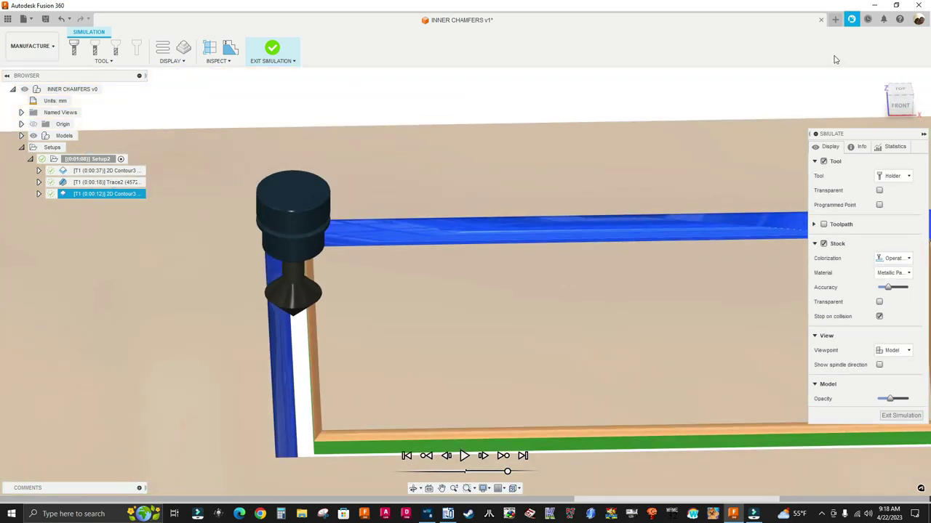
click(900, 91)
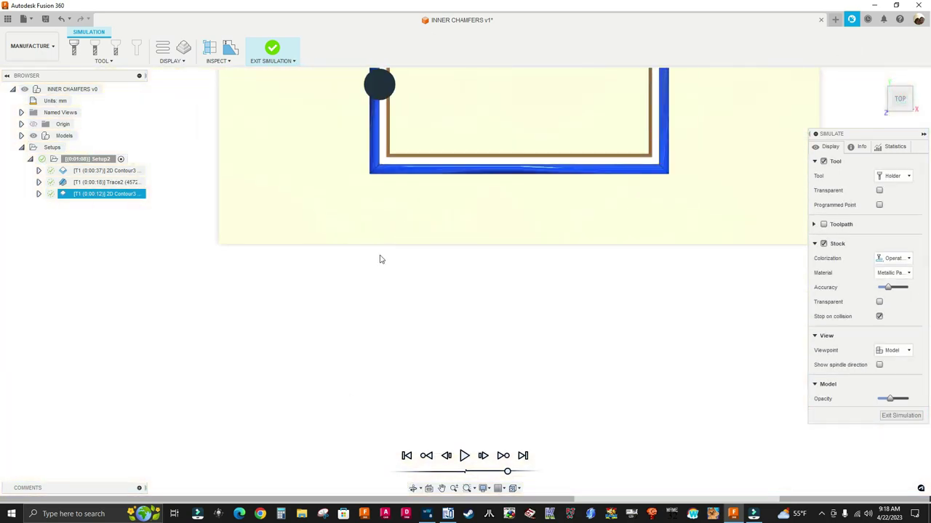
Step: Hide the tool in the simulation and examine the opening's inner corners up close from above
click(823, 161)
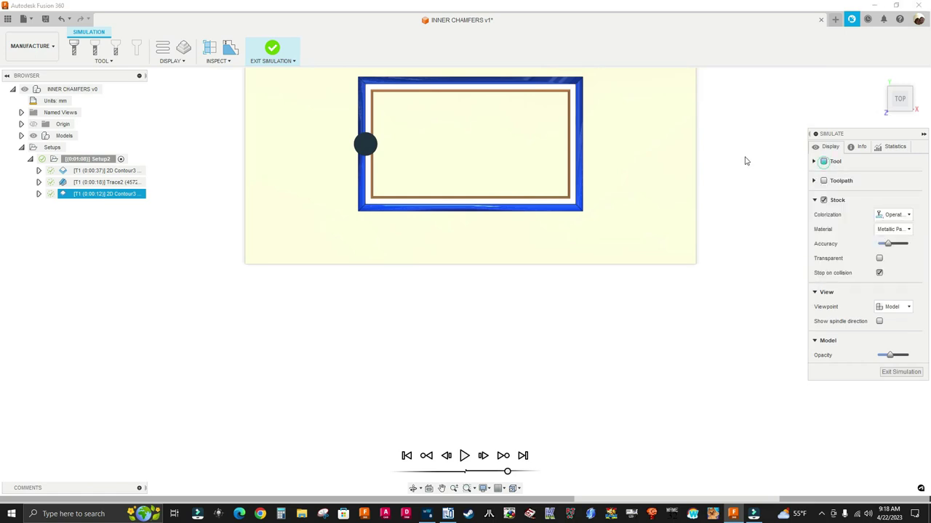
scroll(418, 139, up, 5)
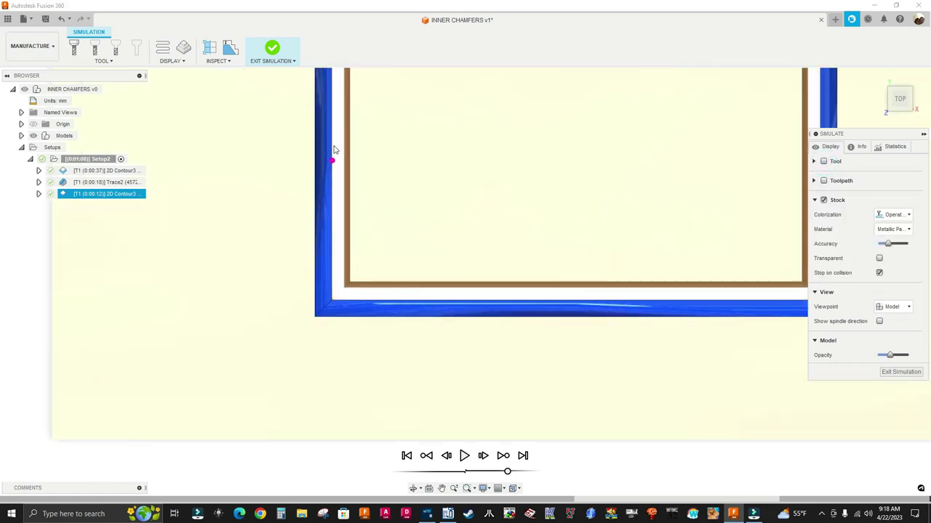
scroll(270, 228, down, 3)
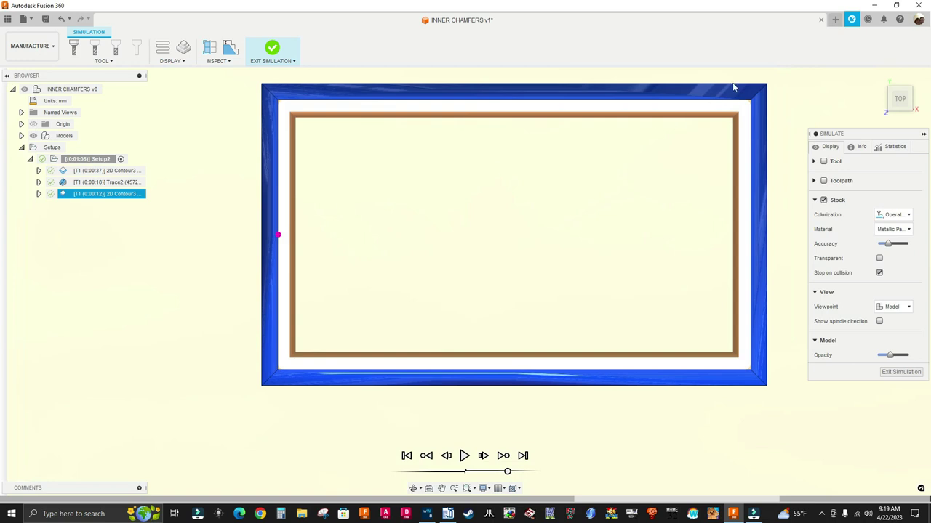
scroll(732, 134, up, 5)
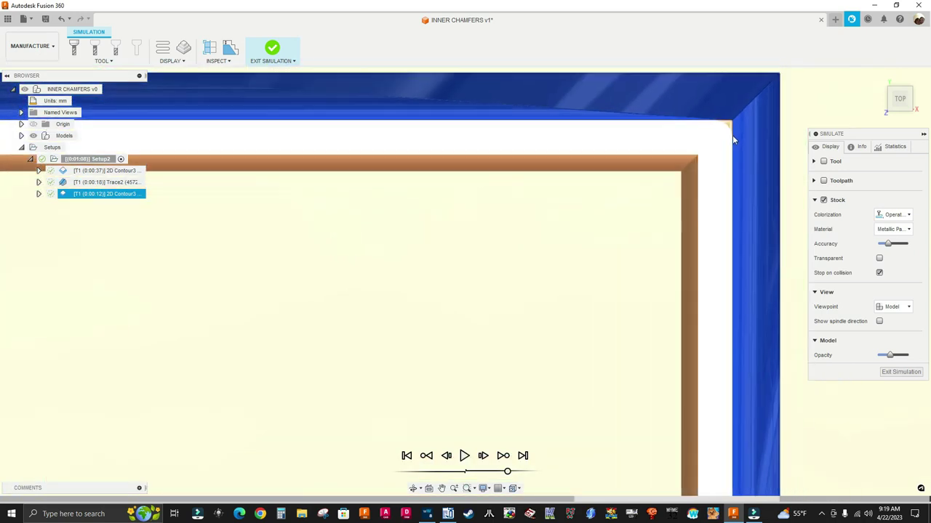
scroll(733, 135, down, 5)
scroll(325, 283, up, 2)
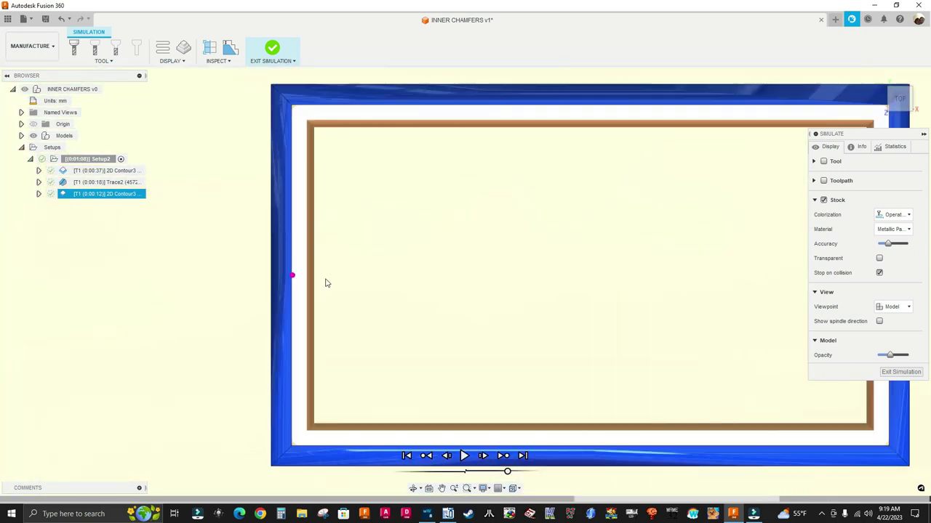
middle_drag(325, 284, 252, 210)
scroll(557, 356, down, 2)
middle_drag(640, 137, 590, 204)
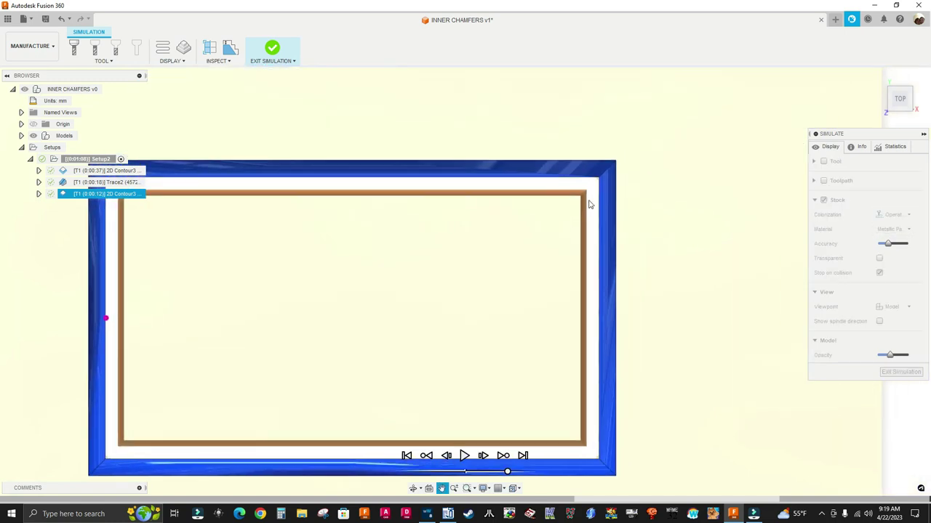
scroll(589, 204, up, 4)
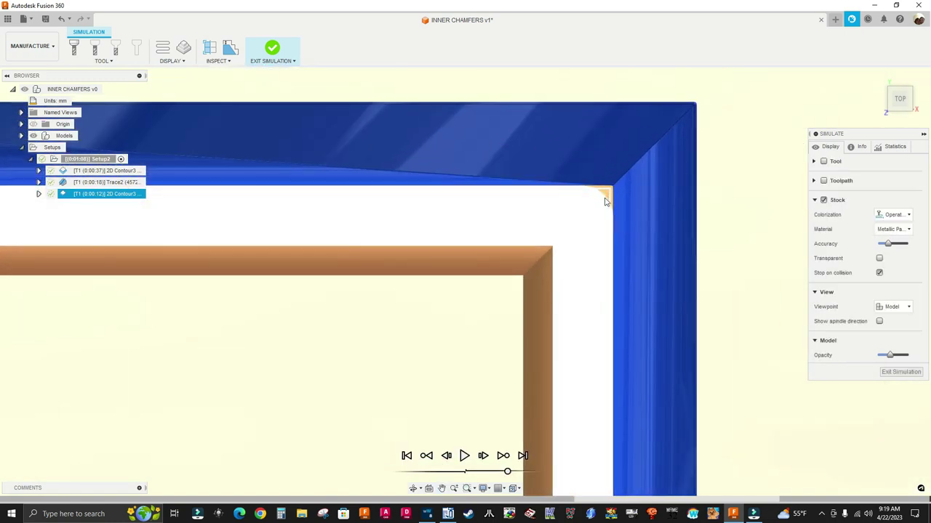
scroll(604, 201, down, 1)
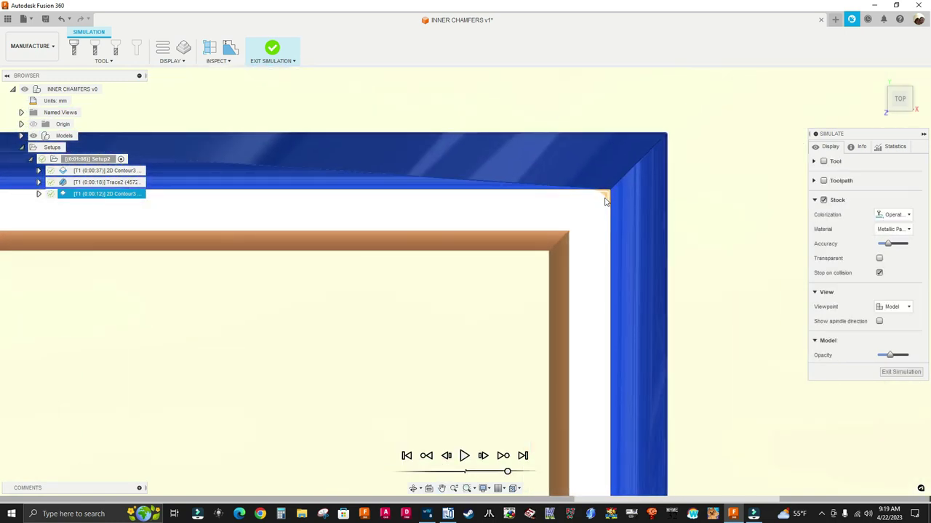
scroll(604, 201, down, 5)
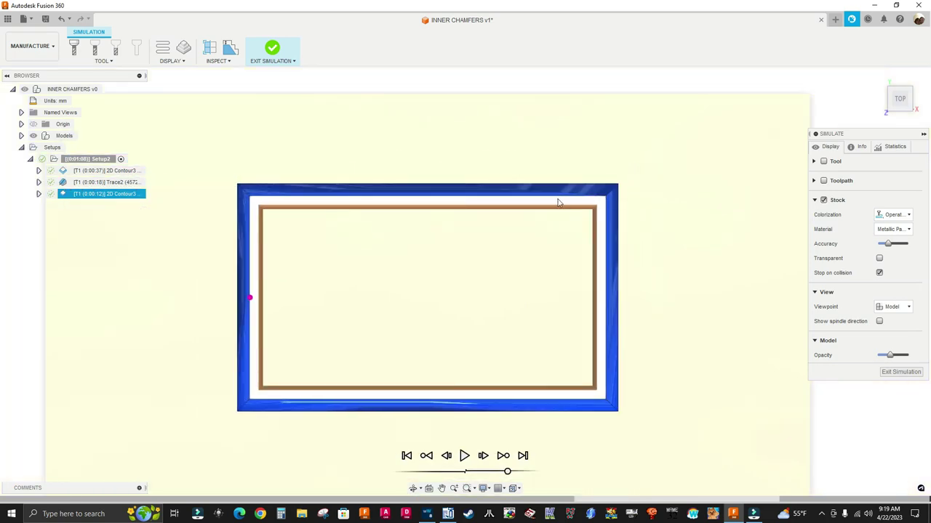
Step: Inspect the simulated opening at an angle, and exit the simulation to the model's home view
shift+middle_drag(482, 243, 281, 235)
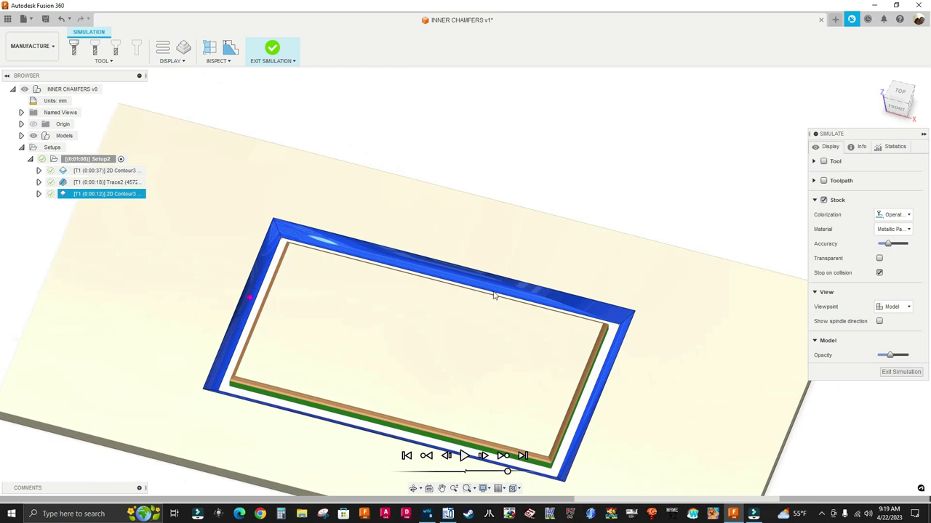
scroll(268, 231, down, 2)
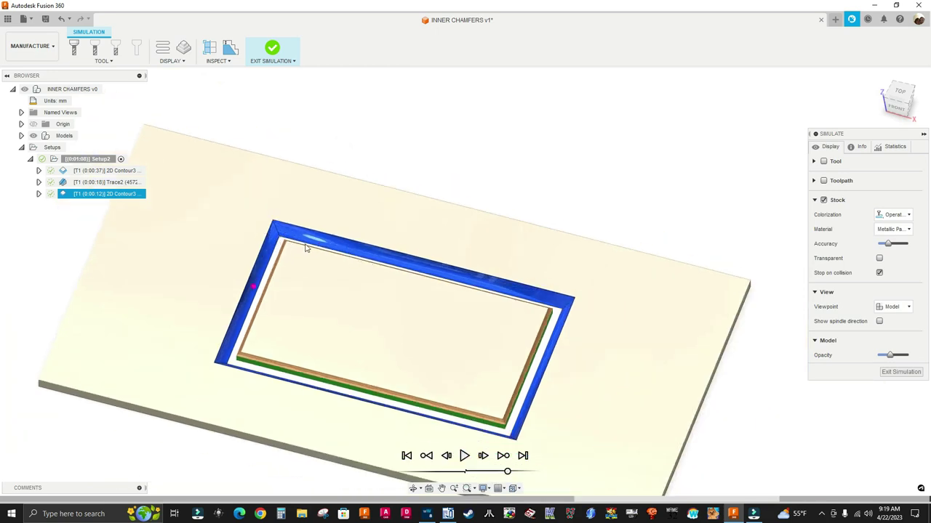
scroll(305, 240, up, 2)
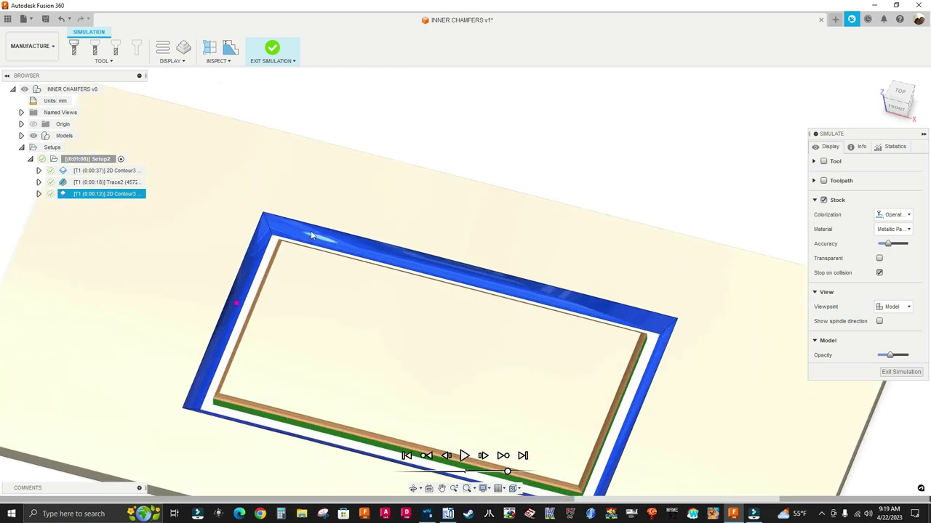
scroll(311, 234, down, 2)
shift+middle_drag(301, 284, 636, 293)
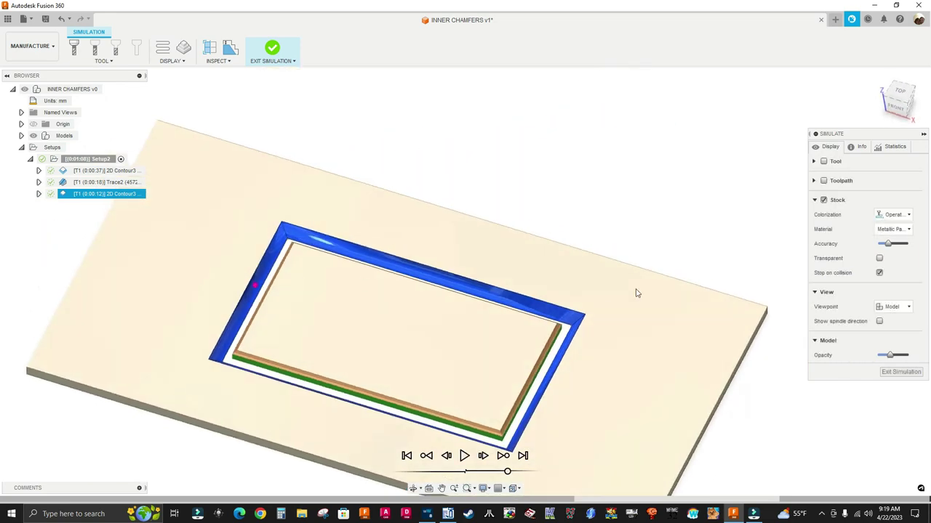
click(823, 161)
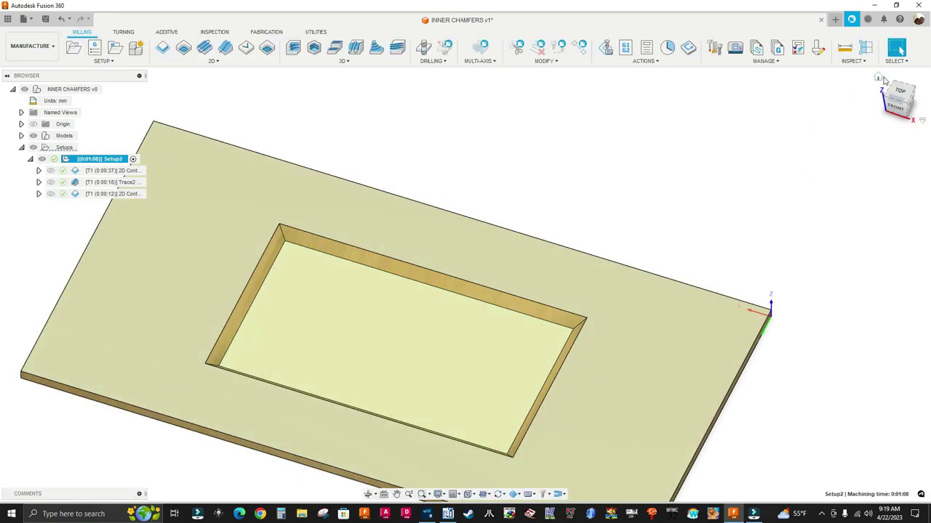
click(878, 78)
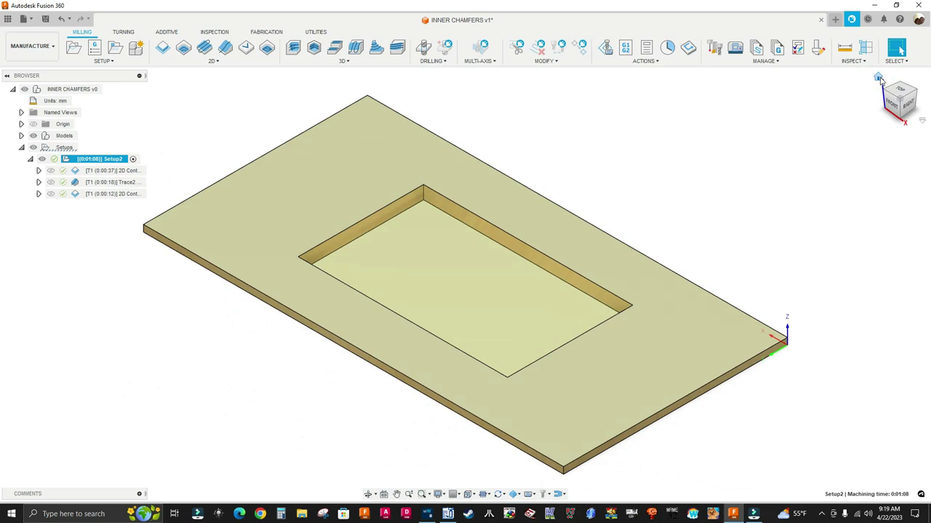
Step: Post process Setup2 with the woodWOP post as INNER_CHAMFERS in the TUTORIALS output folder, with the unit set to Millimeters
right_click(120, 160)
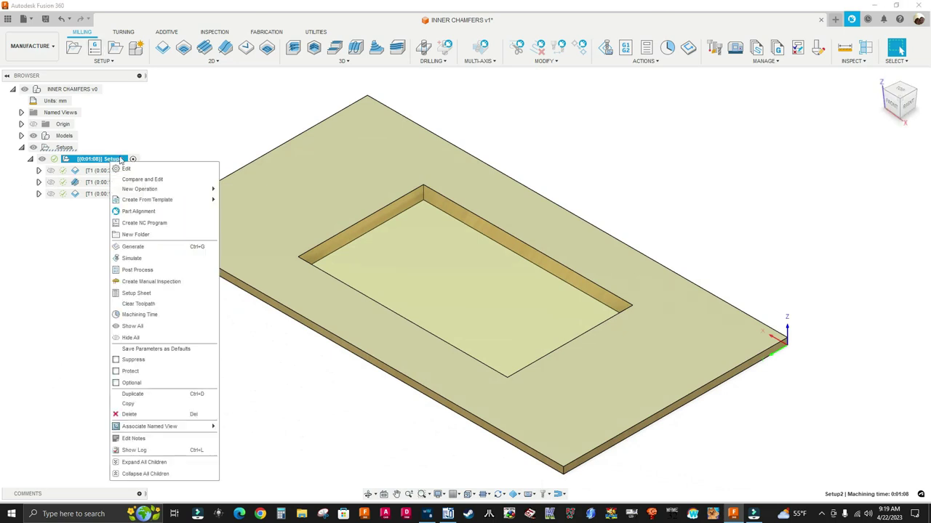
click(133, 270)
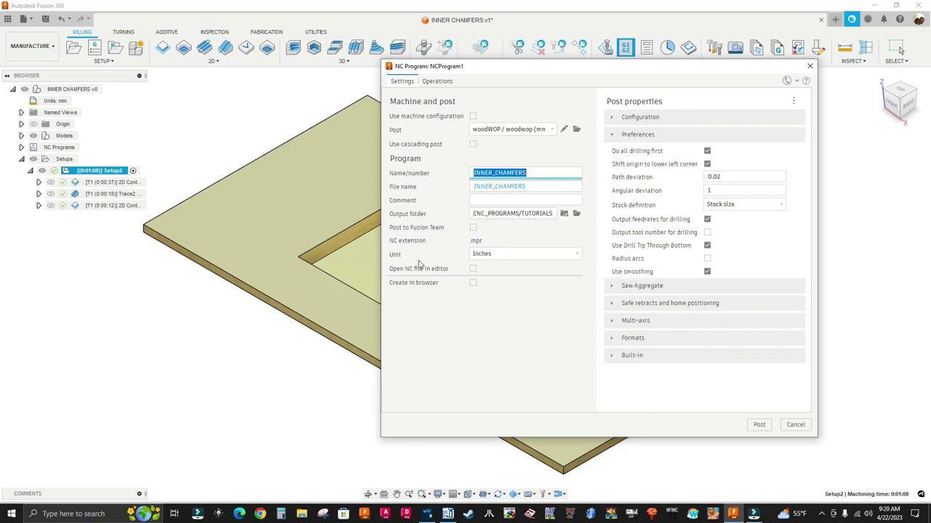
click(522, 255)
click(502, 266)
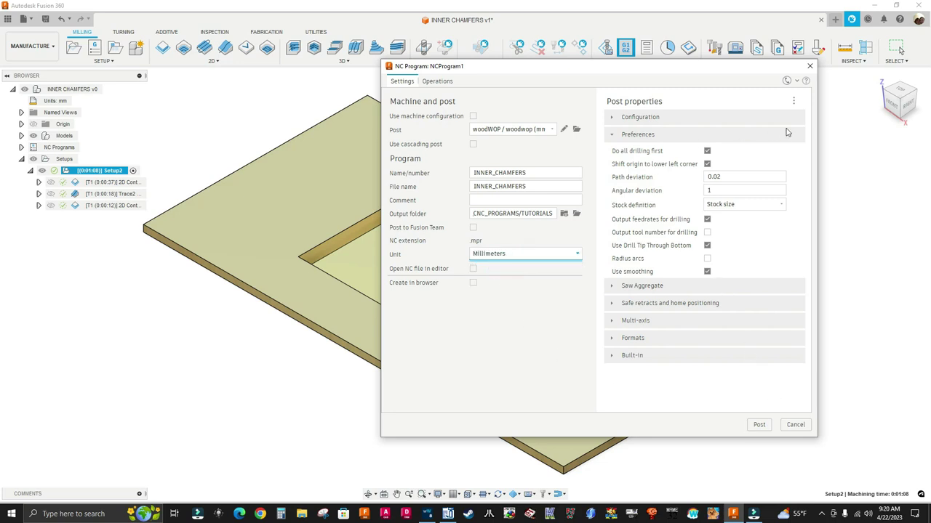
click(756, 426)
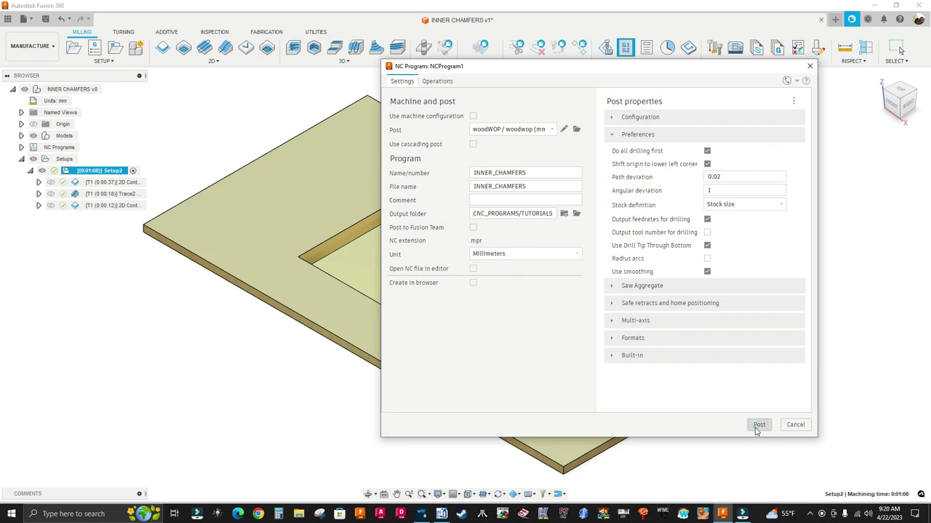
click(533, 313)
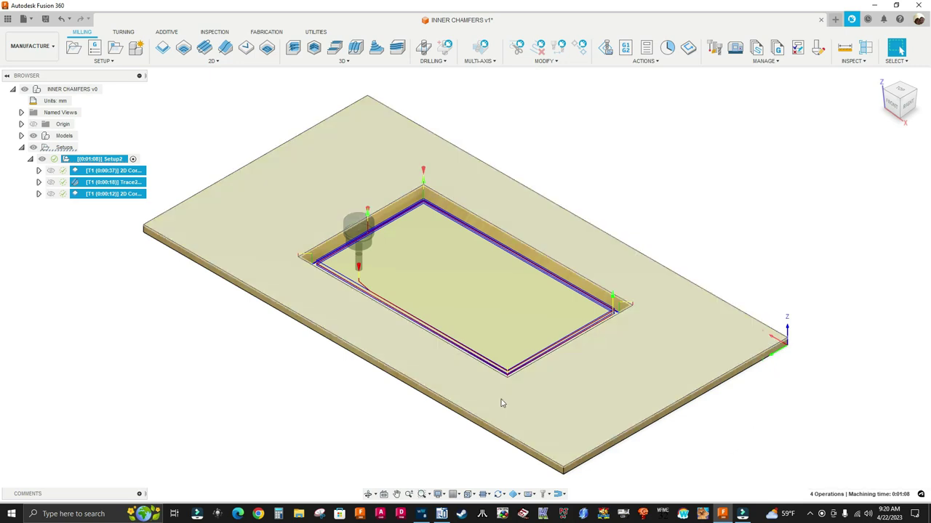
Step: Switch to woodWOP 5.0 and open INNER_CHAMFERS.mpr from the TUTORIALS folder inside the Fusion 360 to woodWOP programs folder
click(442, 515)
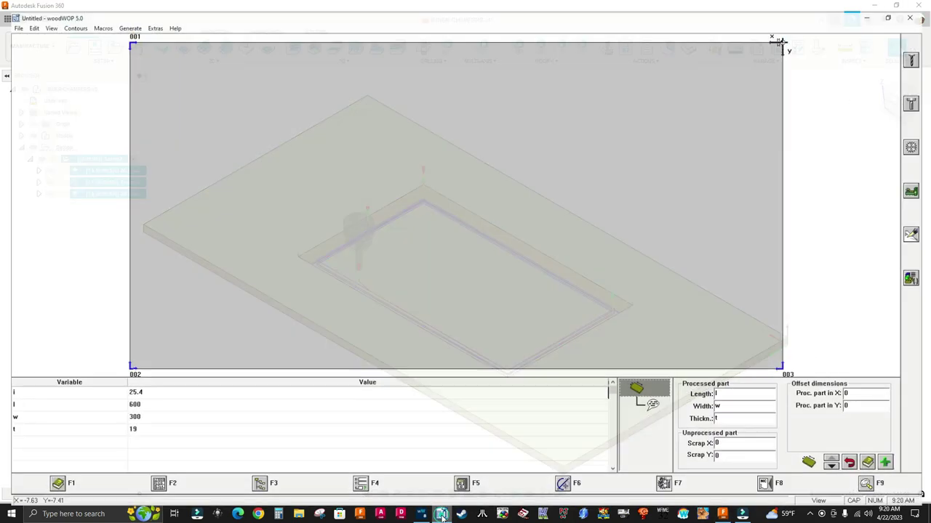
click(8, 16)
click(24, 48)
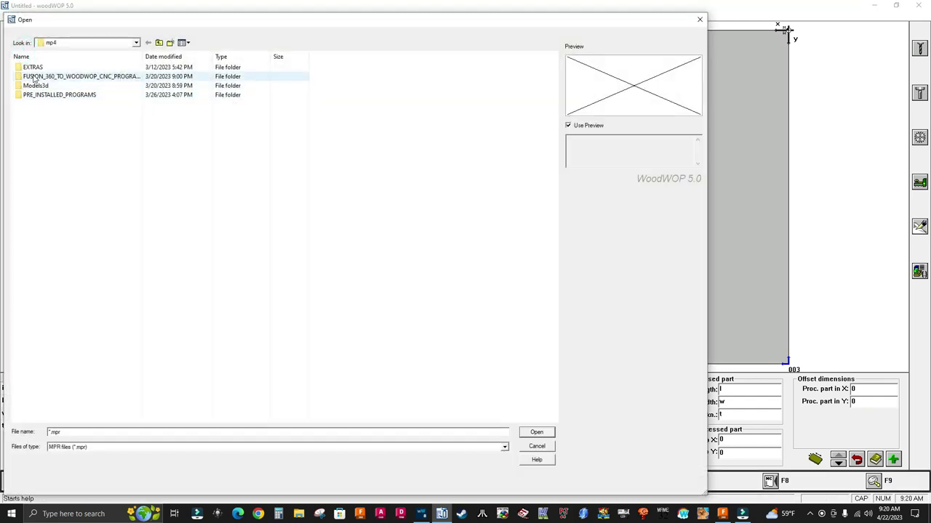
double_click(76, 78)
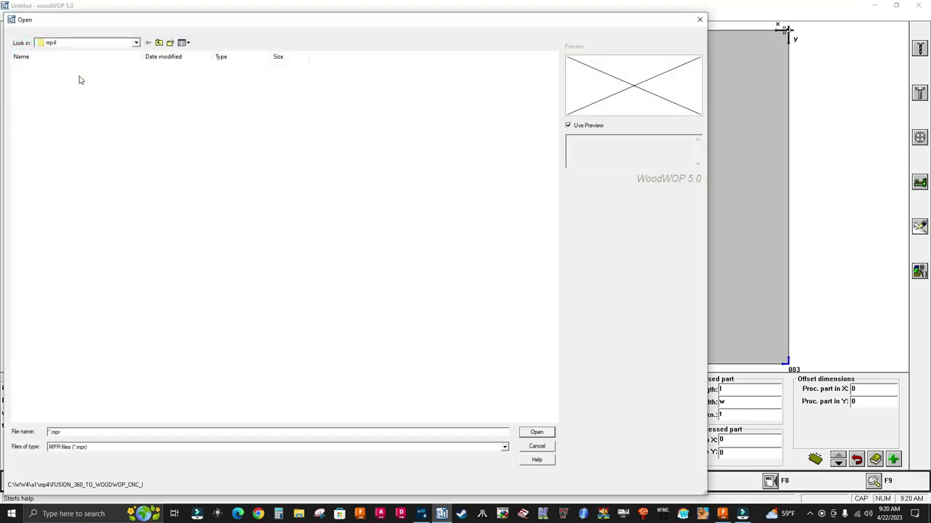
double_click(40, 96)
click(42, 66)
click(537, 433)
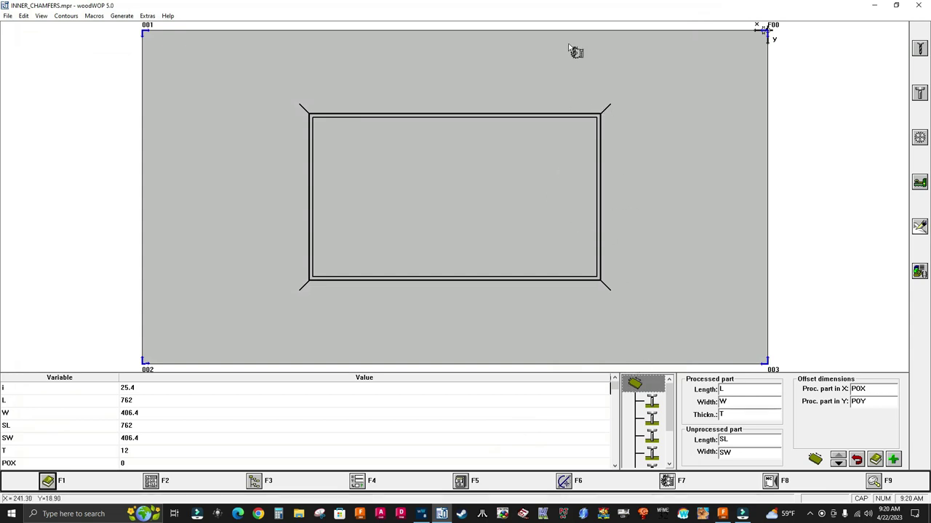
Step: Examine the program's routing macros one by one, checking each one's highlighted path, feed, tool and speed
click(650, 402)
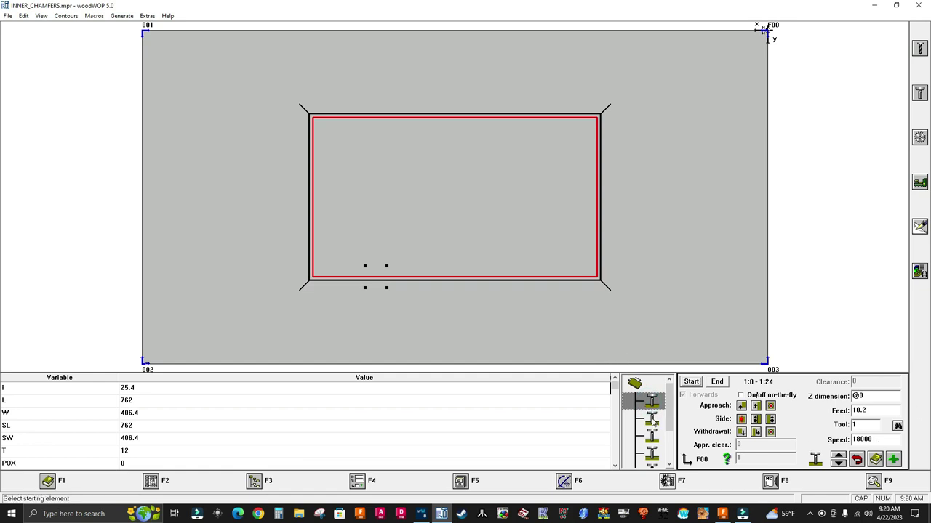
click(652, 419)
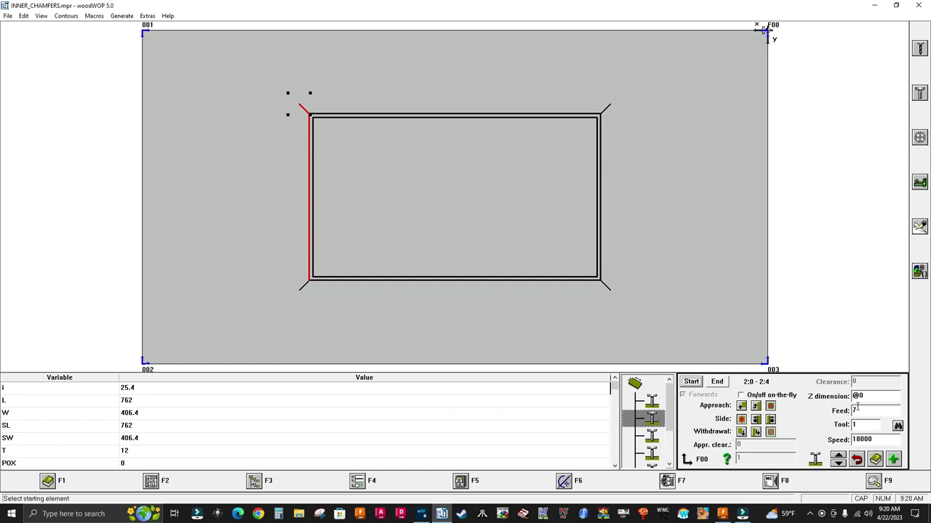
click(652, 436)
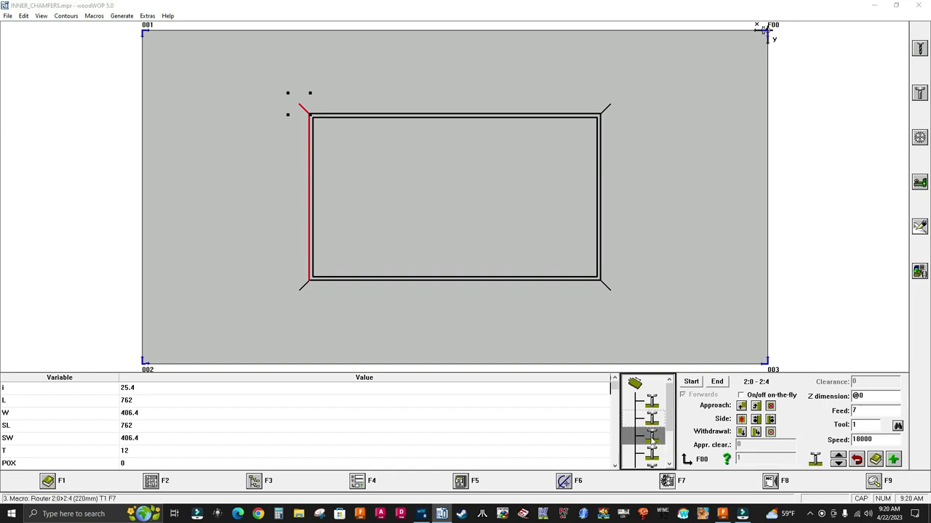
drag(669, 426, 670, 440)
click(652, 419)
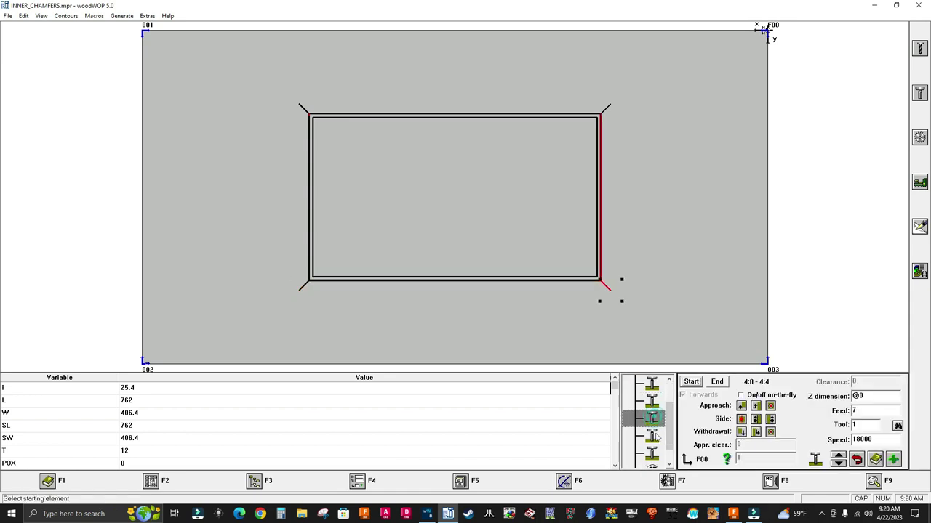
click(654, 436)
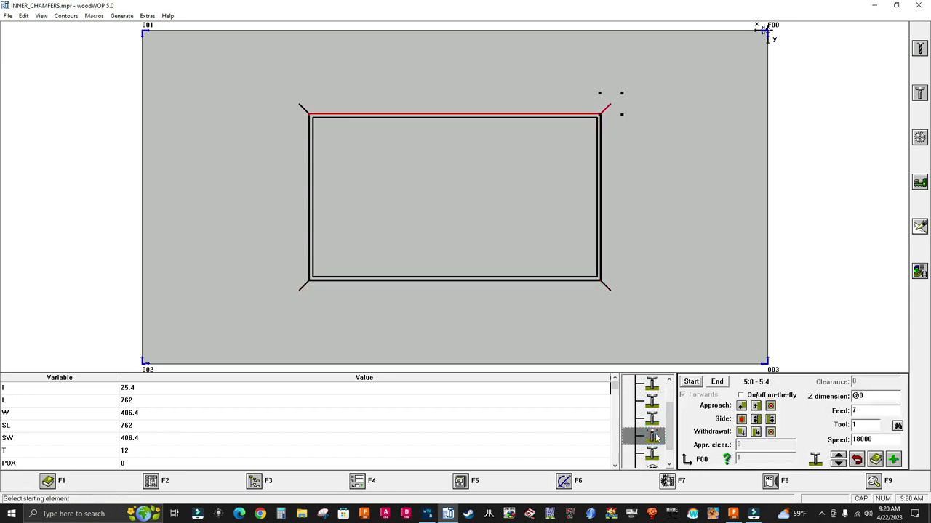
drag(666, 436, 668, 443)
click(653, 439)
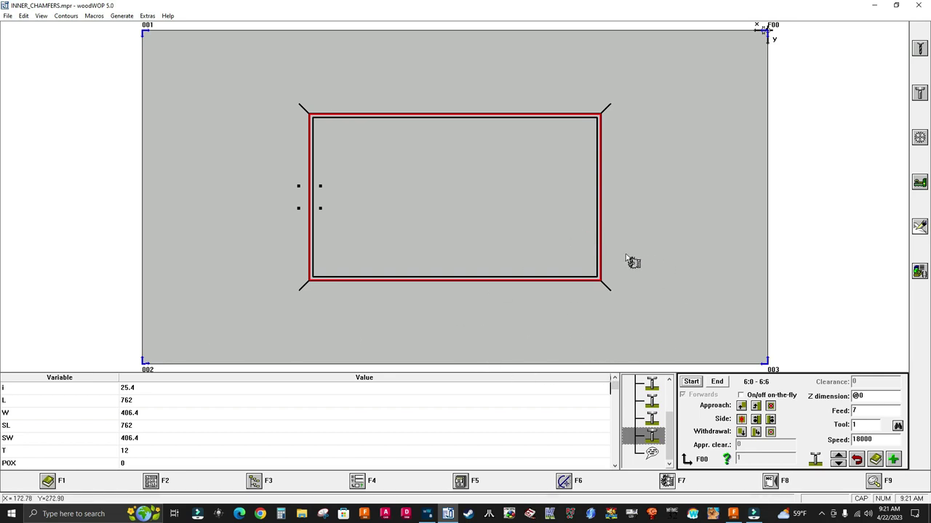
Step: Switch to woodWOP 8.0 and browse for a program to open in the TUTORIALS folder inside FUSION_360_TO_WOODWOP_CNC_PROGRAMS
click(427, 513)
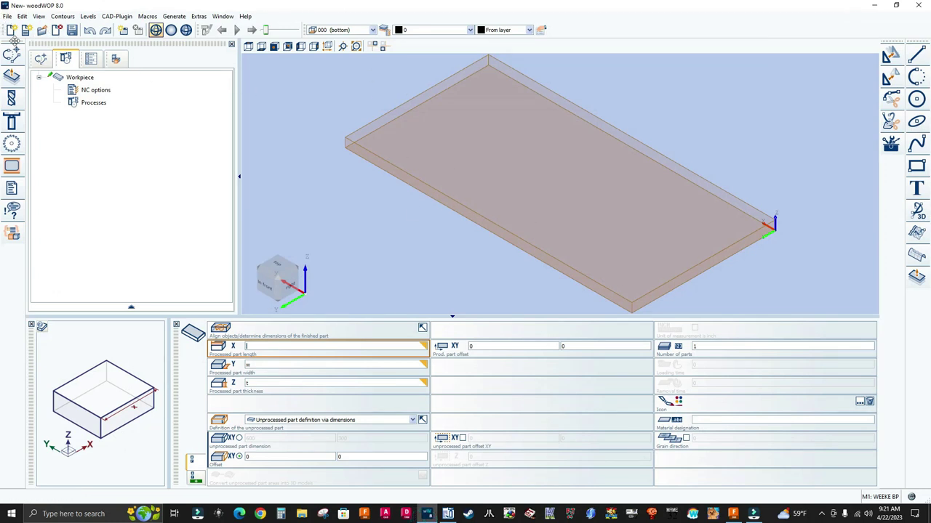
click(7, 16)
click(21, 58)
double_click(291, 164)
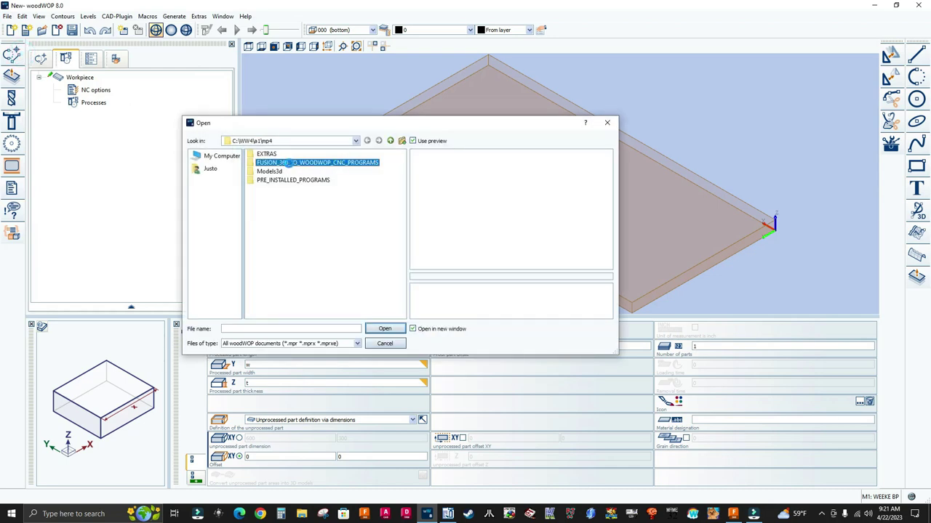
double_click(269, 181)
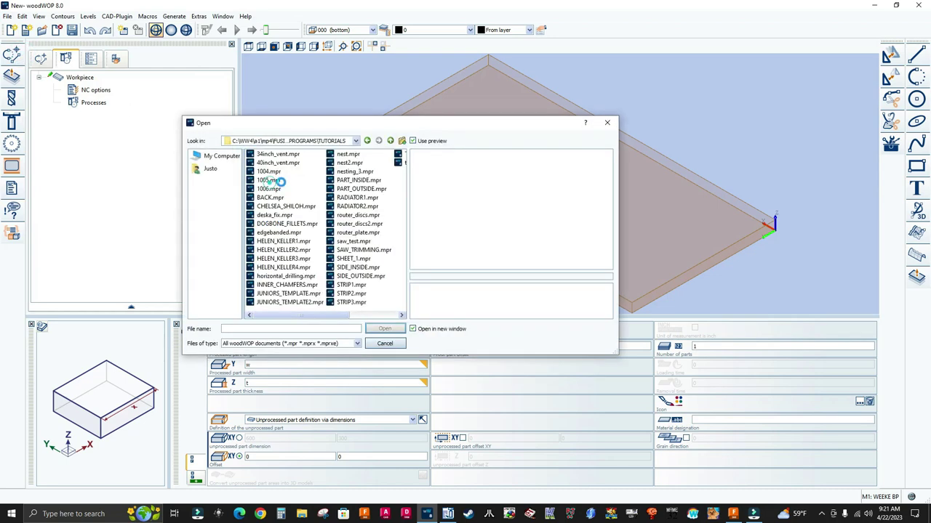
scroll(329, 314, right, 3)
scroll(329, 314, left, 3)
Step: Look for the program in the TUTORIALS folder on the HDD (D:) drive, and return to the drive list
click(355, 142)
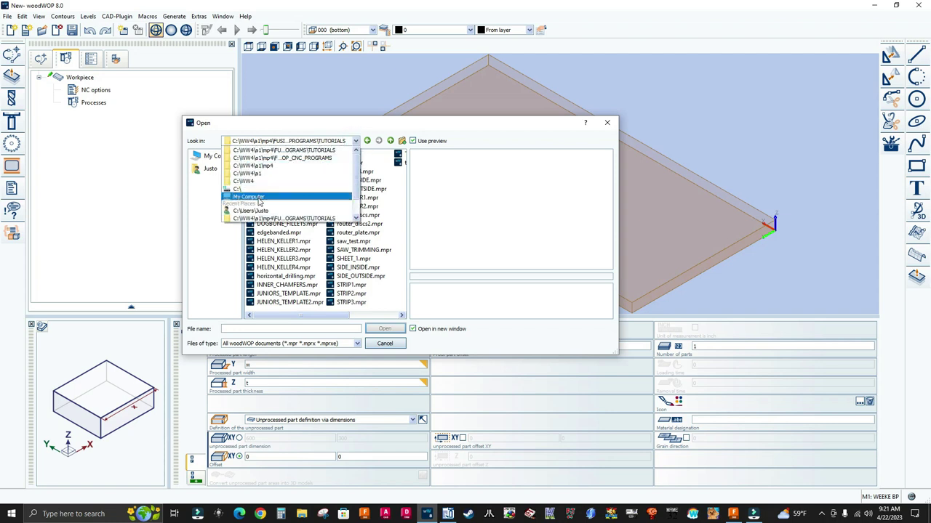
click(255, 199)
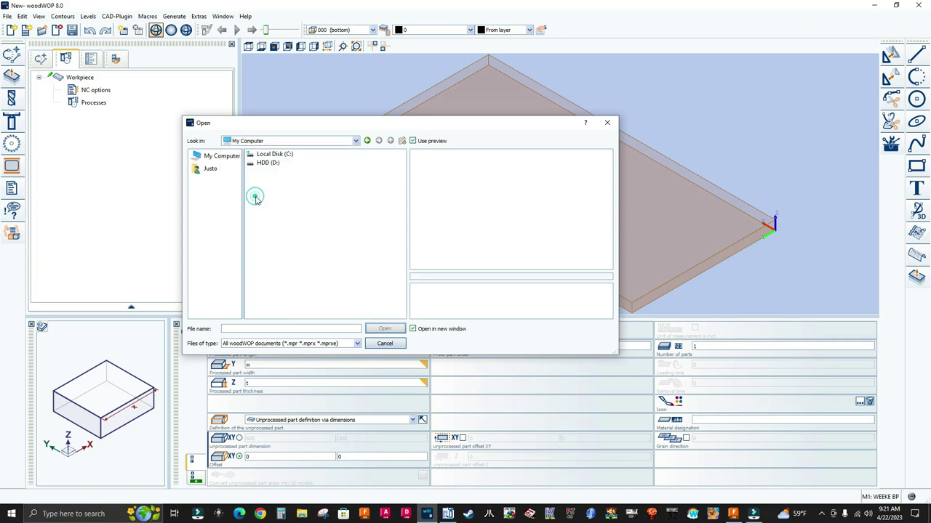
double_click(262, 165)
double_click(285, 215)
double_click(270, 172)
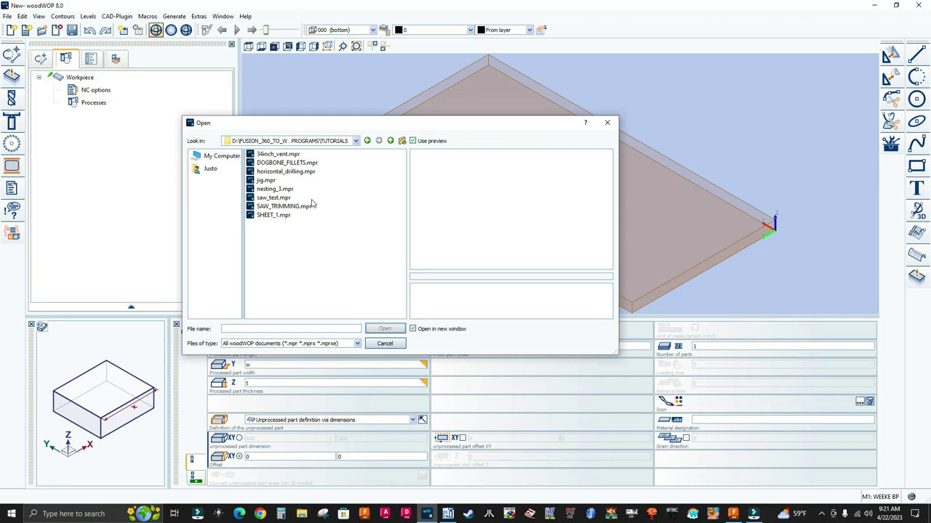
click(355, 141)
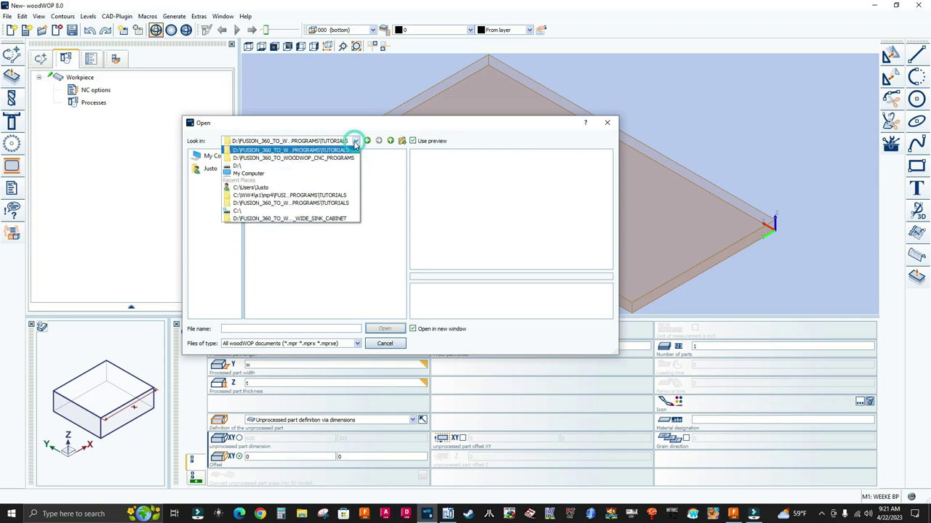
click(285, 173)
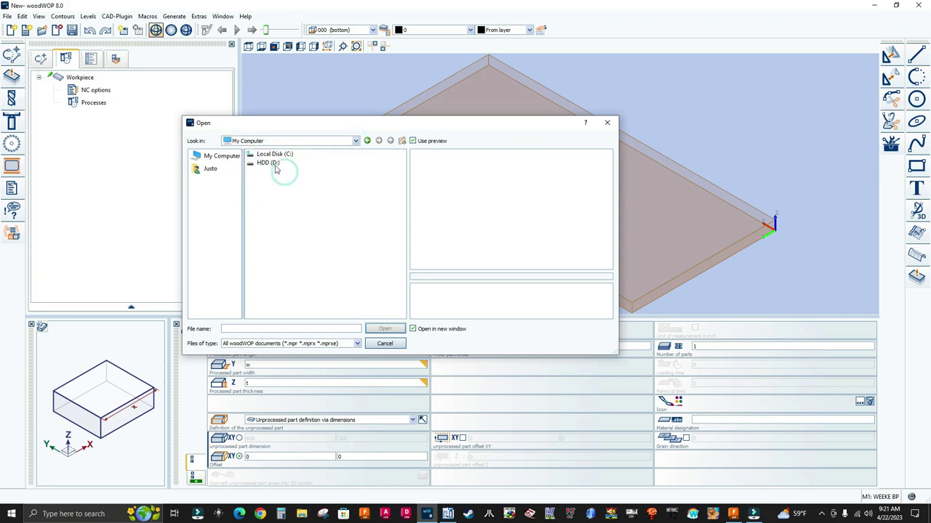
Step: Browse back to the TUTORIALS folder under C:\WW4\a1\mp4\FUSION_360_TO_WOODWOP_CNC_PROGRAMS and open JUNIORS_TEMPLATE.mpr
double_click(280, 154)
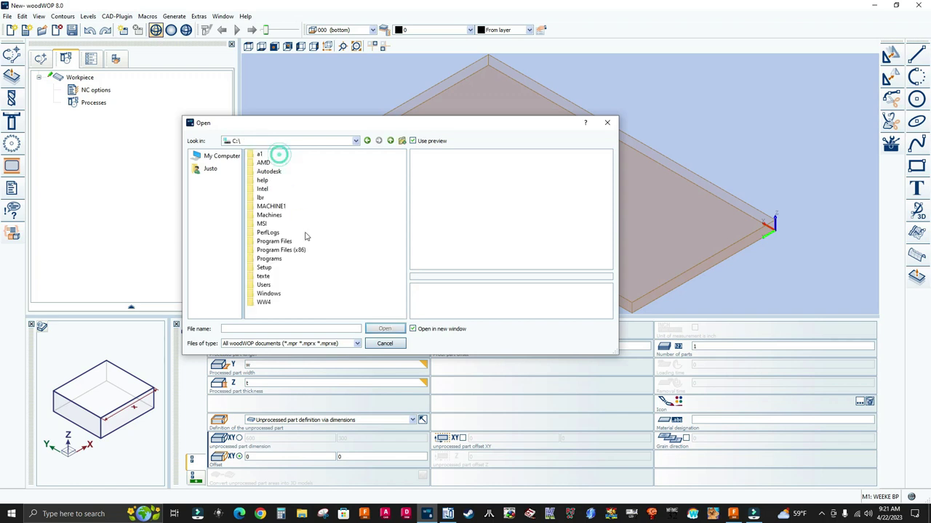
double_click(264, 302)
double_click(260, 155)
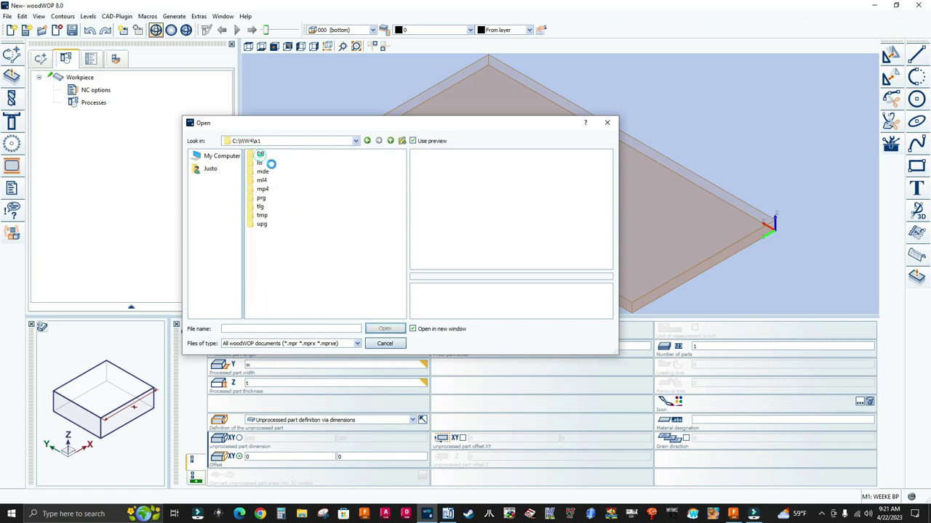
double_click(262, 190)
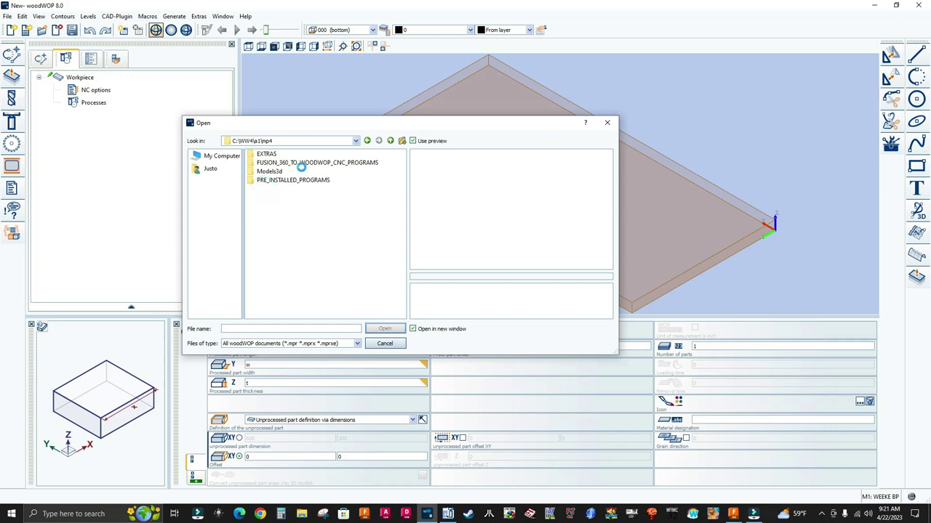
double_click(273, 171)
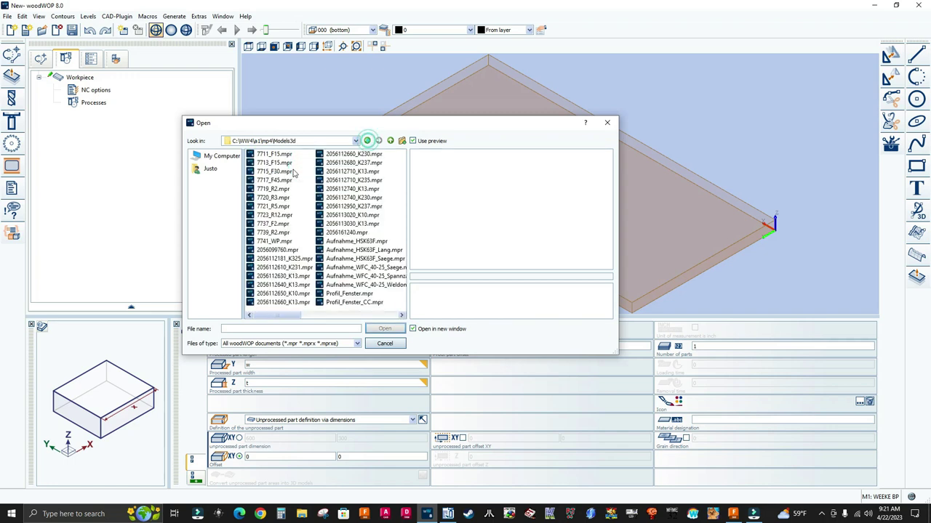
click(368, 140)
double_click(324, 163)
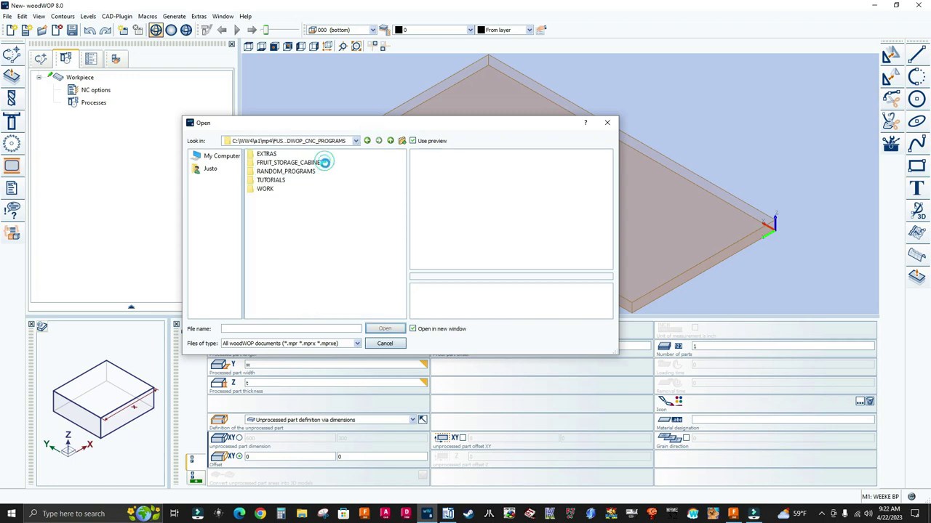
double_click(269, 179)
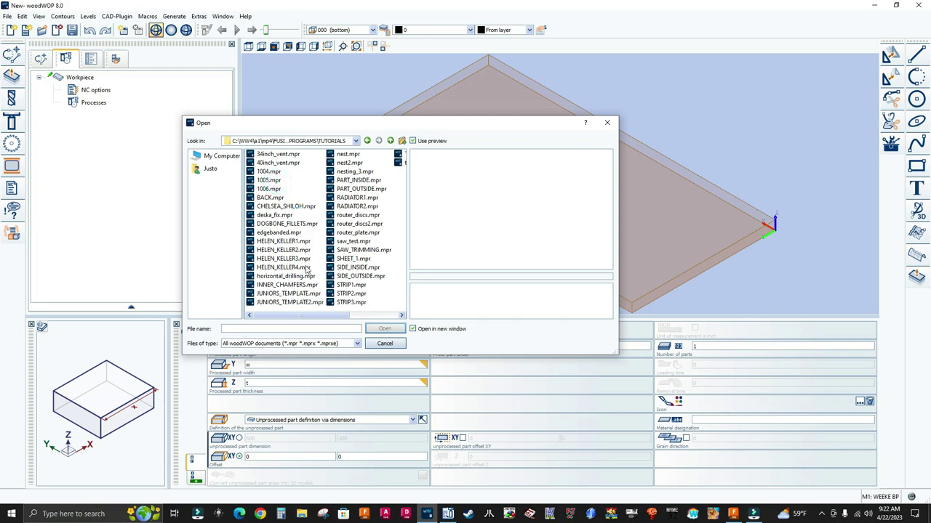
double_click(288, 291)
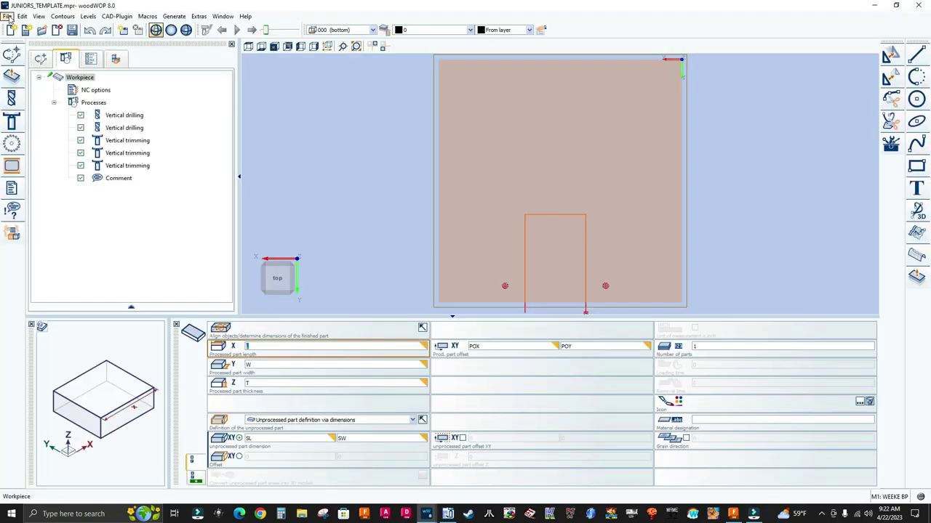
Step: Open INNER_CHAMFERS.mpr from the TUTORIALS folder
click(7, 16)
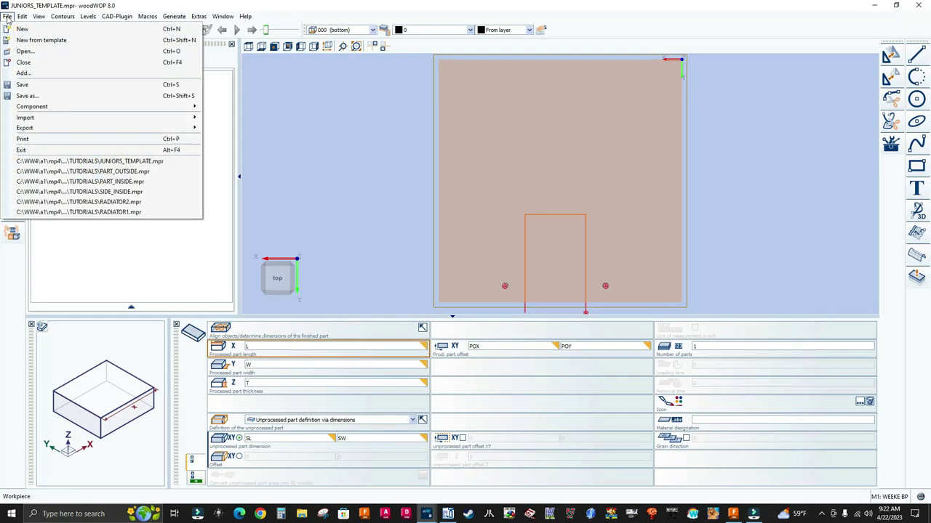
click(21, 52)
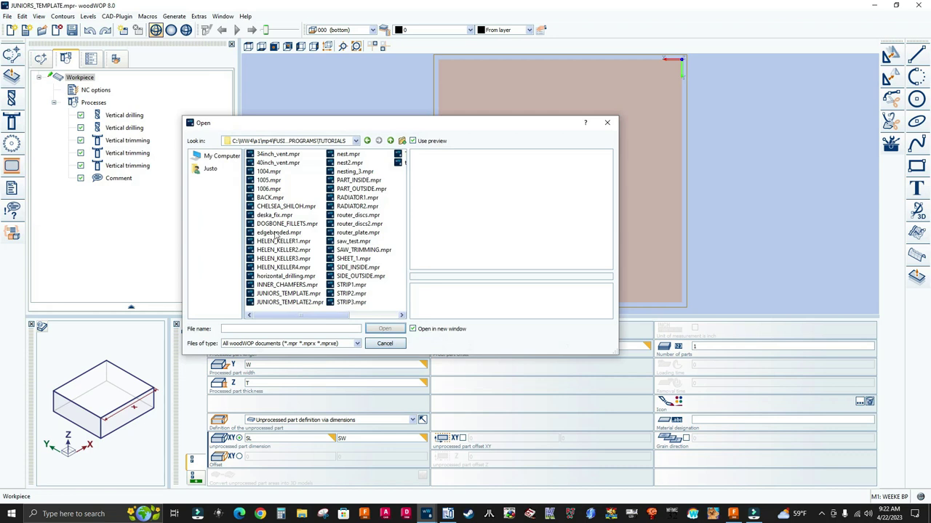
click(283, 285)
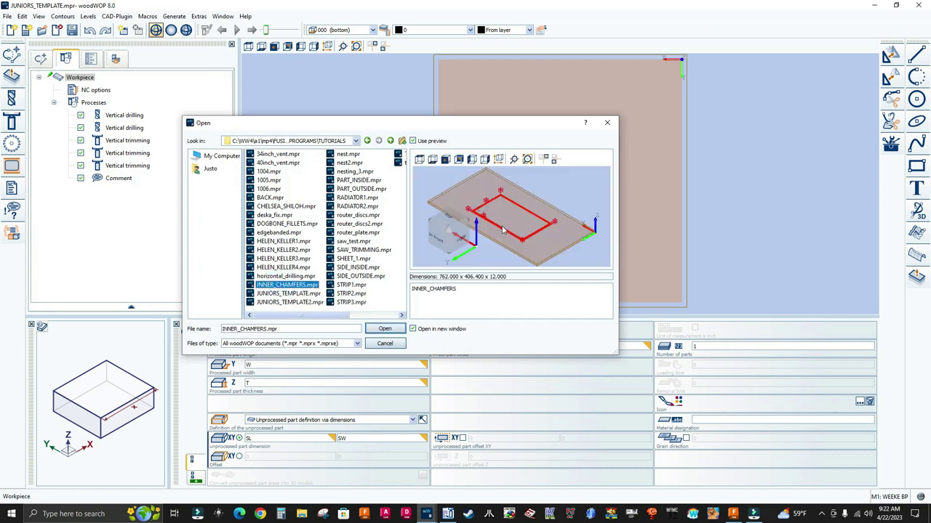
click(391, 329)
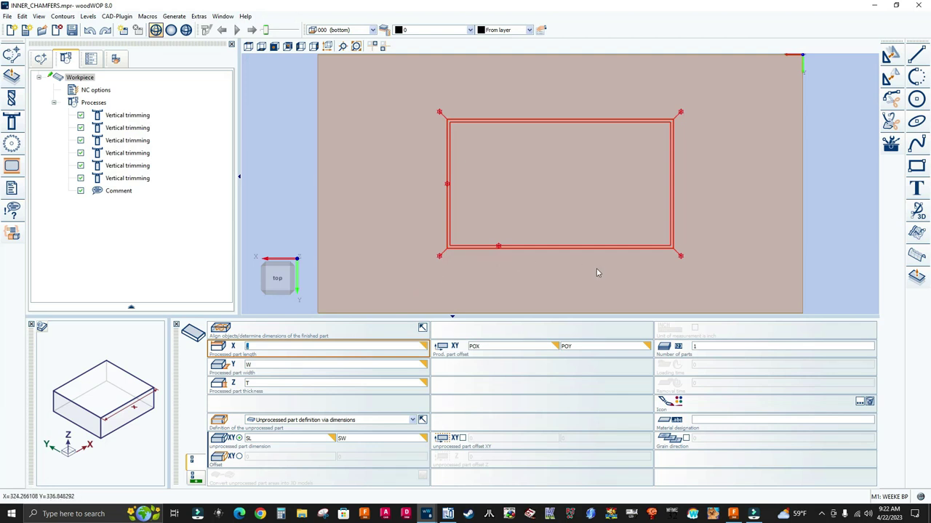
Step: Examine the panel's trimming paths around the rectangular opening in isometric and top views
scroll(396, 227, up, 2)
scroll(394, 230, down, 3)
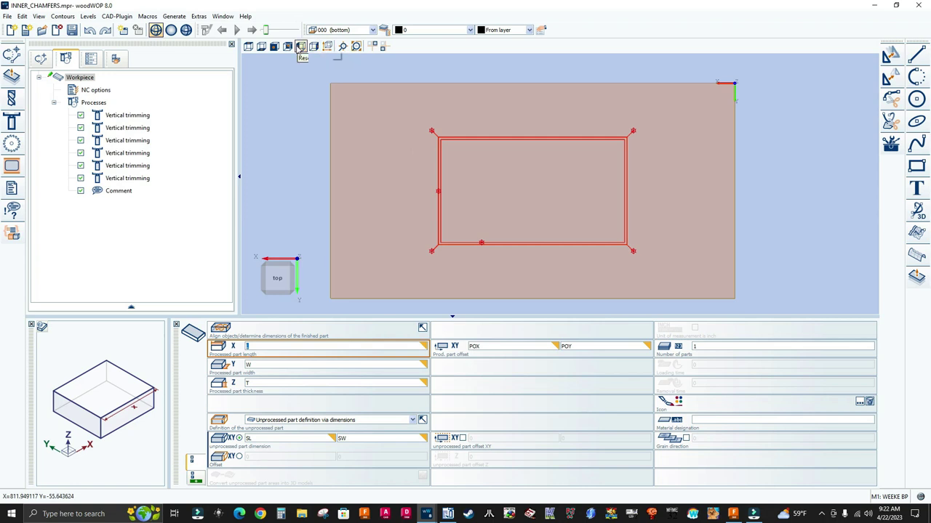
click(327, 46)
scroll(520, 138, down, 3)
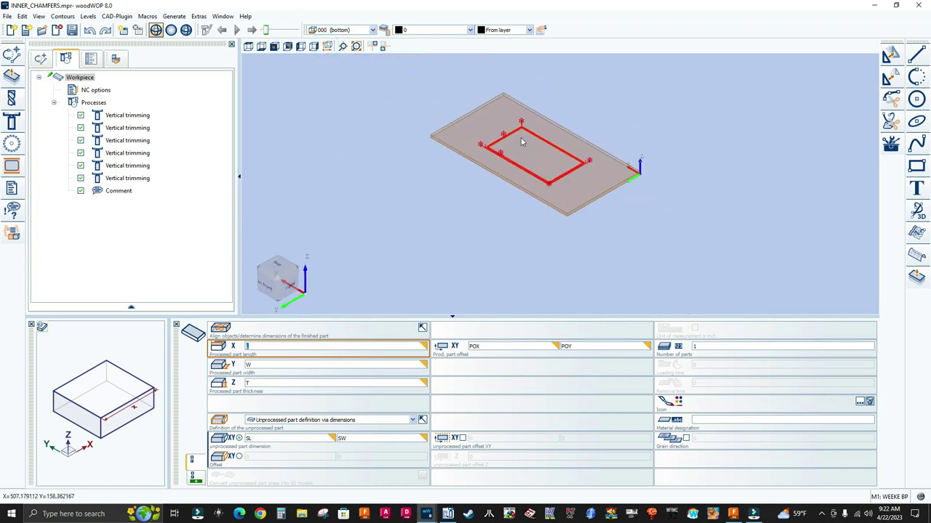
scroll(523, 141, up, 1)
scroll(487, 111, down, 1)
scroll(523, 142, up, 4)
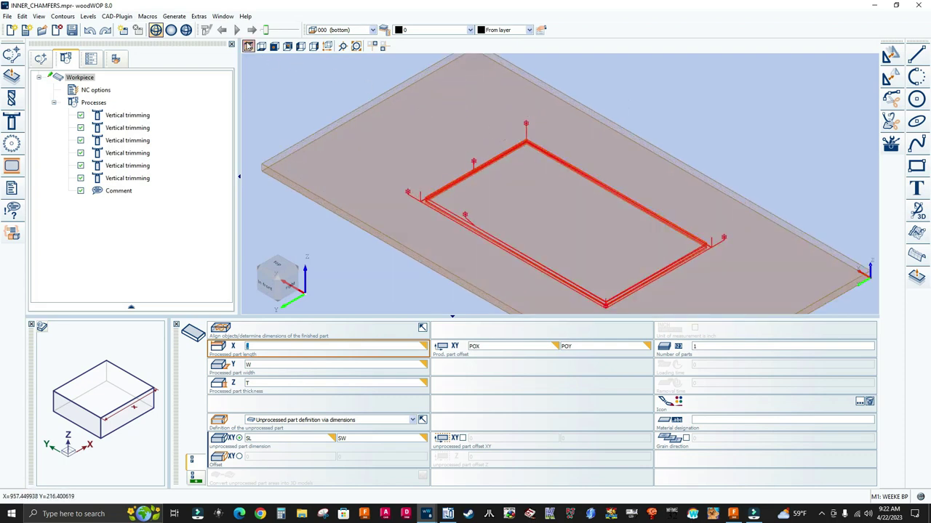
click(248, 46)
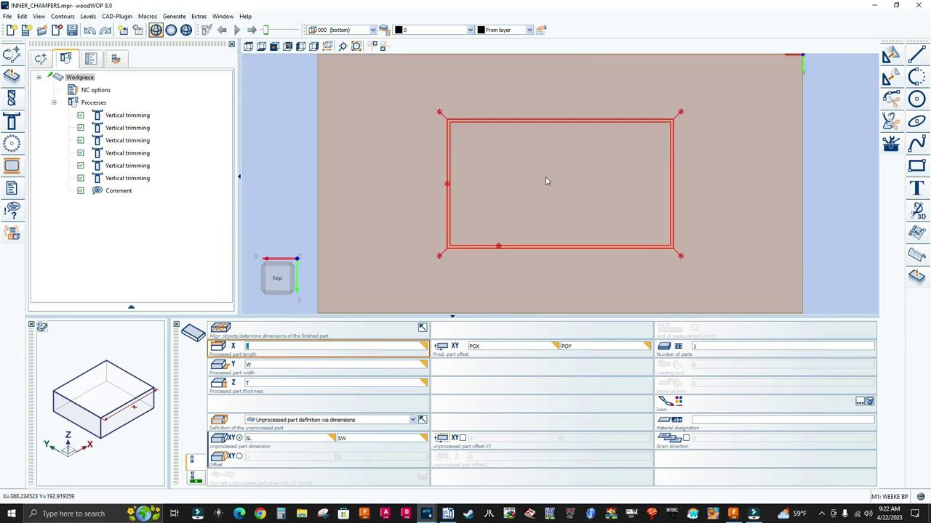
scroll(509, 180, down, 2)
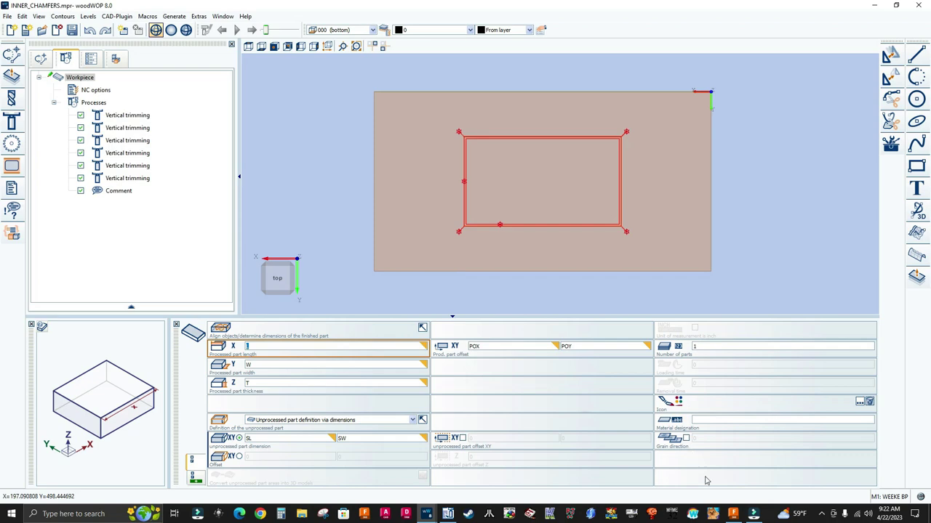
Step: Switch to Fusion 360 and examine the Trace2 and 2D Contour3 (2) toolpaths around the opening, focusing on Trace2's corner moves
click(731, 515)
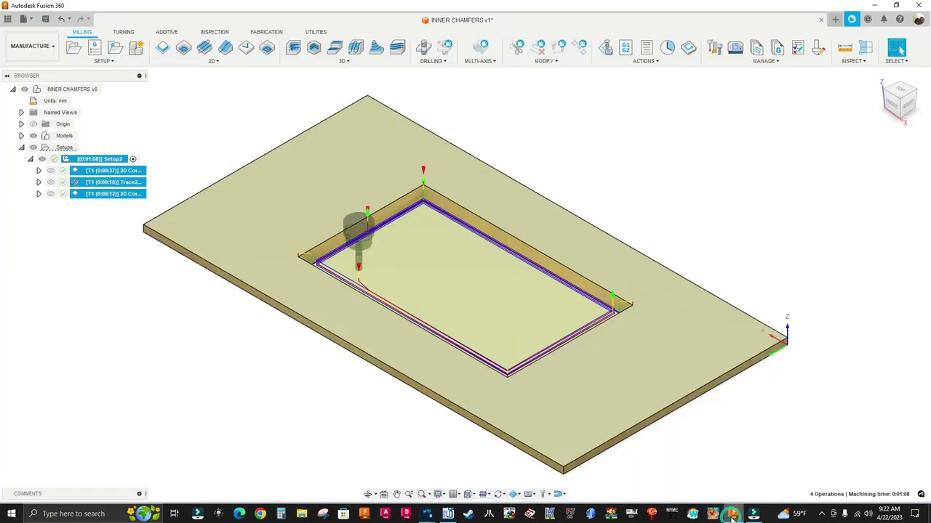
click(129, 294)
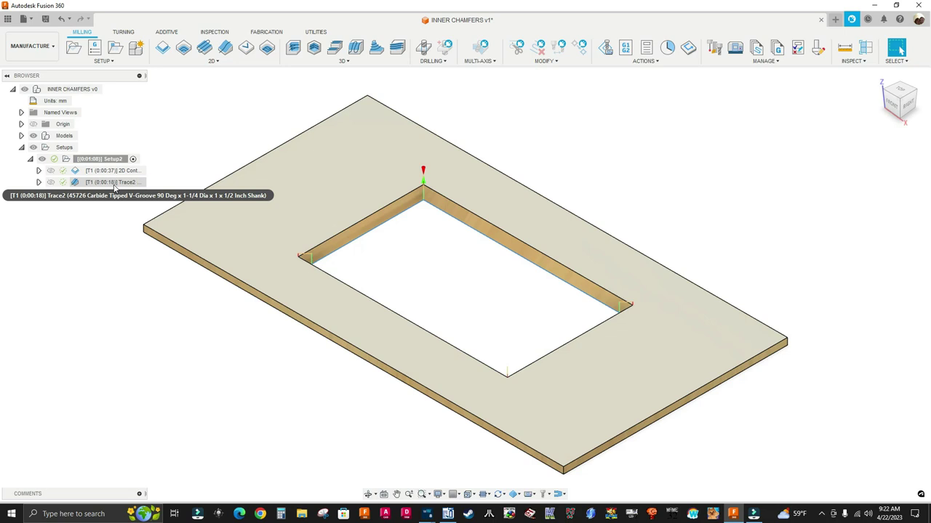
click(103, 183)
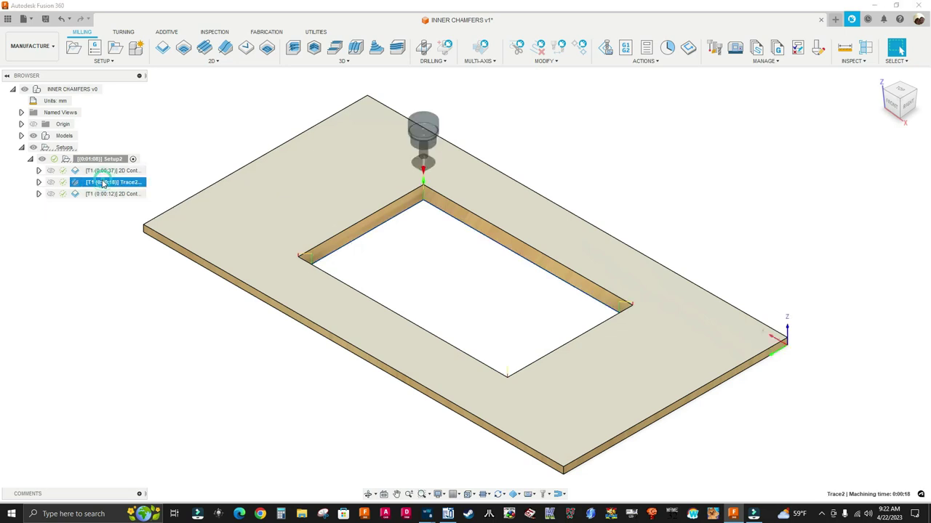
right_click(104, 184)
click(98, 193)
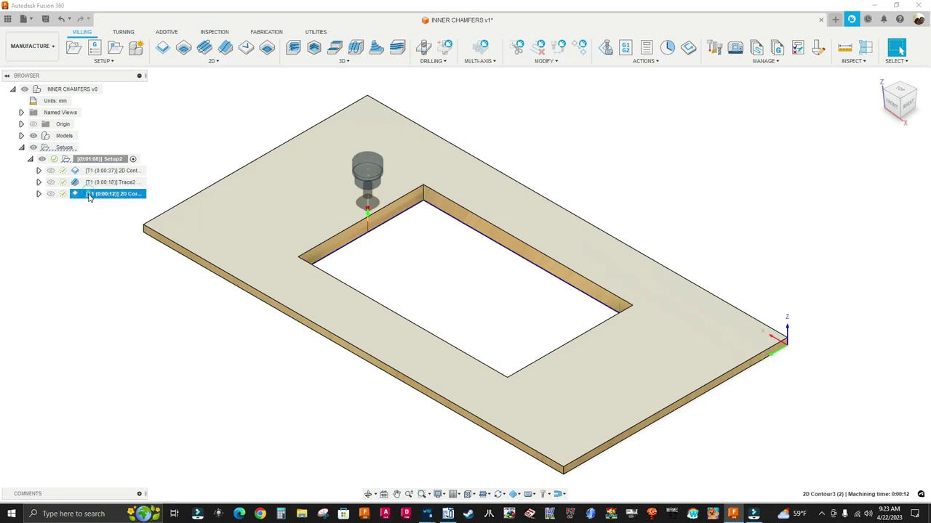
scroll(348, 233, up, 2)
click(87, 182)
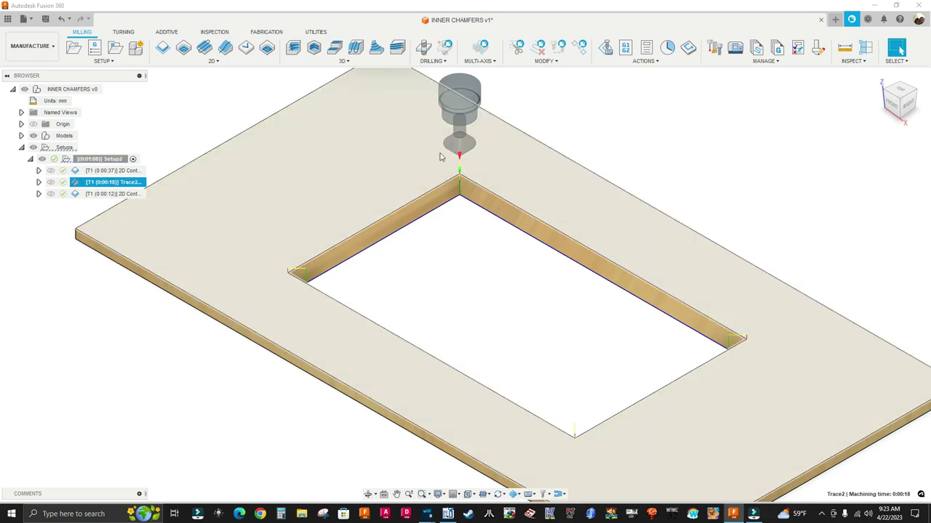
scroll(465, 204, up, 3)
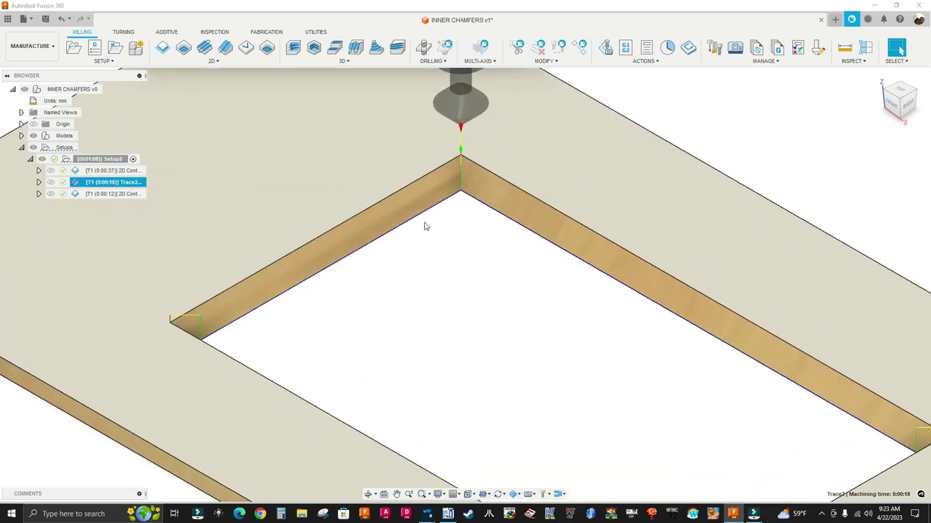
scroll(427, 225, down, 5)
Step: Examine the clearance, retract and feed height settings of the Trace2 operation against the opening's corner, then leave without changes
right_click(113, 186)
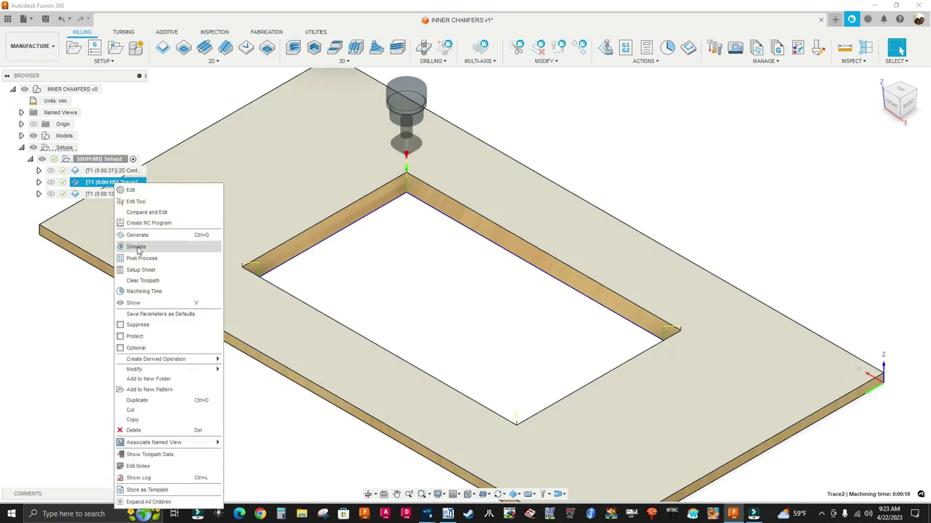
click(143, 192)
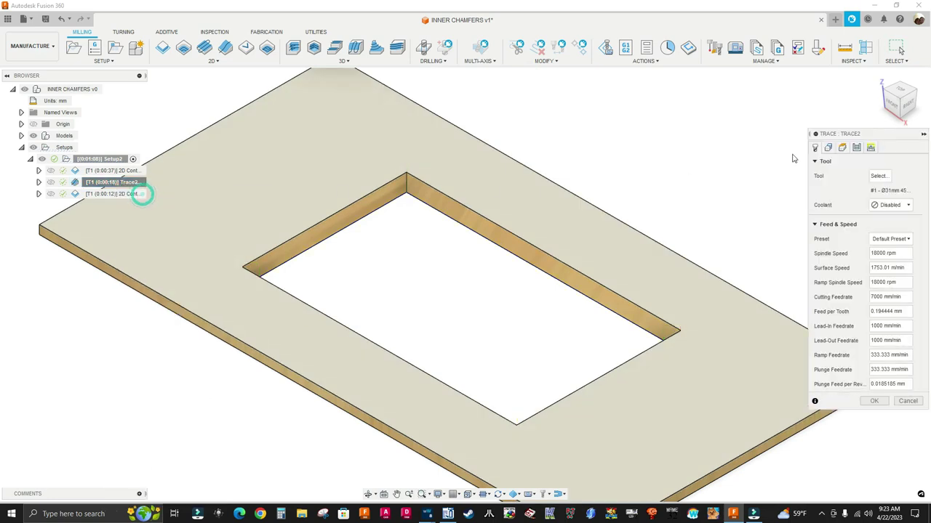
click(842, 149)
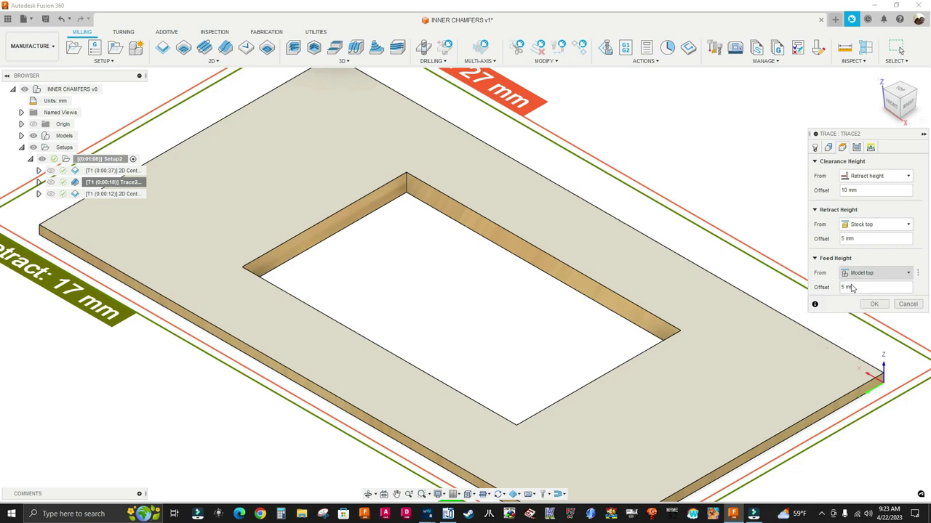
scroll(399, 212, up, 2)
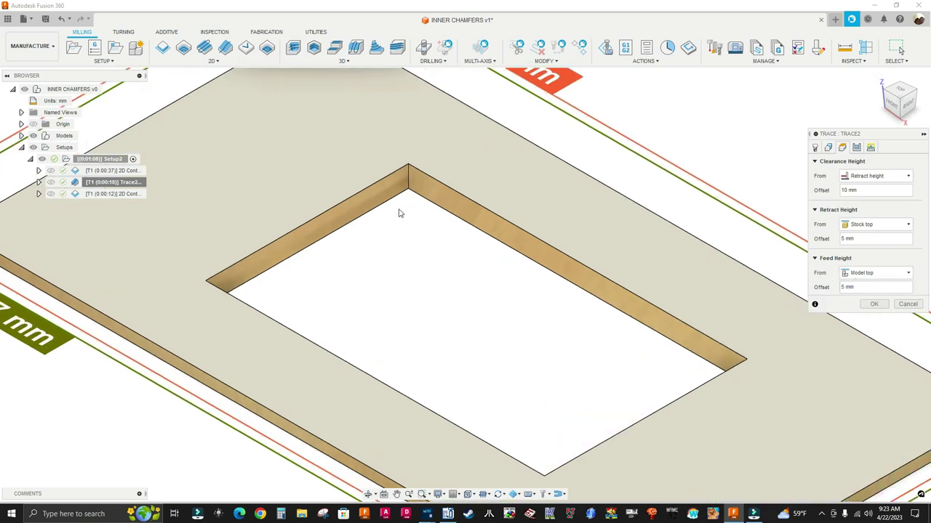
scroll(389, 271, up, 3)
scroll(389, 270, up, 2)
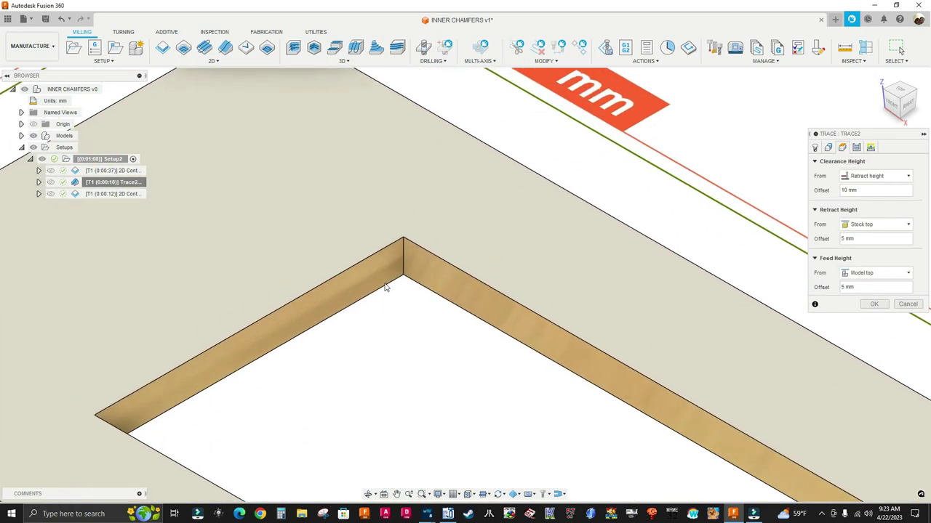
scroll(387, 304, up, 2)
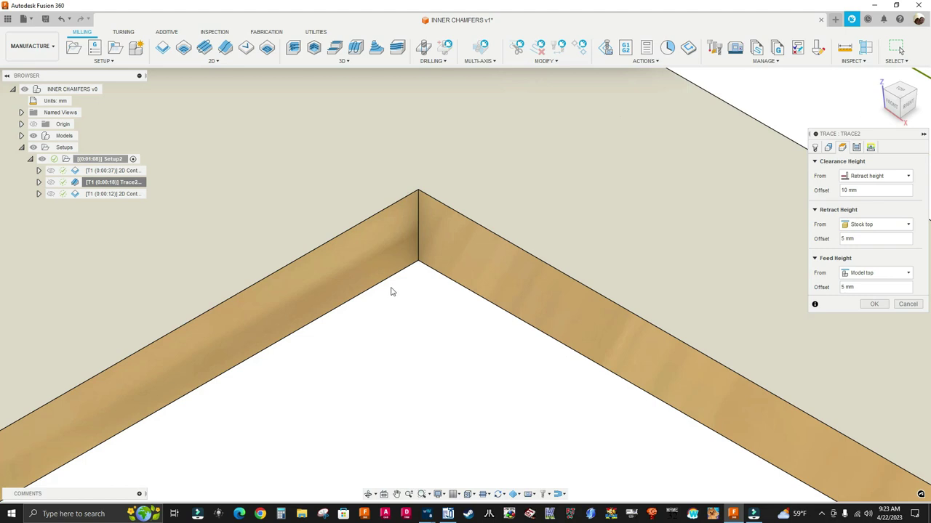
scroll(418, 273, down, 1)
scroll(418, 271, down, 3)
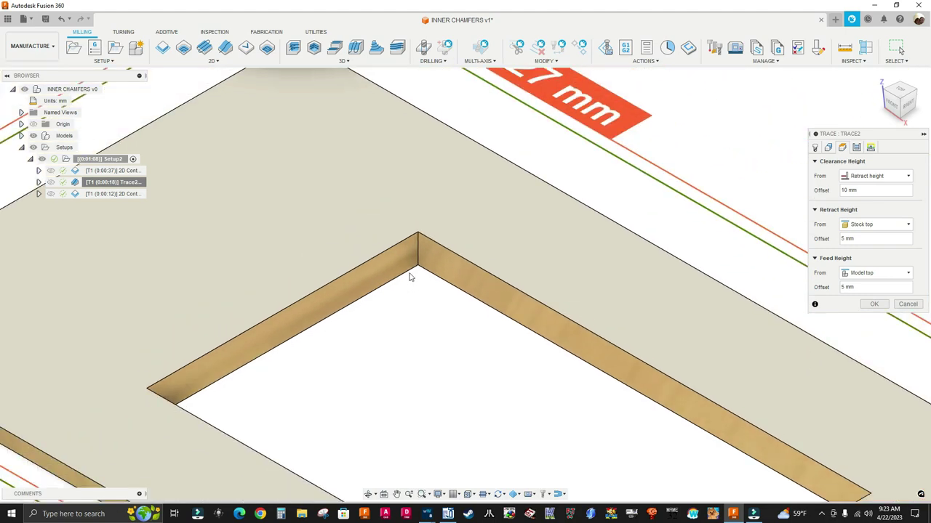
scroll(410, 281, up, 1)
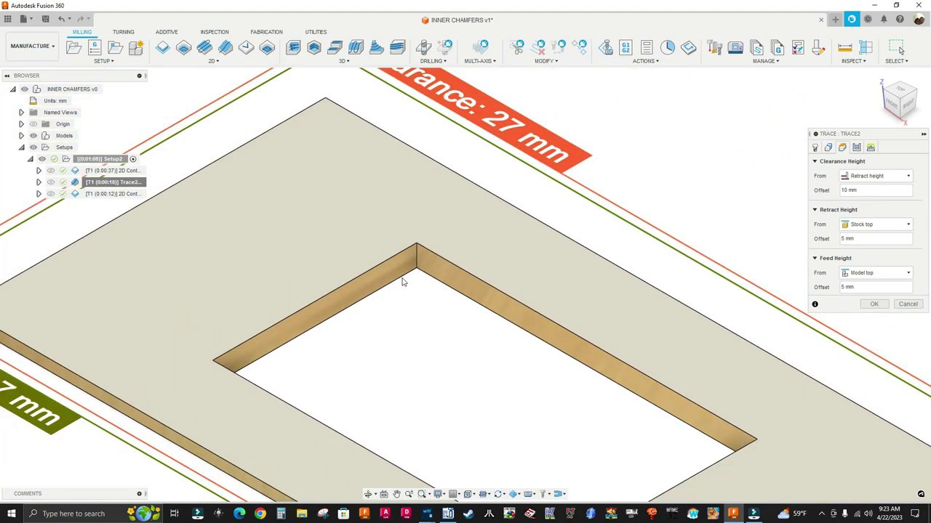
scroll(418, 277, down, 2)
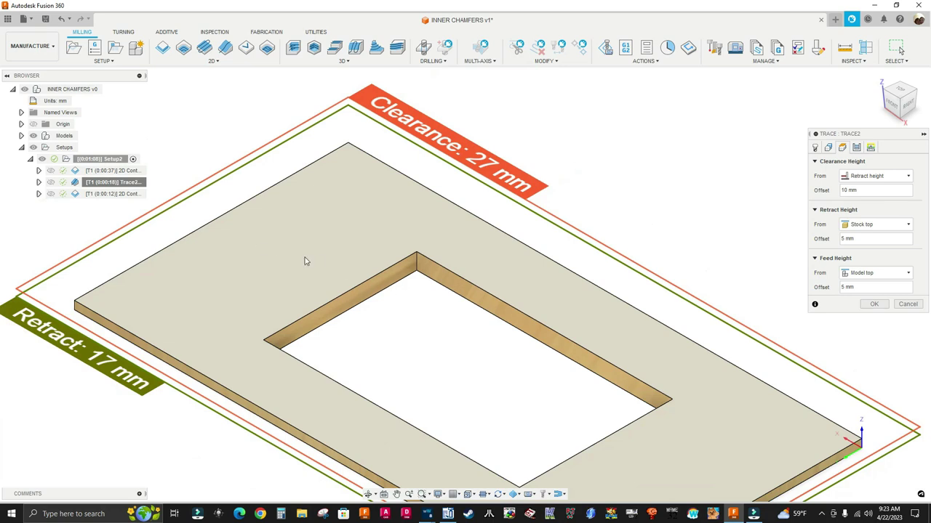
scroll(403, 272, up, 2)
scroll(409, 269, down, 3)
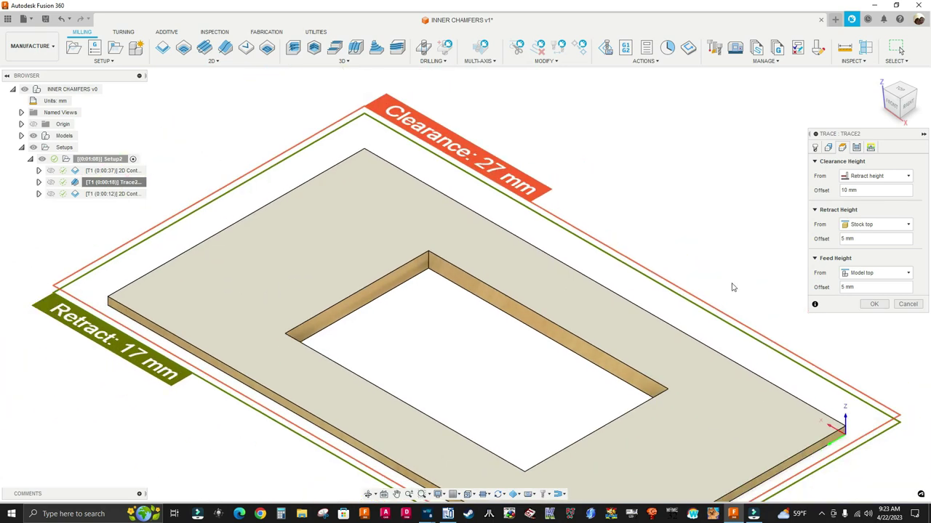
click(116, 205)
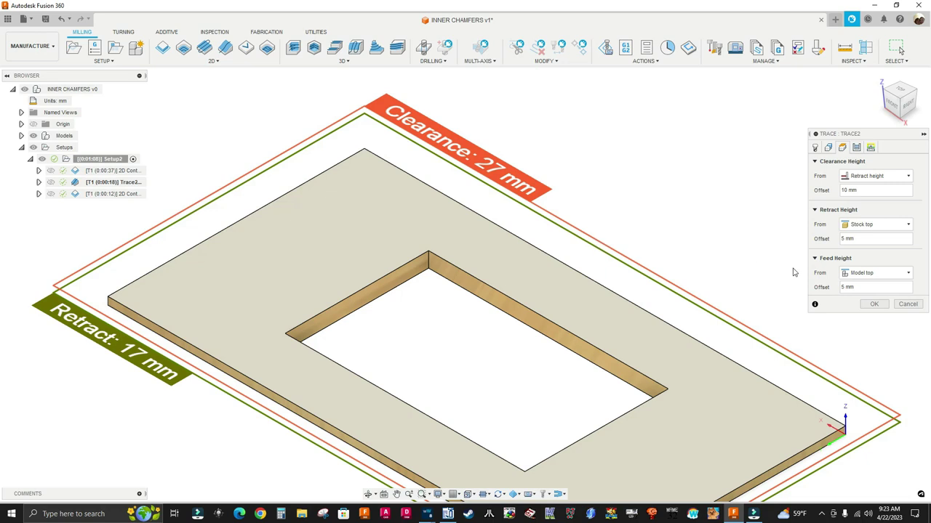
click(908, 304)
Step: Compare the 2D Contour3 (2) toolpath around the opening with the Trace2 toolpath
click(120, 195)
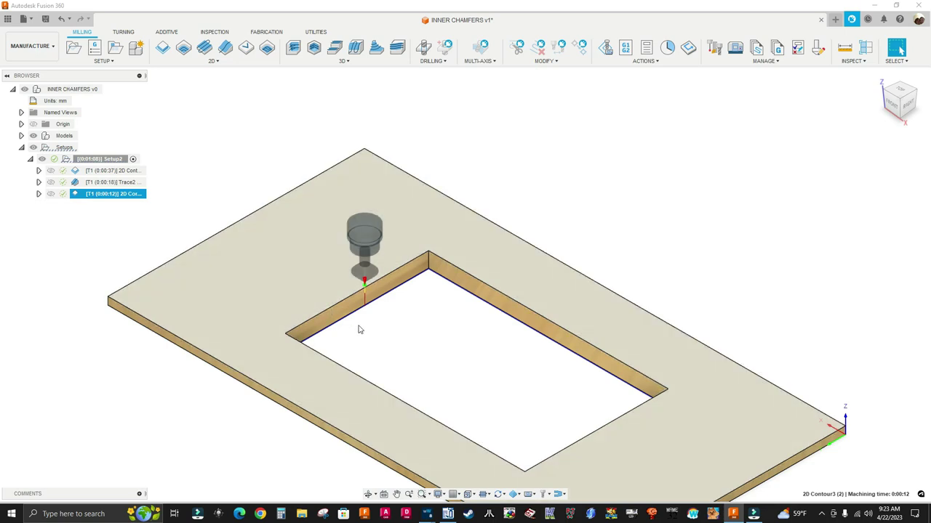
scroll(369, 314, up, 3)
scroll(369, 314, down, 5)
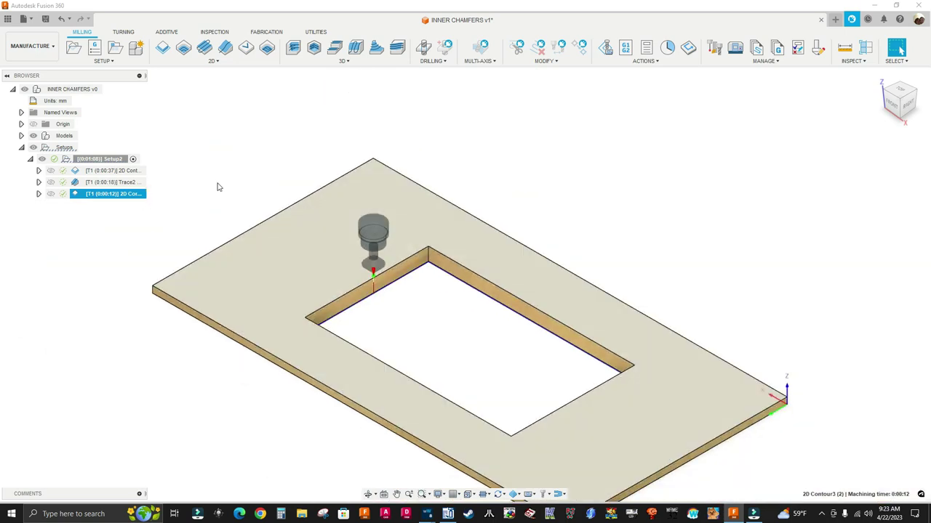
click(116, 183)
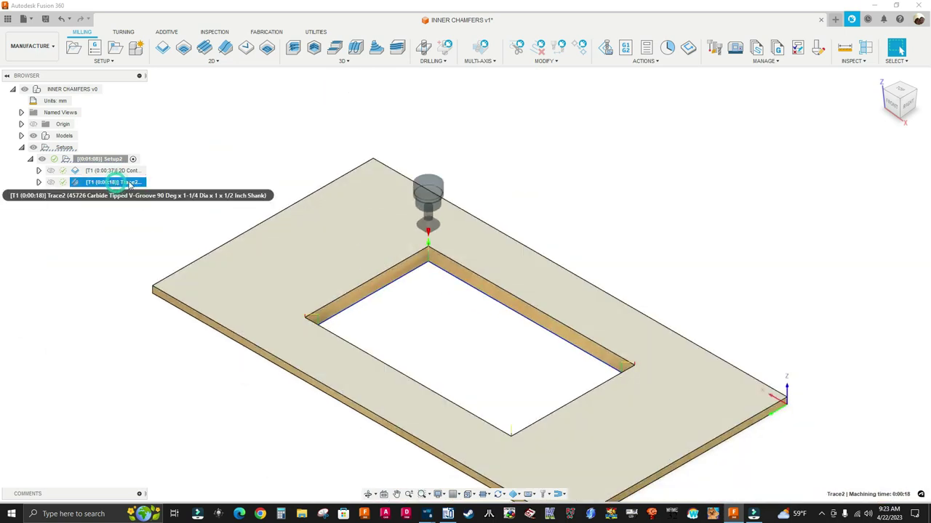